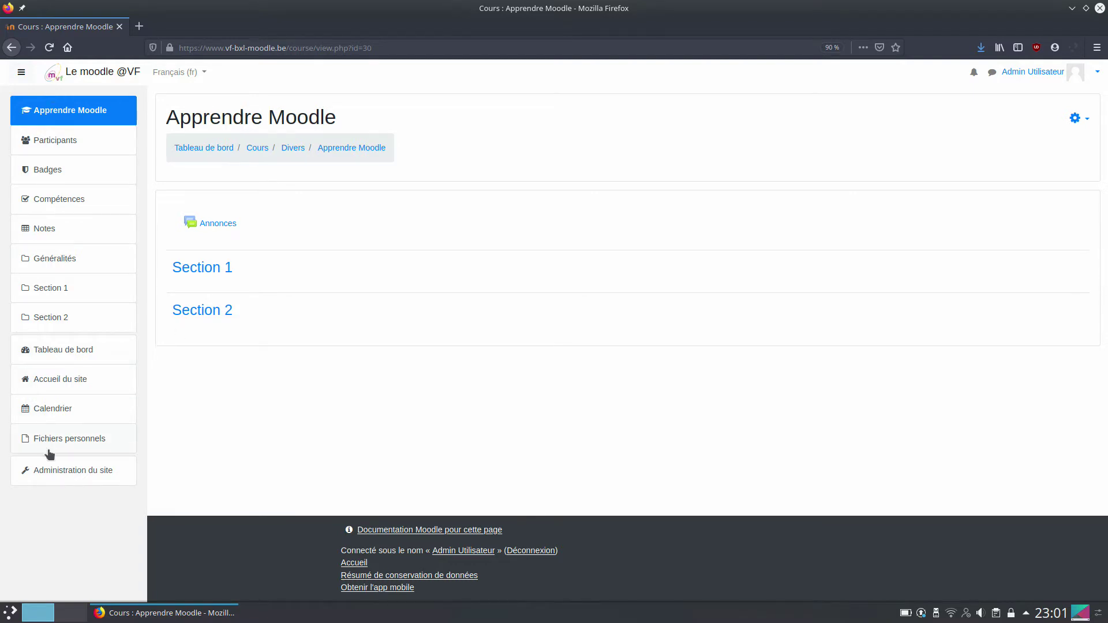
{"action": "left_click", "coordinate": [21, 73]}
{"action": "left_click", "coordinate": [21, 73]}
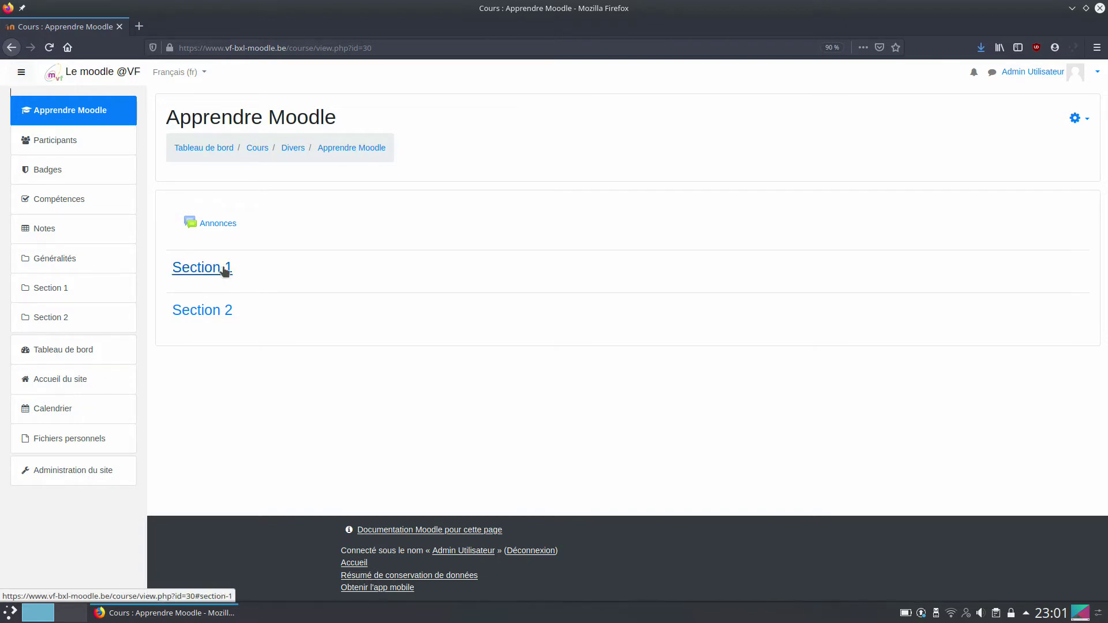
Step: Turn on editing mode for the Apprendre Moodle course and rename Section 1 as "Créer un test"
{"action": "left_click", "coordinate": [1074, 117]}
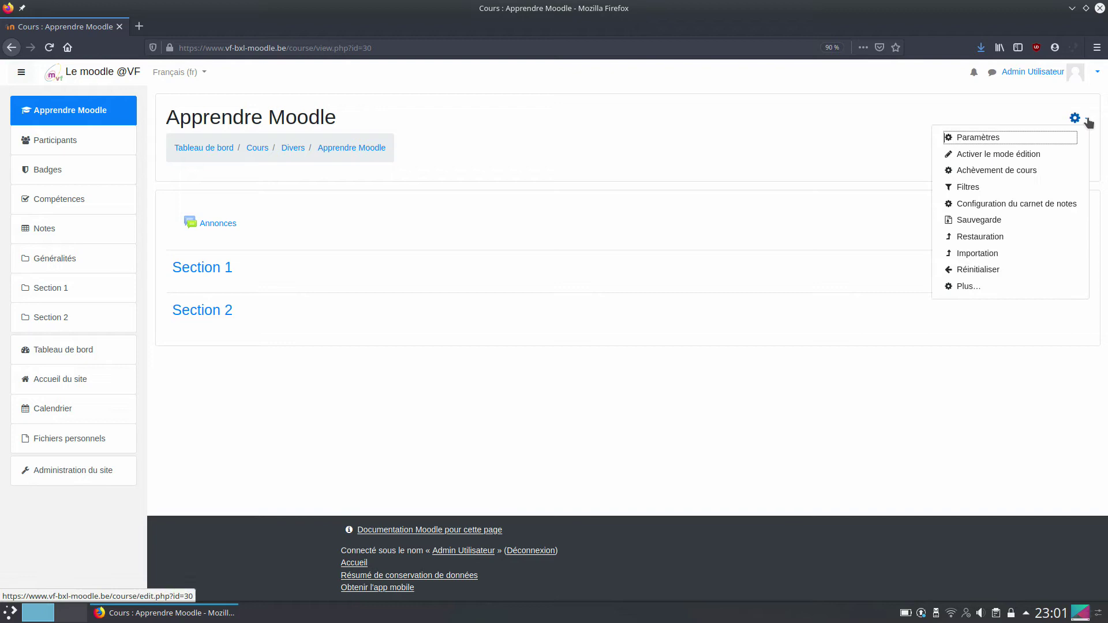
{"action": "left_click", "coordinate": [1031, 154]}
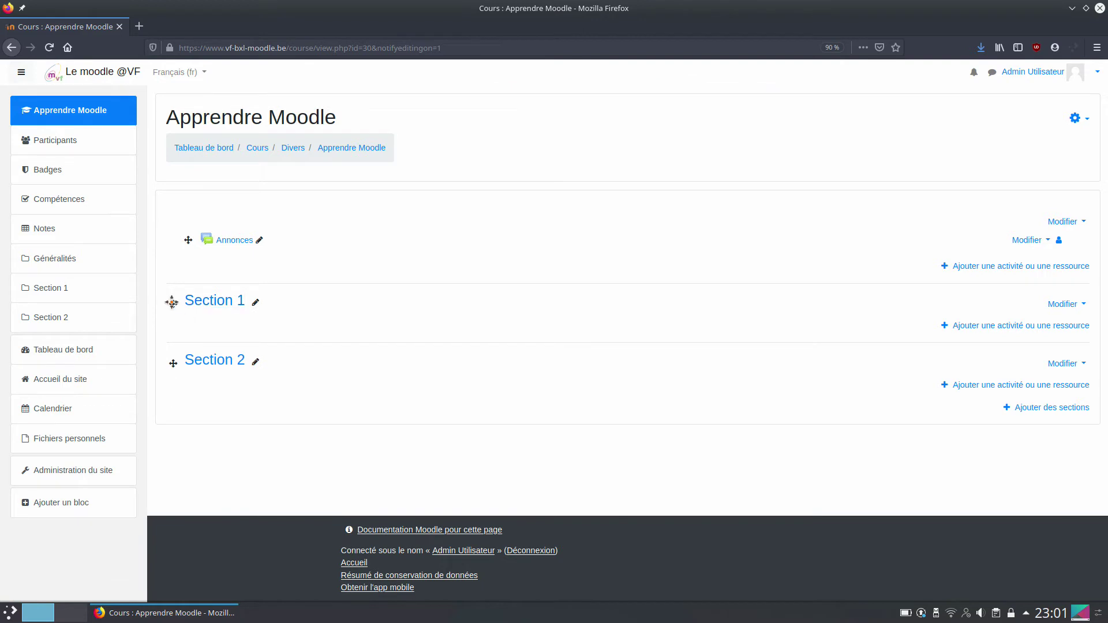
{"action": "left_click", "coordinate": [256, 305]}
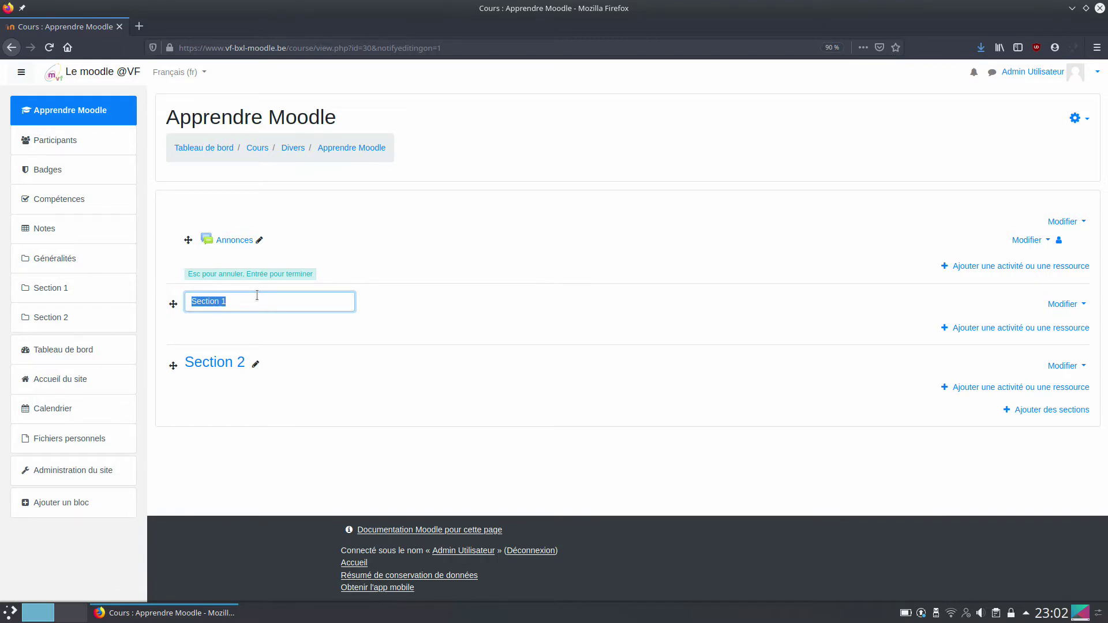
{"action": "type", "text": "Créer un test"}
{"action": "key", "text": "Return"}
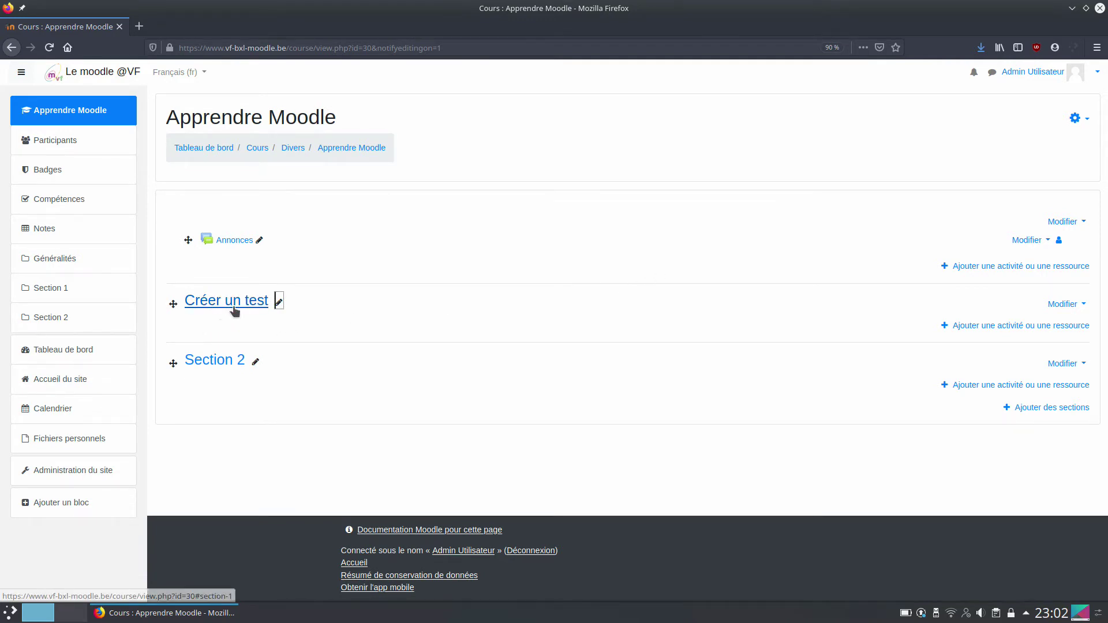
Step: Add a new Test activity to the "Créer un test" section
{"action": "left_click", "coordinate": [961, 327]}
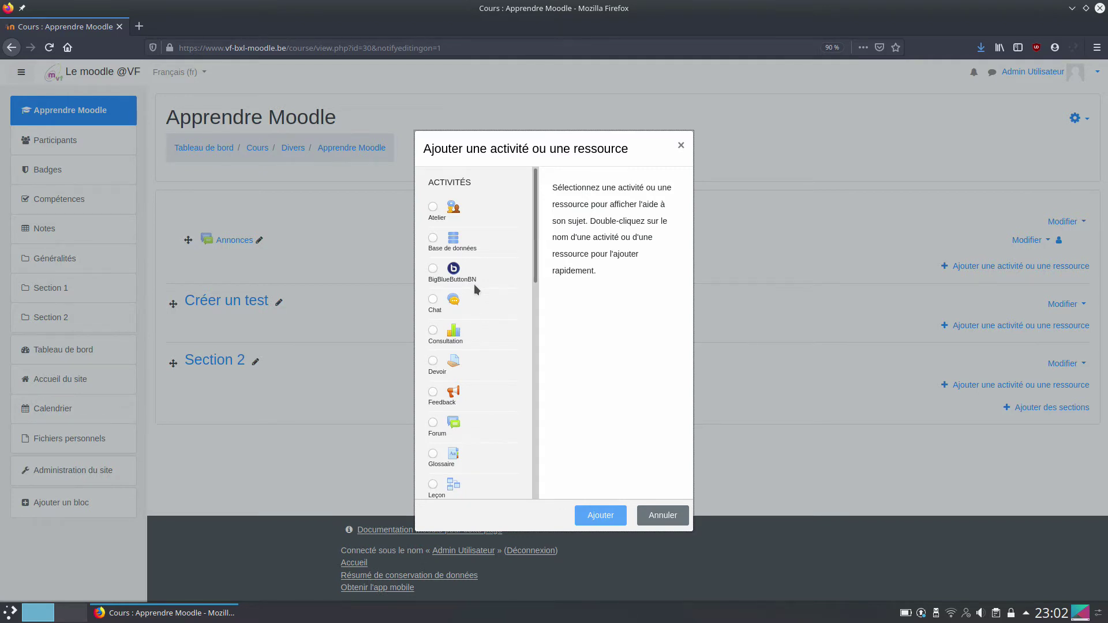
{"action": "scroll", "coordinate": [480, 355], "scroll_direction": "down", "scroll_amount": 1}
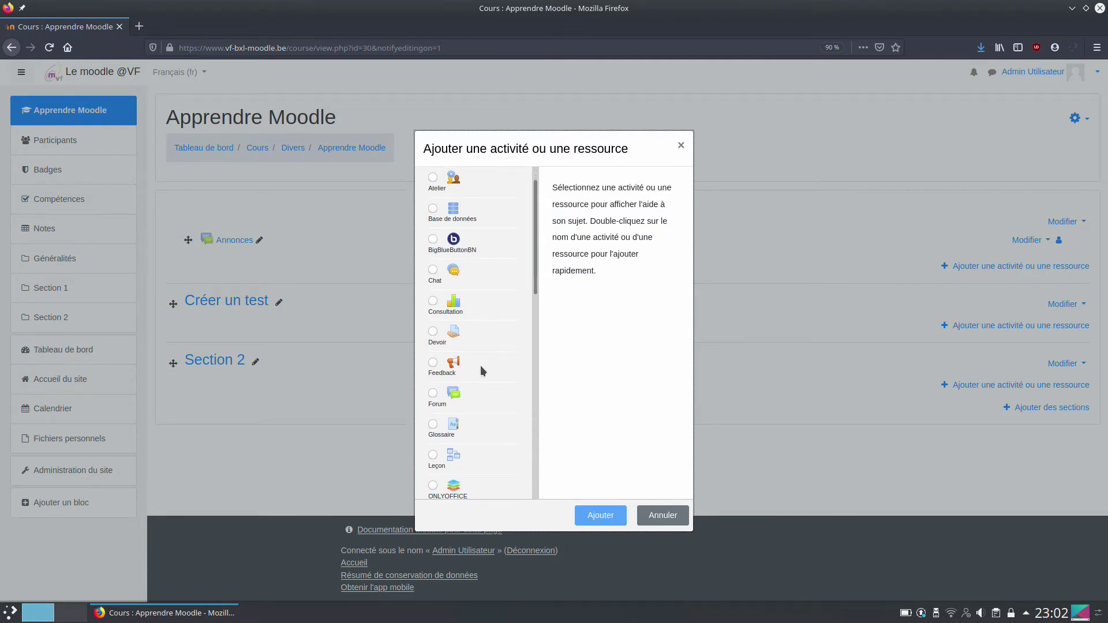
{"action": "scroll", "coordinate": [491, 400], "scroll_direction": "down", "scroll_amount": 3}
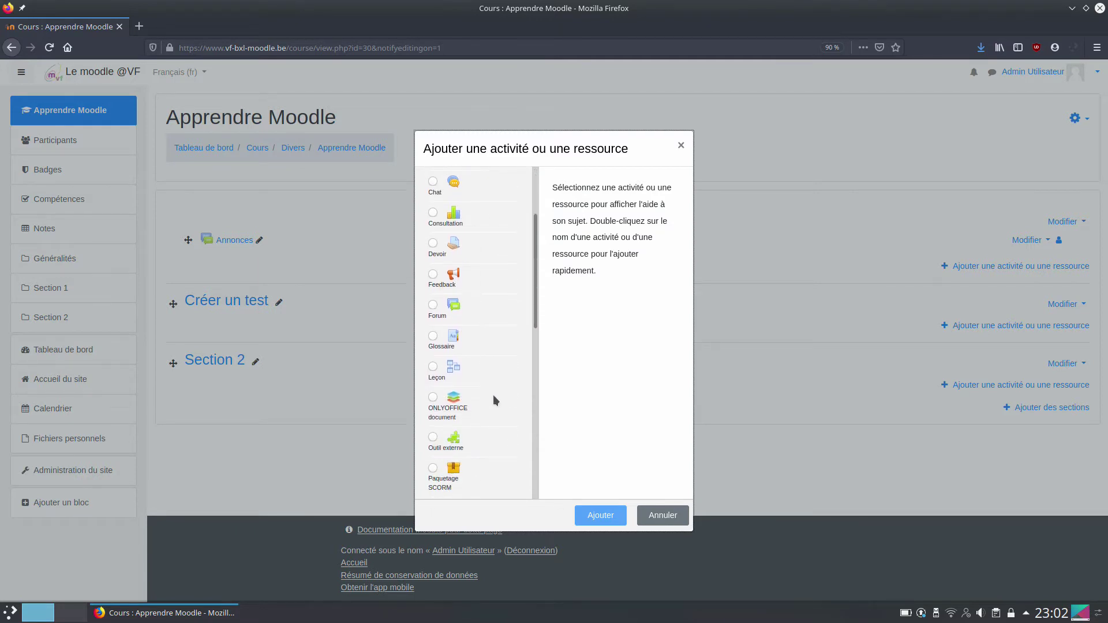
{"action": "scroll", "coordinate": [496, 371], "scroll_direction": "down", "scroll_amount": 5}
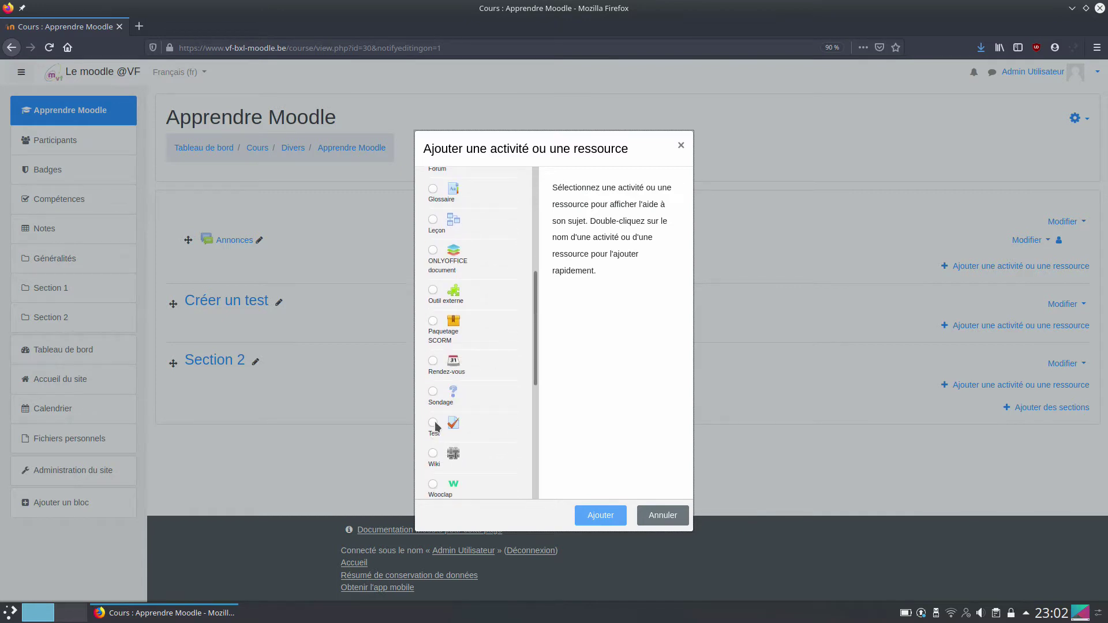
{"action": "scroll", "coordinate": [499, 352], "scroll_direction": "down", "scroll_amount": 6}
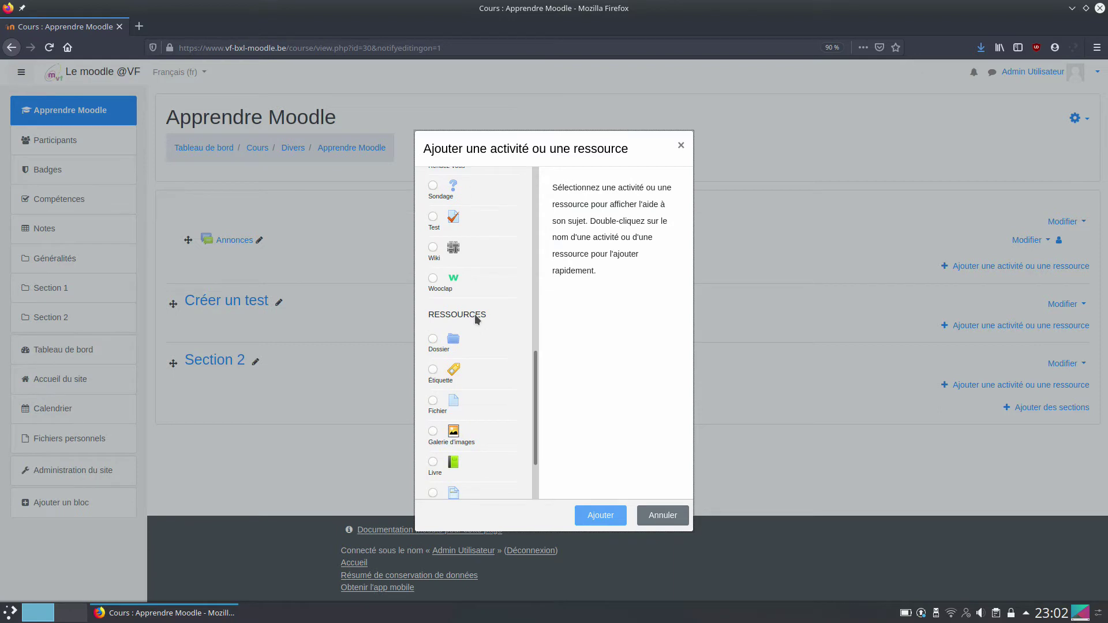
{"action": "scroll", "coordinate": [479, 331], "scroll_direction": "down", "scroll_amount": 2}
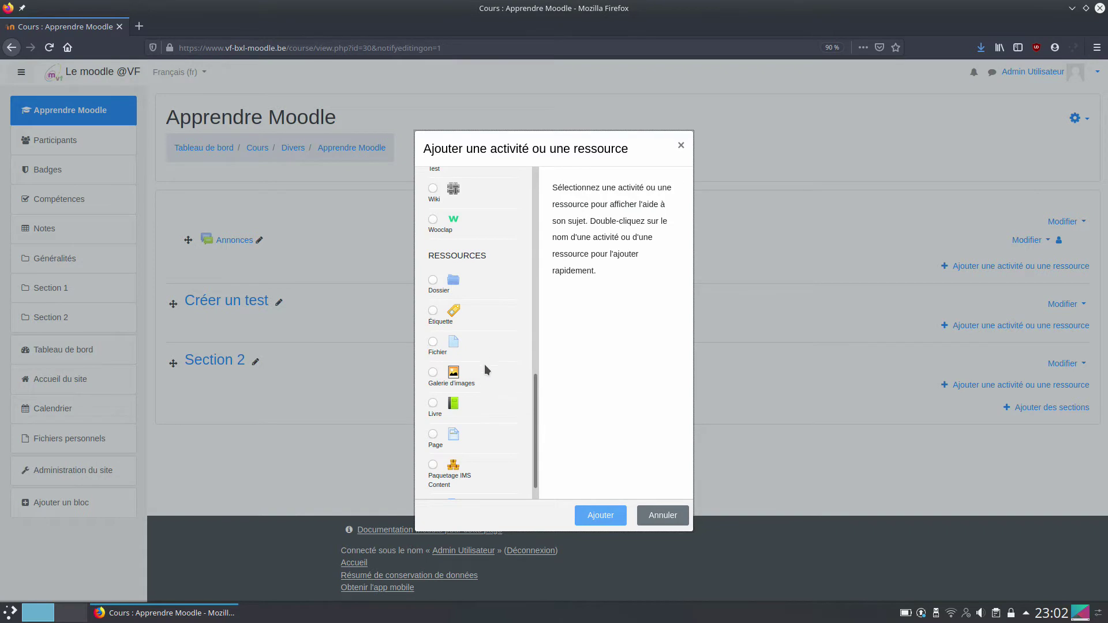
{"action": "scroll", "coordinate": [487, 372], "scroll_direction": "up", "scroll_amount": 3}
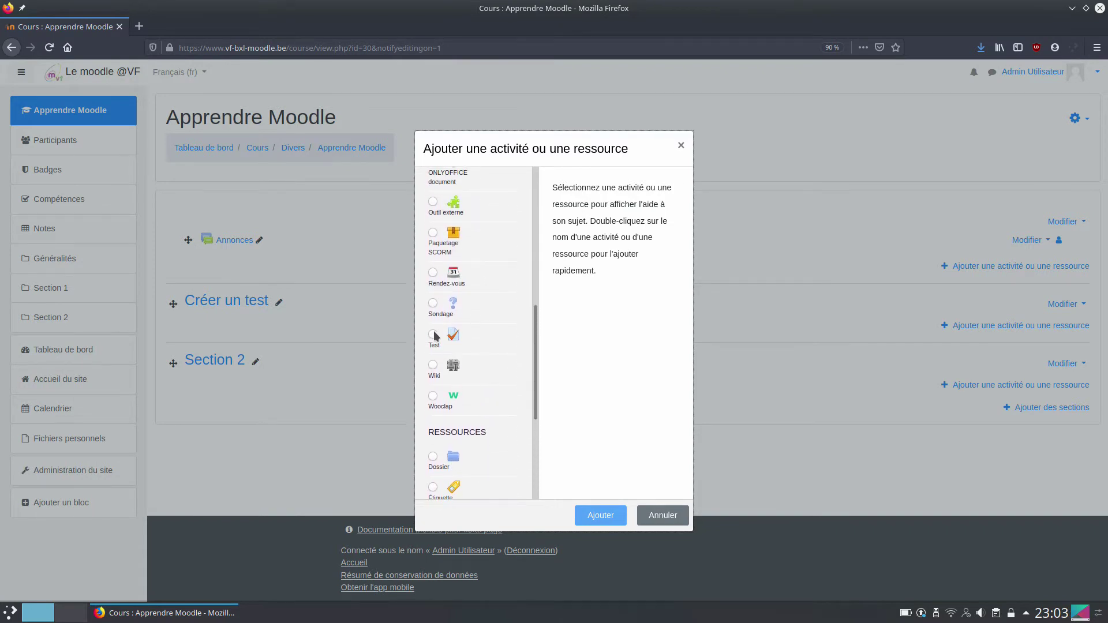
{"action": "left_click", "coordinate": [434, 340]}
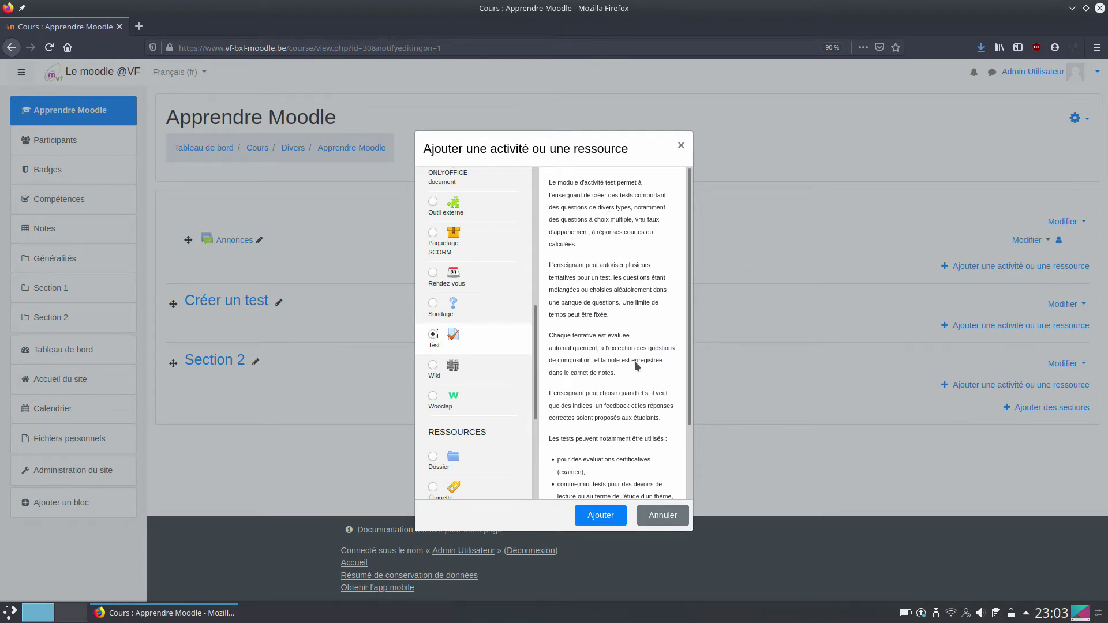
{"action": "scroll", "coordinate": [635, 361], "scroll_direction": "down", "scroll_amount": 1}
{"action": "left_click", "coordinate": [597, 517]}
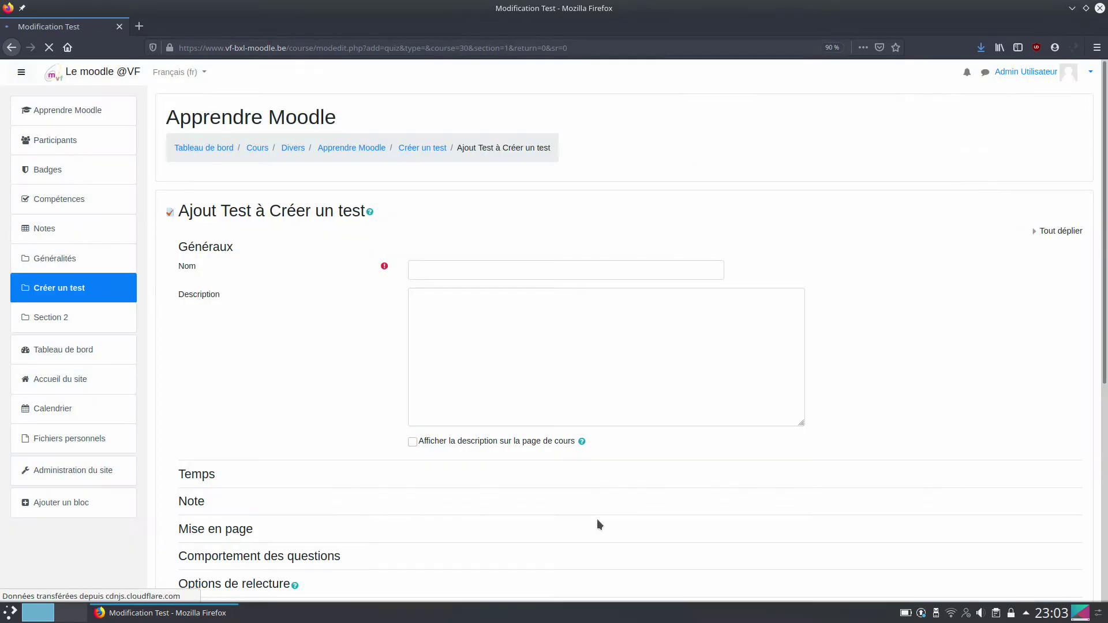
Step: Name the new test "Les philosophes grecs" and leave its description empty
{"action": "left_click", "coordinate": [458, 268]}
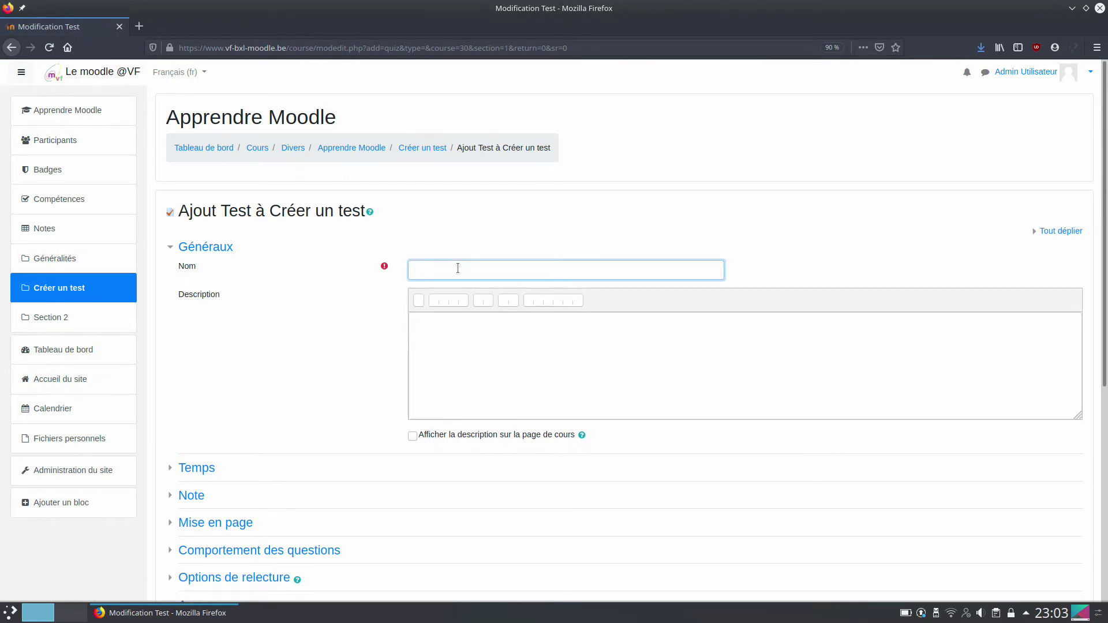
{"action": "type", "text": "L"}
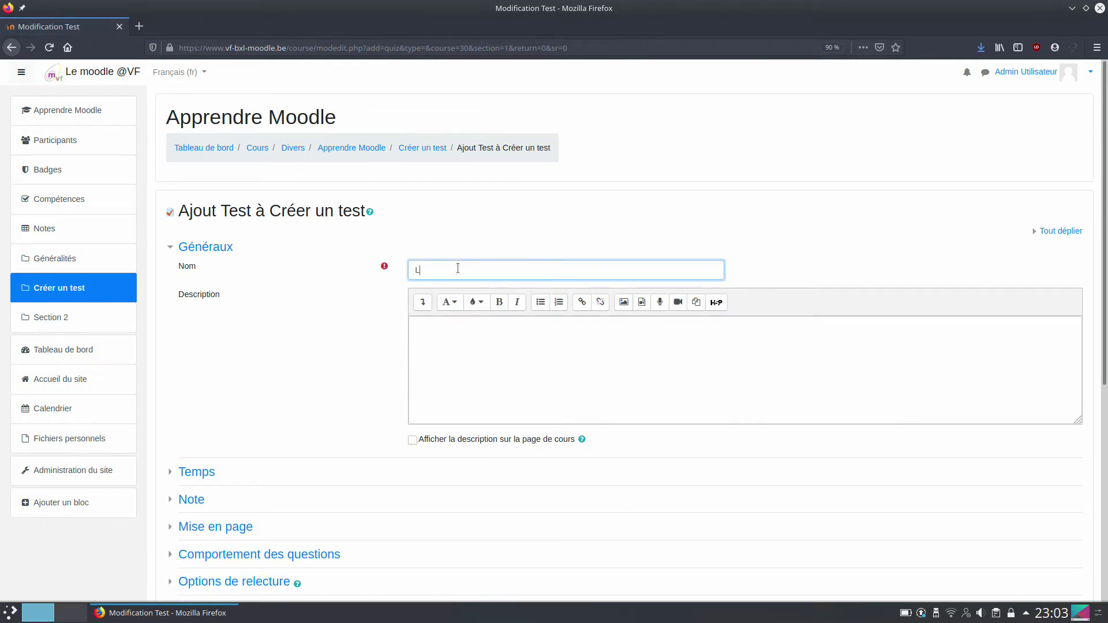
{"action": "type", "text": "es philosophes grecs"}
{"action": "left_click", "coordinate": [445, 337]}
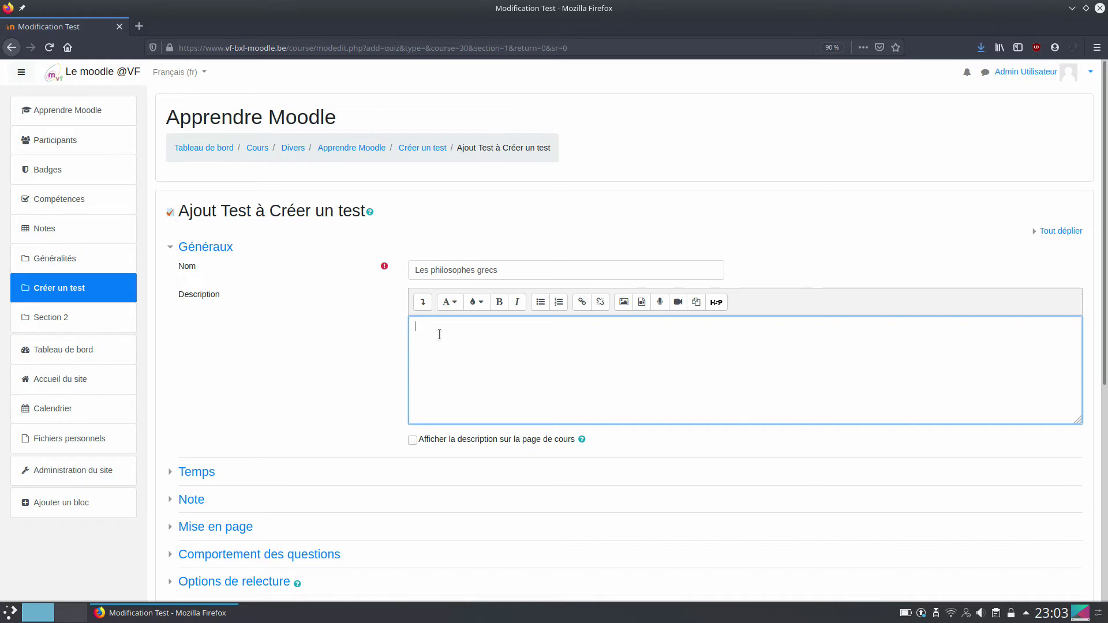
Step: Examine the test's Temps settings for opening, closing and available time, and collapse that section
{"action": "scroll", "coordinate": [207, 370], "scroll_direction": "down", "scroll_amount": 5}
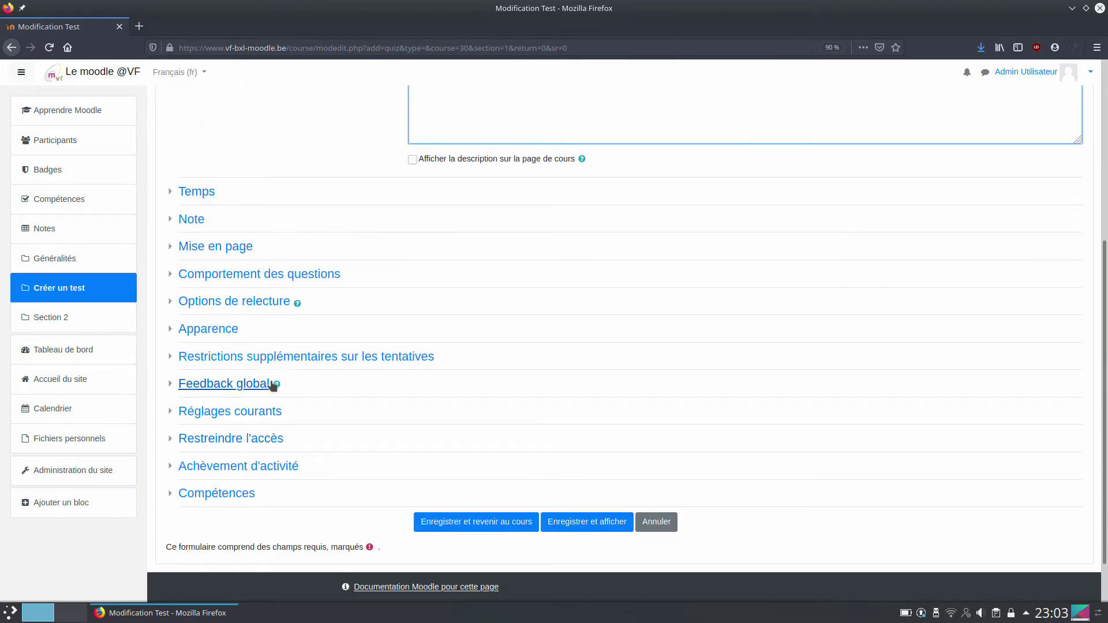
{"action": "scroll", "coordinate": [274, 384], "scroll_direction": "up", "scroll_amount": 1}
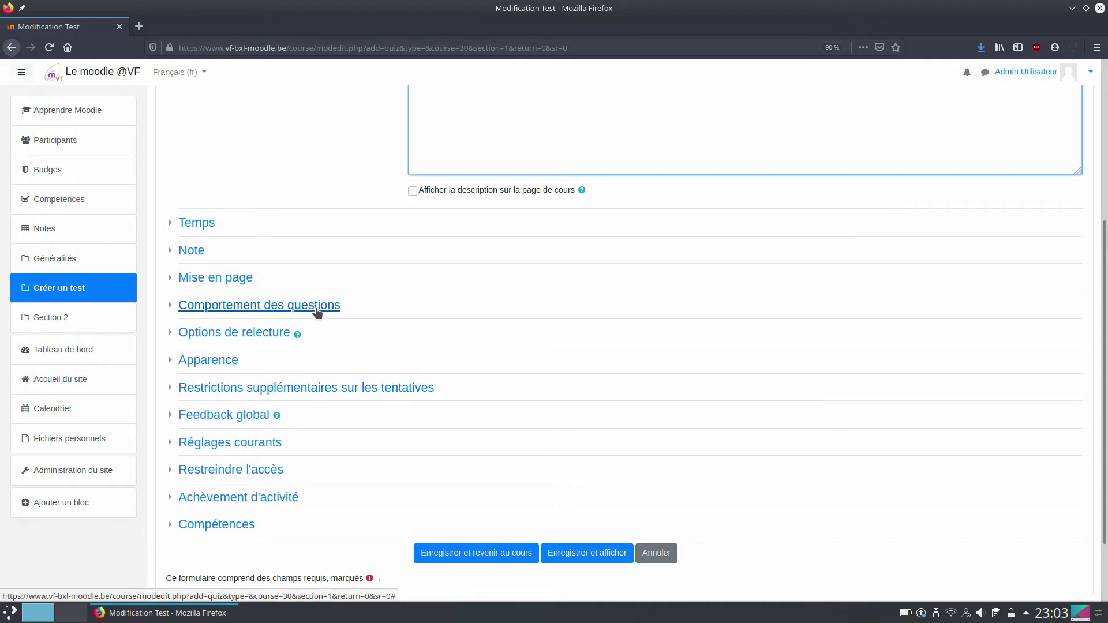
{"action": "left_click", "coordinate": [191, 225]}
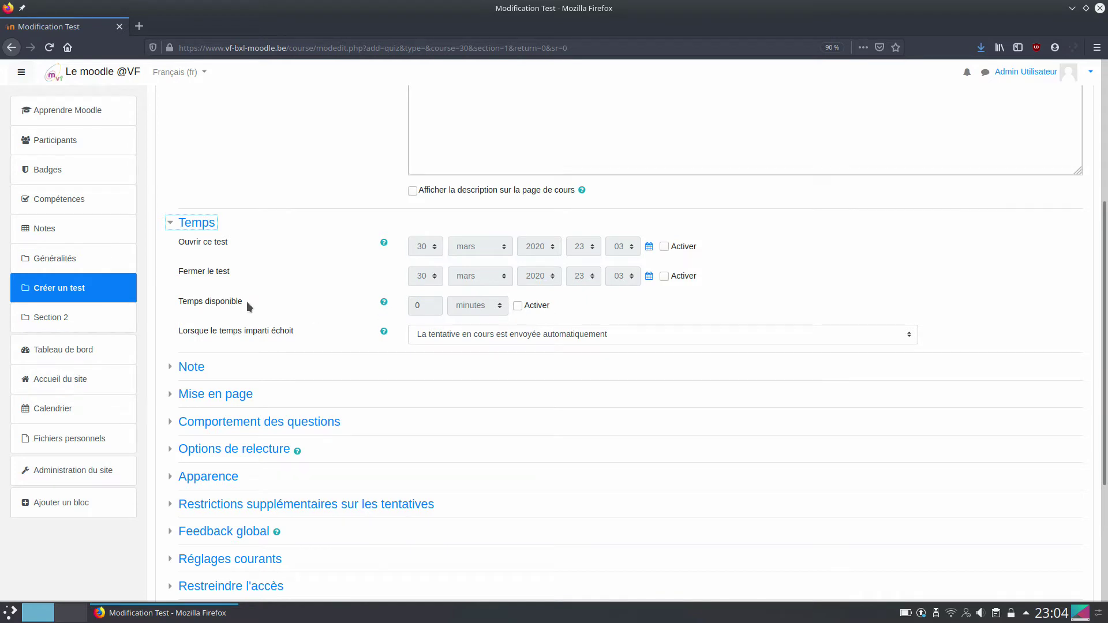
{"action": "scroll", "coordinate": [247, 306], "scroll_direction": "down", "scroll_amount": 2}
{"action": "left_click", "coordinate": [169, 163]}
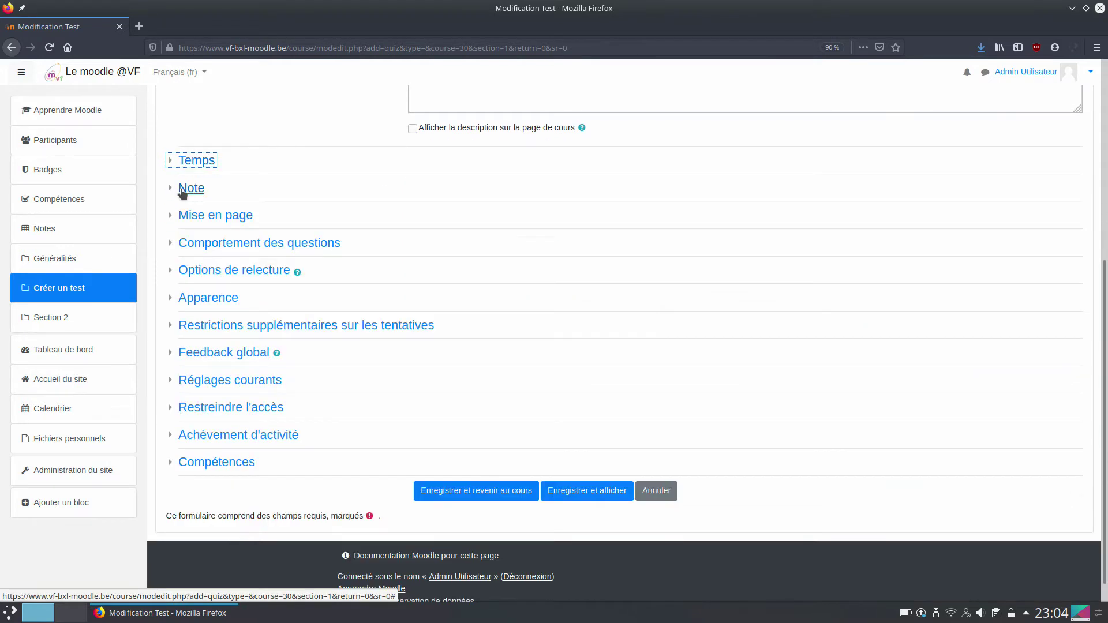
Step: Examine the choices for allowed attempts and evaluation method in the test's Note settings, leaving them as they are
{"action": "left_click", "coordinate": [183, 189]}
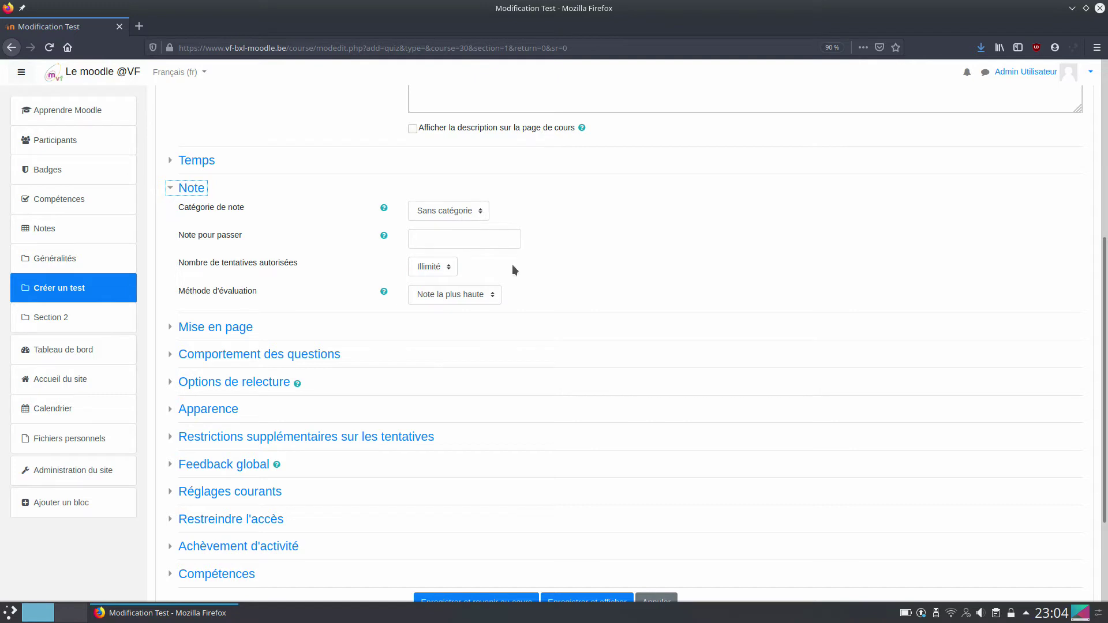
{"action": "scroll", "coordinate": [600, 262], "scroll_direction": "down", "scroll_amount": 2}
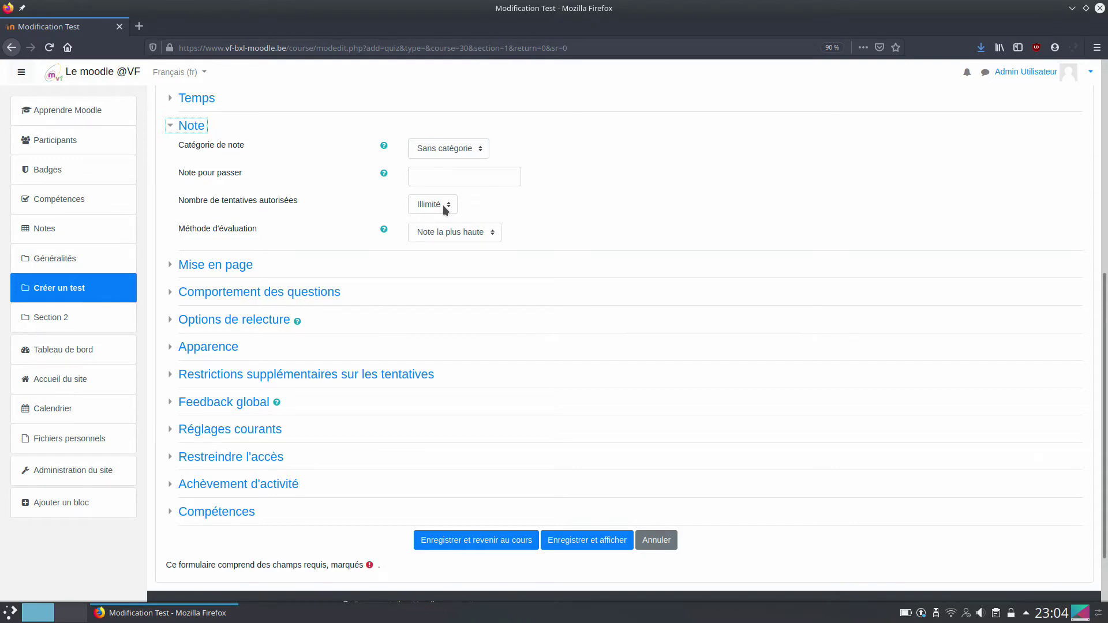
{"action": "left_click", "coordinate": [443, 206]}
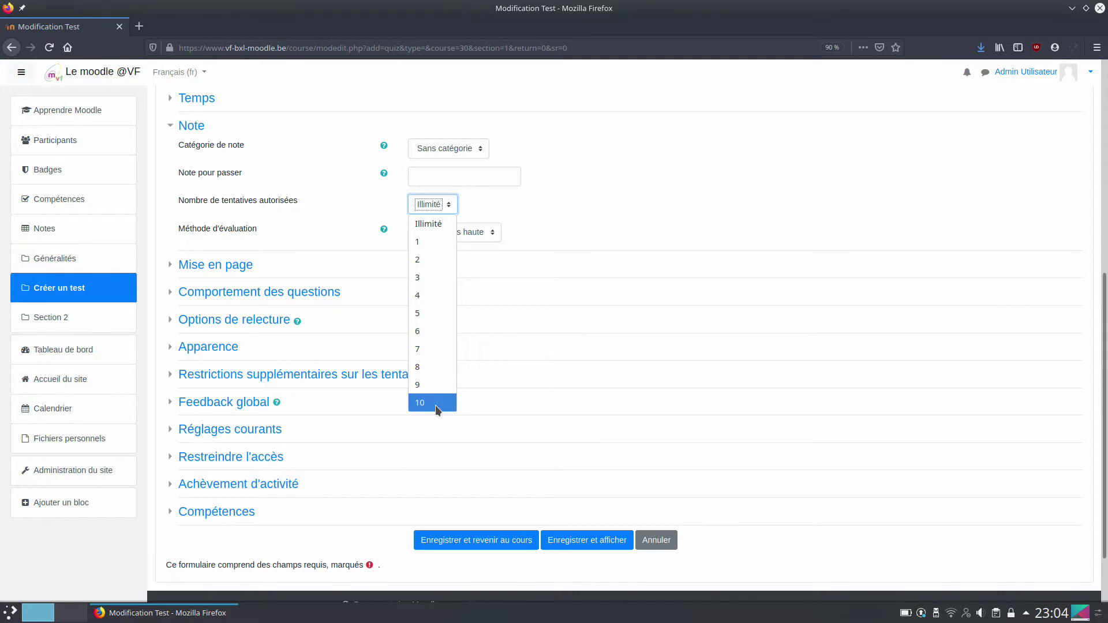
{"action": "left_click", "coordinate": [584, 193]}
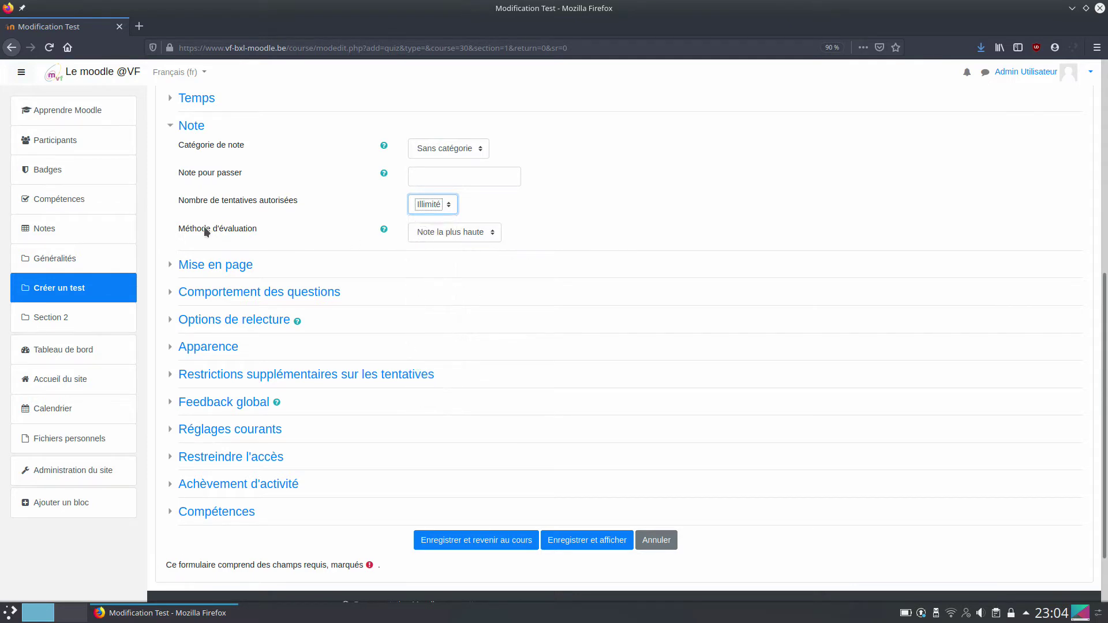
{"action": "left_click", "coordinate": [444, 233]}
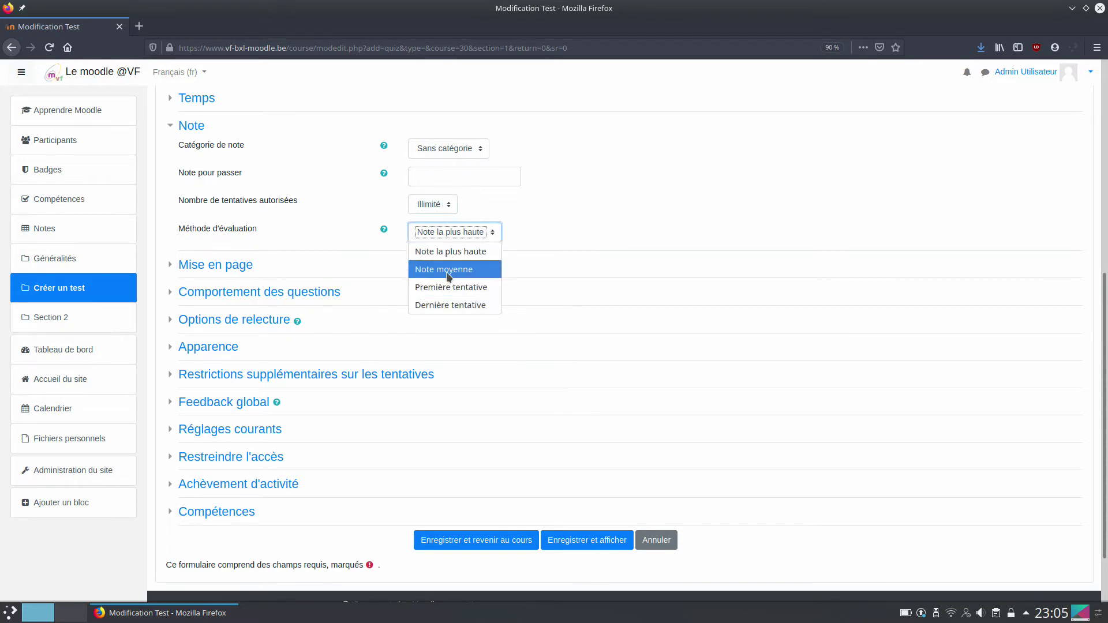
{"action": "left_click", "coordinate": [552, 220]}
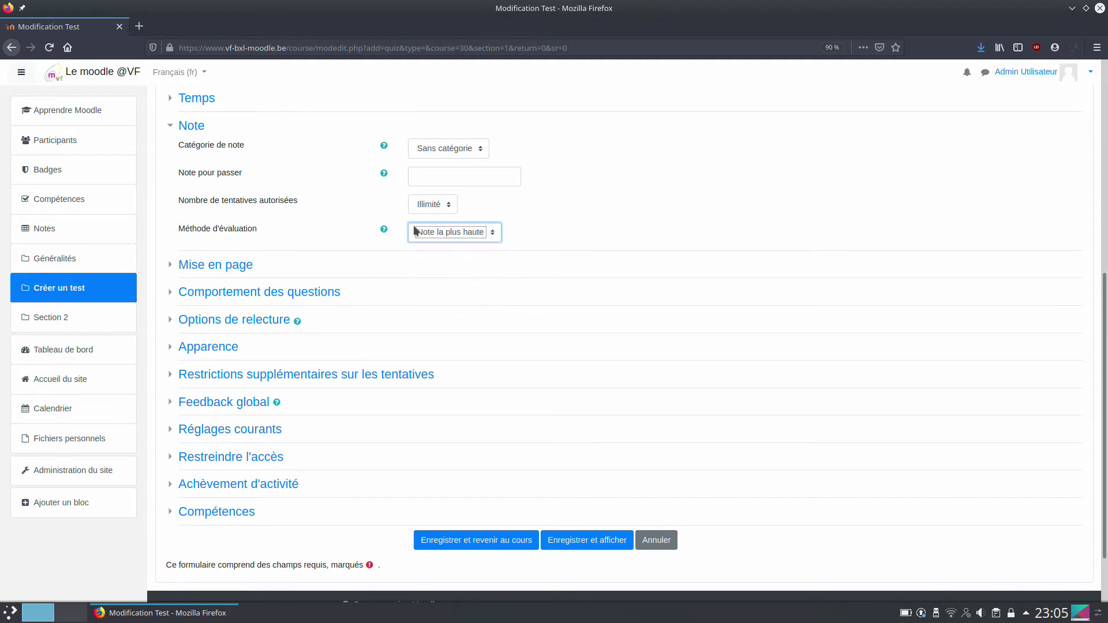
{"action": "left_click", "coordinate": [169, 127]}
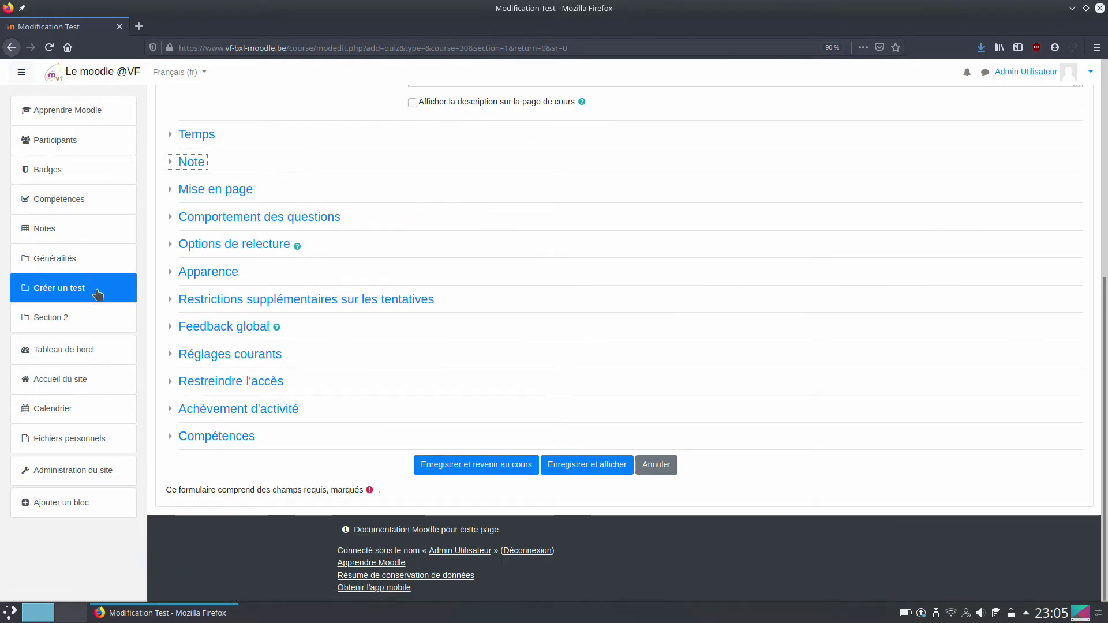
Step: Examine the grade limit and feedback fields in the test's Feedback global settings, and collapse that section
{"action": "left_click", "coordinate": [189, 332]}
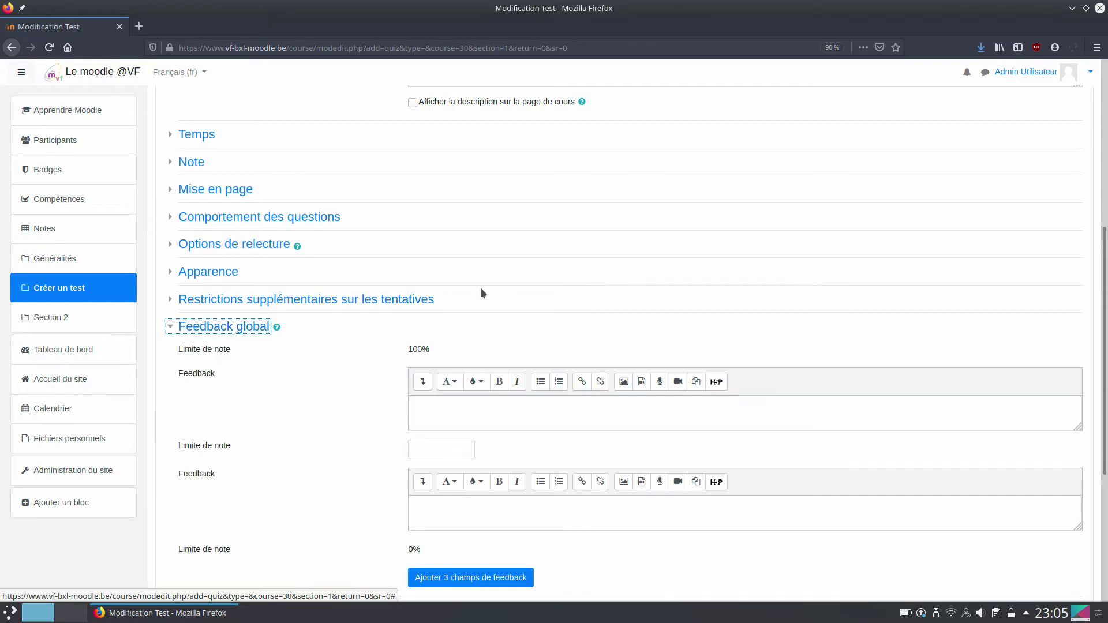
{"action": "scroll", "coordinate": [462, 286], "scroll_direction": "down", "scroll_amount": 5}
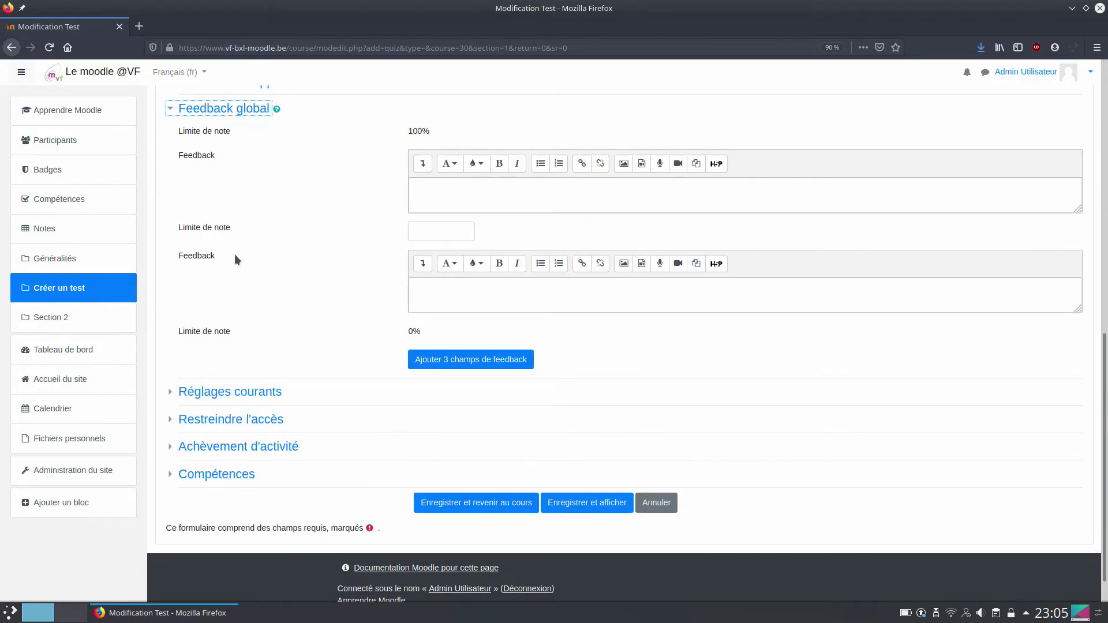
{"action": "scroll", "coordinate": [235, 254], "scroll_direction": "up", "scroll_amount": 2}
{"action": "left_click", "coordinate": [191, 206]}
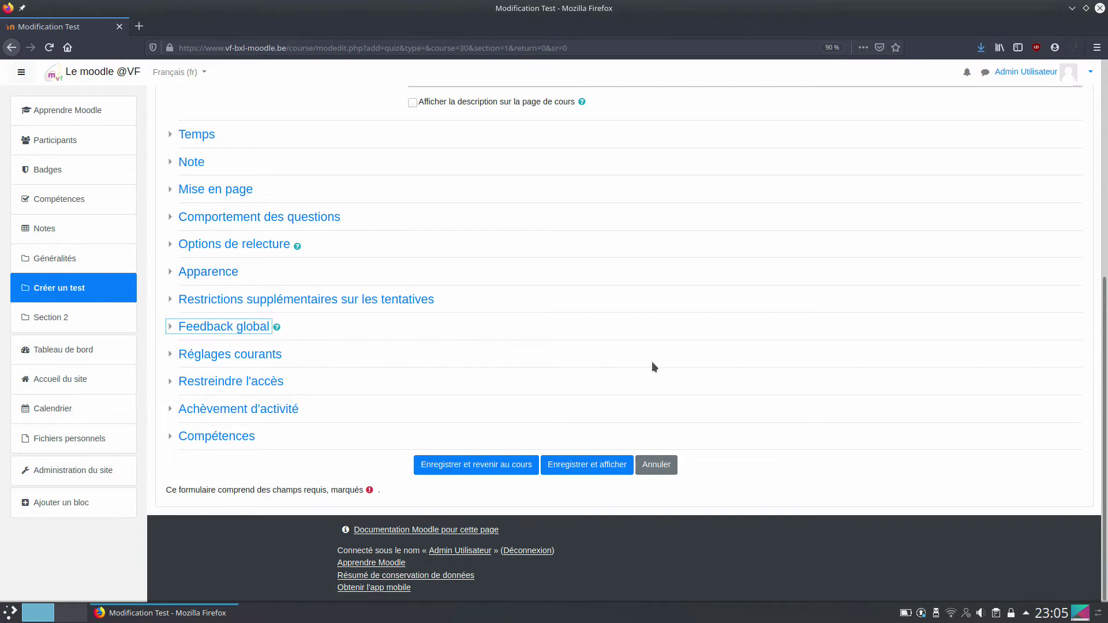
Step: Save and display the "Les philosophes grecs" test, and open its question editing page
{"action": "scroll", "coordinate": [666, 380], "scroll_direction": "up", "scroll_amount": 5}
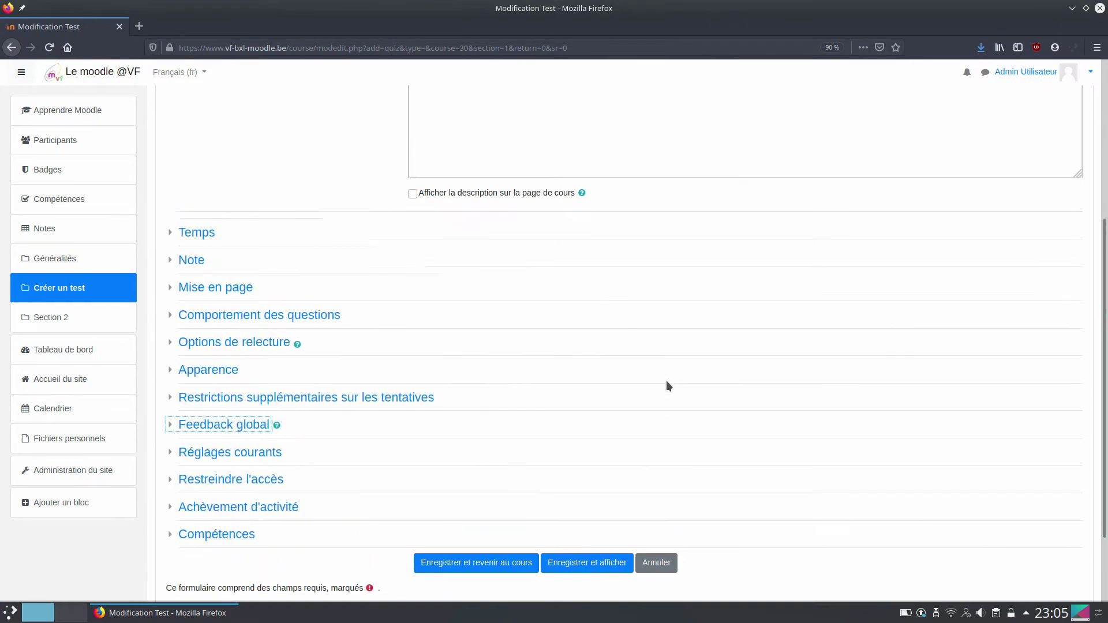
{"action": "scroll", "coordinate": [667, 381], "scroll_direction": "down", "scroll_amount": 6}
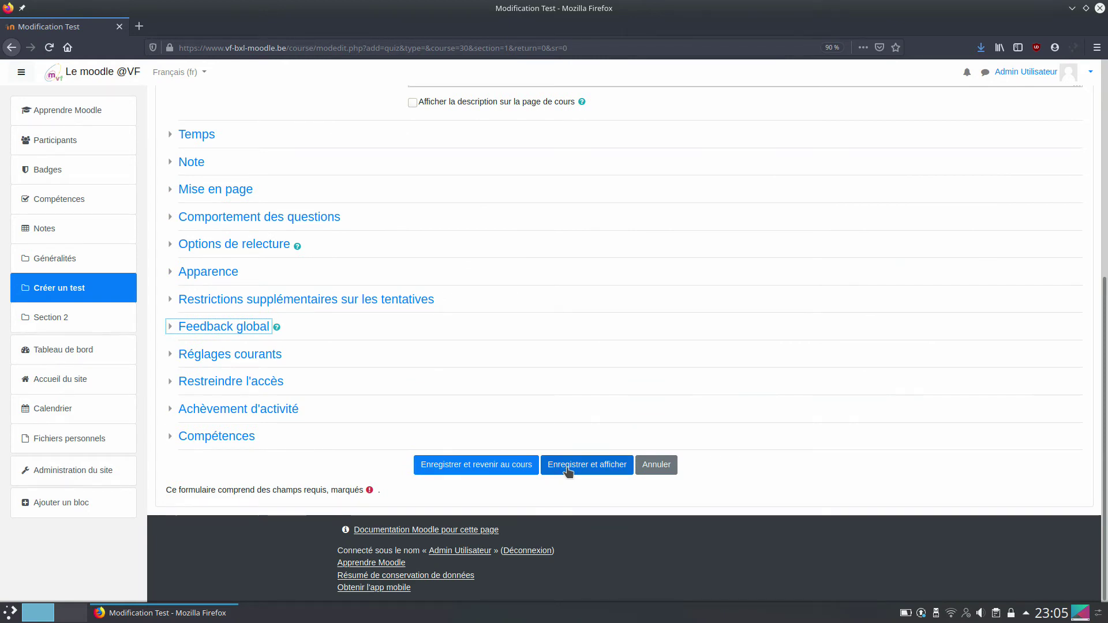
{"action": "left_click", "coordinate": [569, 471]}
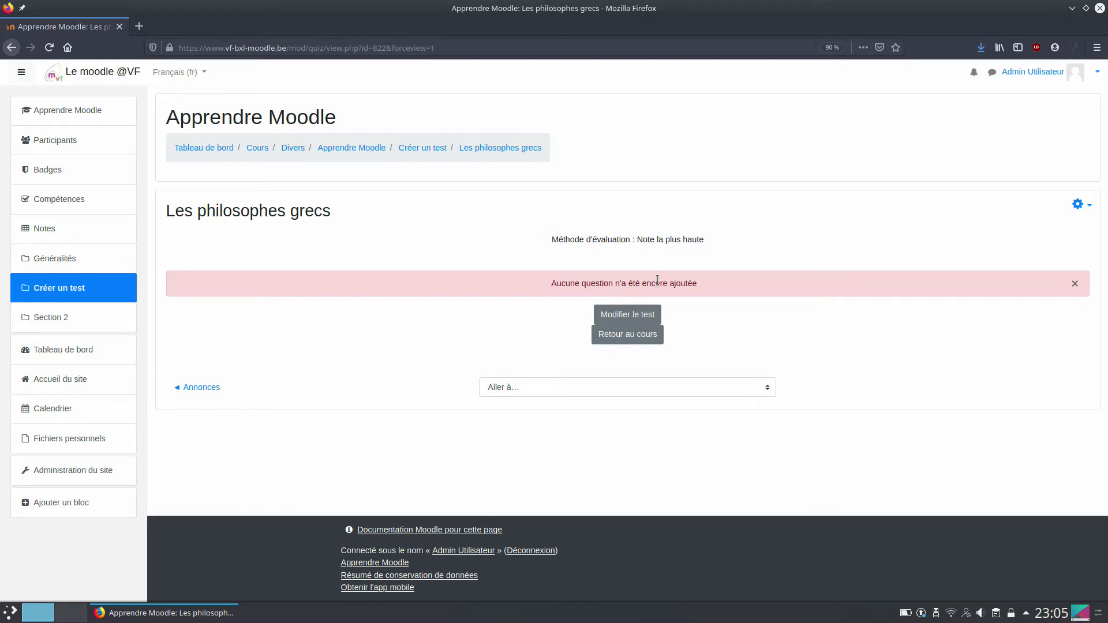
{"action": "left_click", "coordinate": [616, 321]}
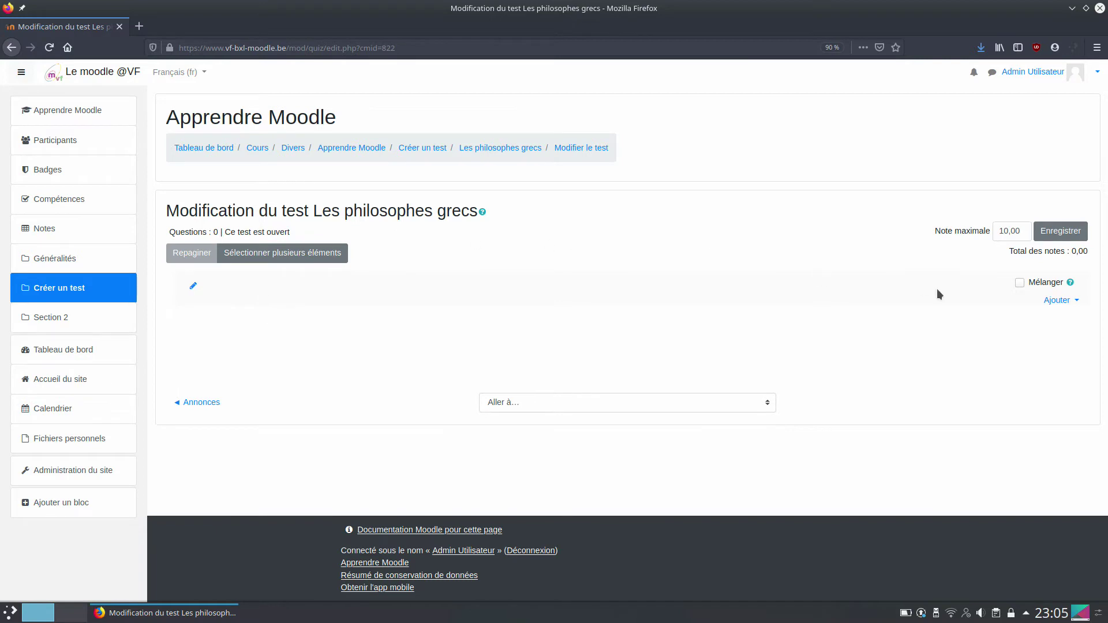
Step: Start adding a question to the test and examine the available question types, including the description of Composition
{"action": "left_click", "coordinate": [1073, 303]}
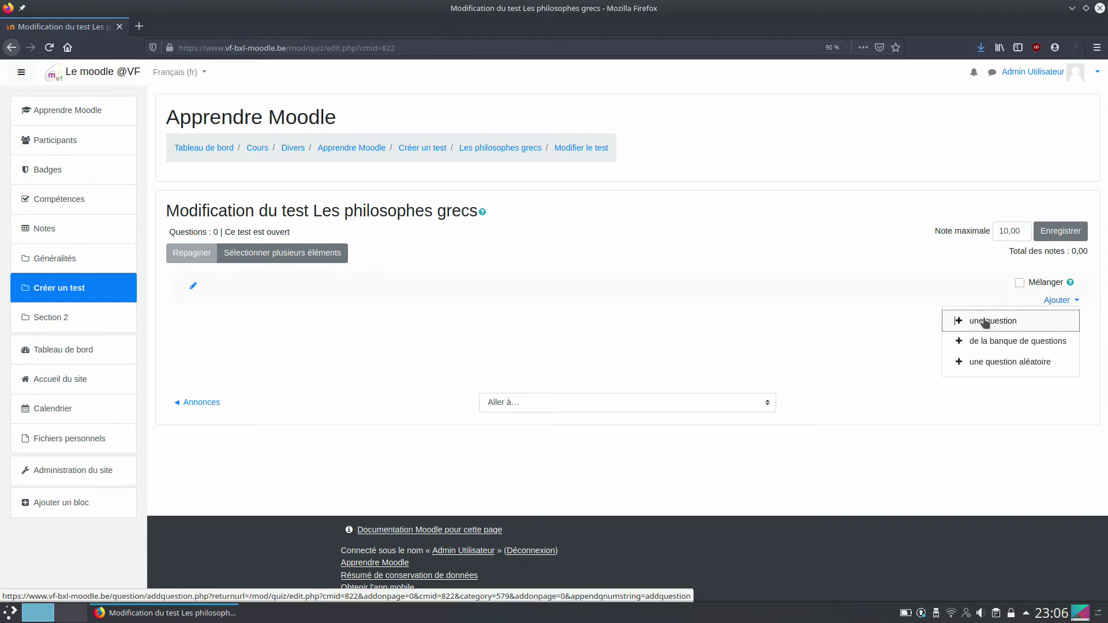
{"action": "left_click", "coordinate": [985, 321]}
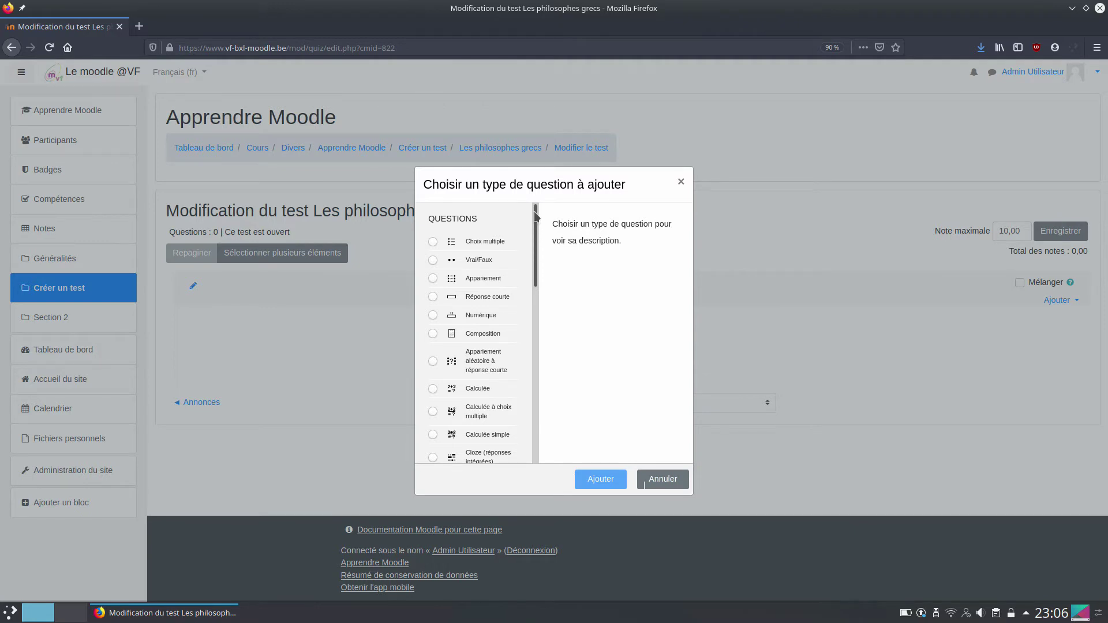
{"action": "scroll", "coordinate": [536, 248], "scroll_direction": "down", "scroll_amount": 2}
{"action": "left_click_drag", "start_coordinate": [537, 248], "coordinate": [552, 213]}
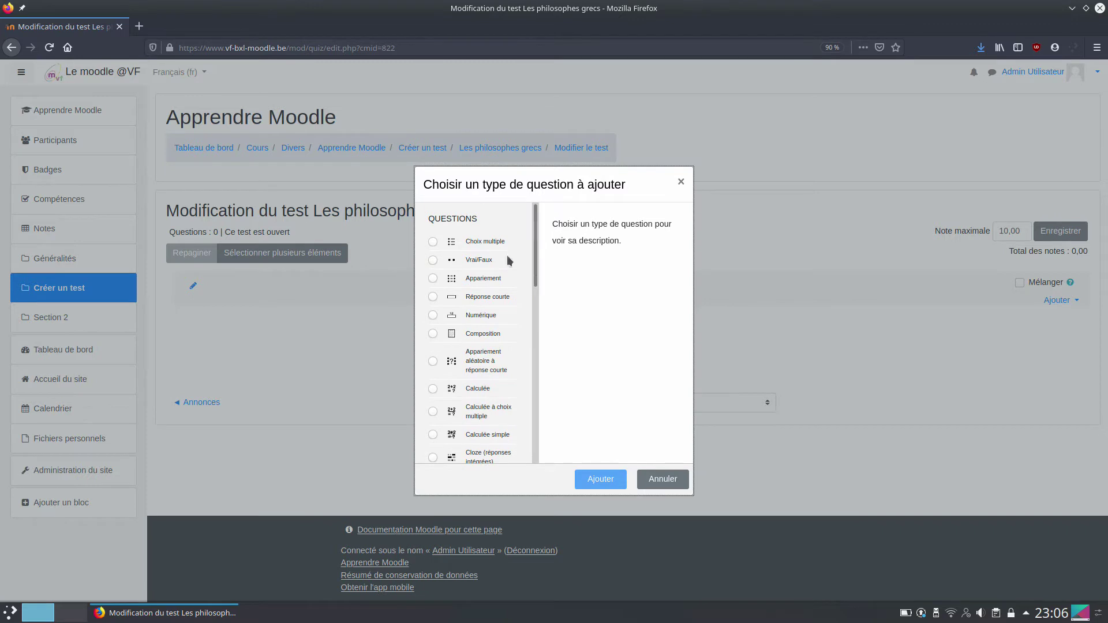
{"action": "scroll", "coordinate": [479, 285], "scroll_direction": "down", "scroll_amount": 1}
{"action": "scroll", "coordinate": [479, 286], "scroll_direction": "down", "scroll_amount": 12}
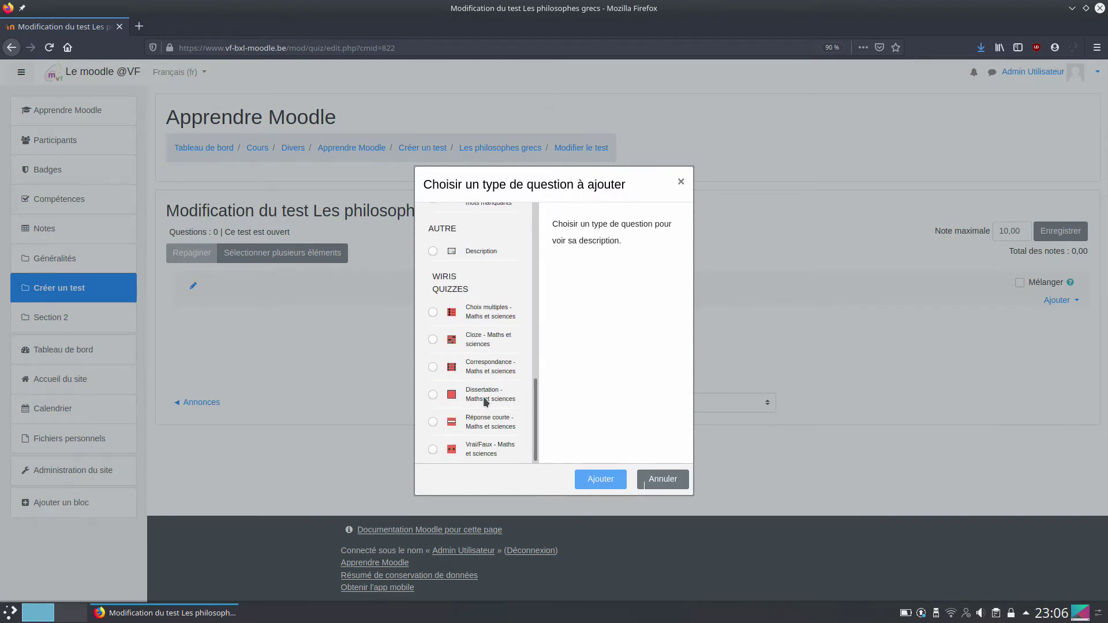
{"action": "scroll", "coordinate": [488, 397], "scroll_direction": "up", "scroll_amount": 3}
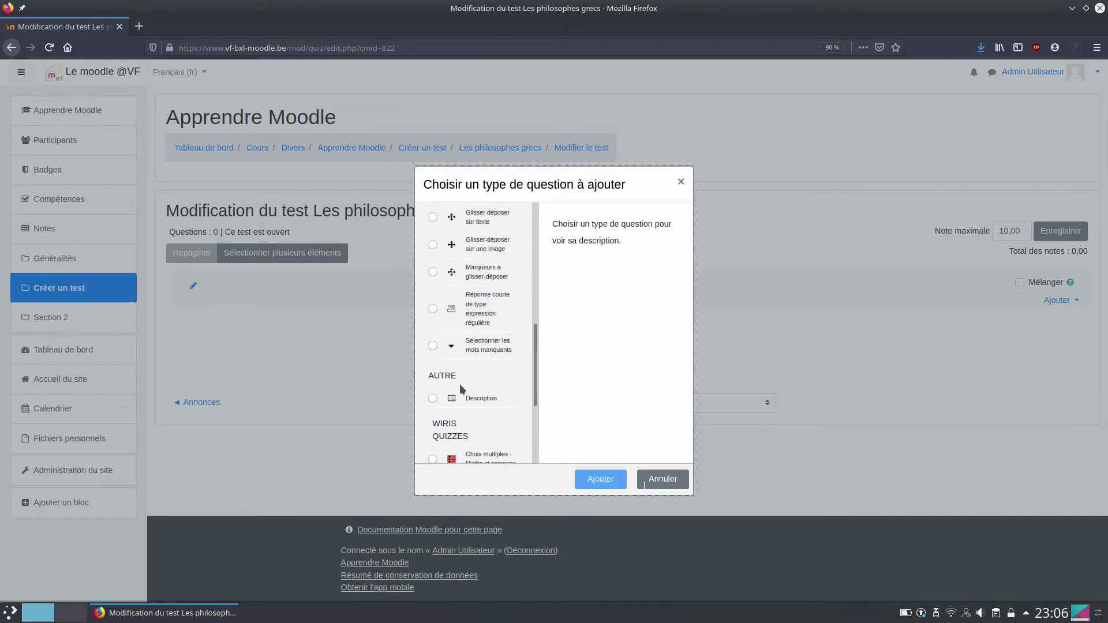
{"action": "scroll", "coordinate": [489, 396], "scroll_direction": "up", "scroll_amount": 2}
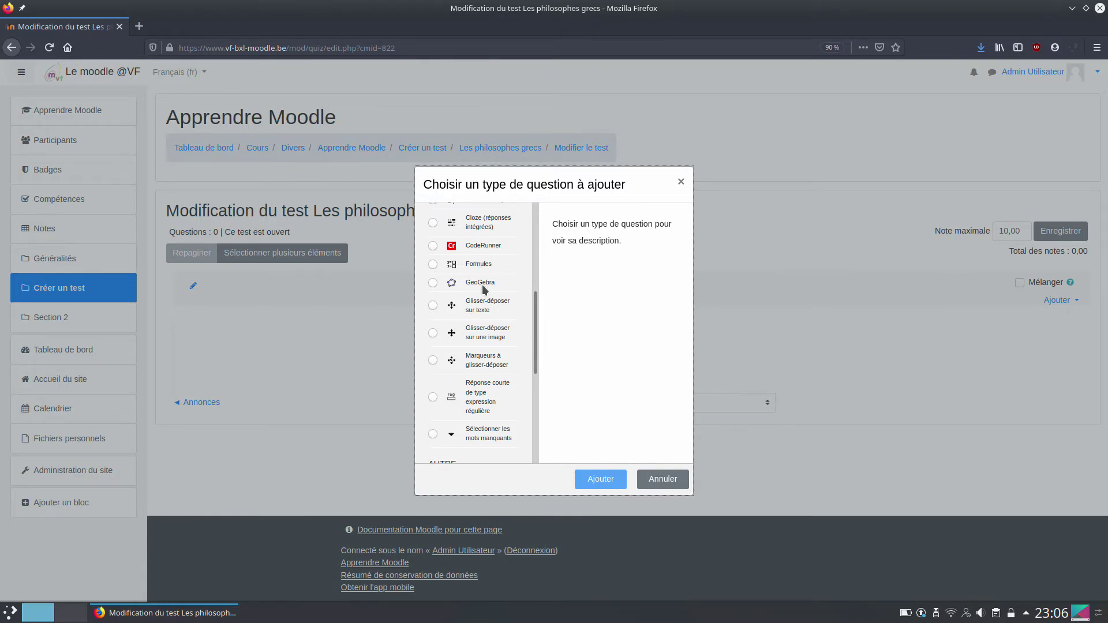
{"action": "left_click_drag", "start_coordinate": [531, 359], "coordinate": [537, 257]}
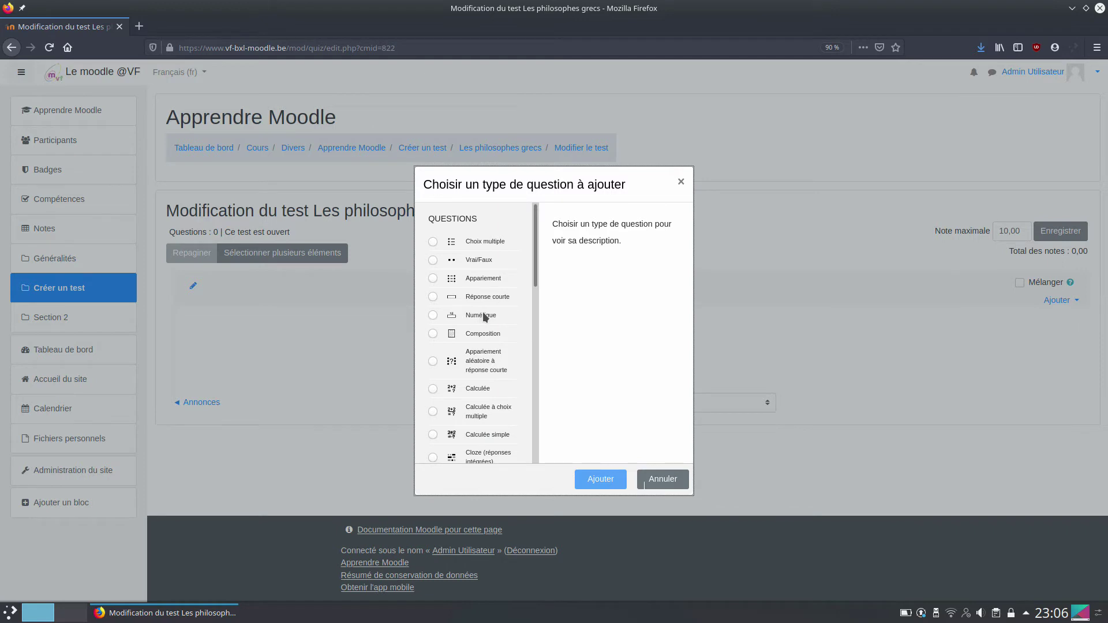
{"action": "left_click", "coordinate": [477, 334]}
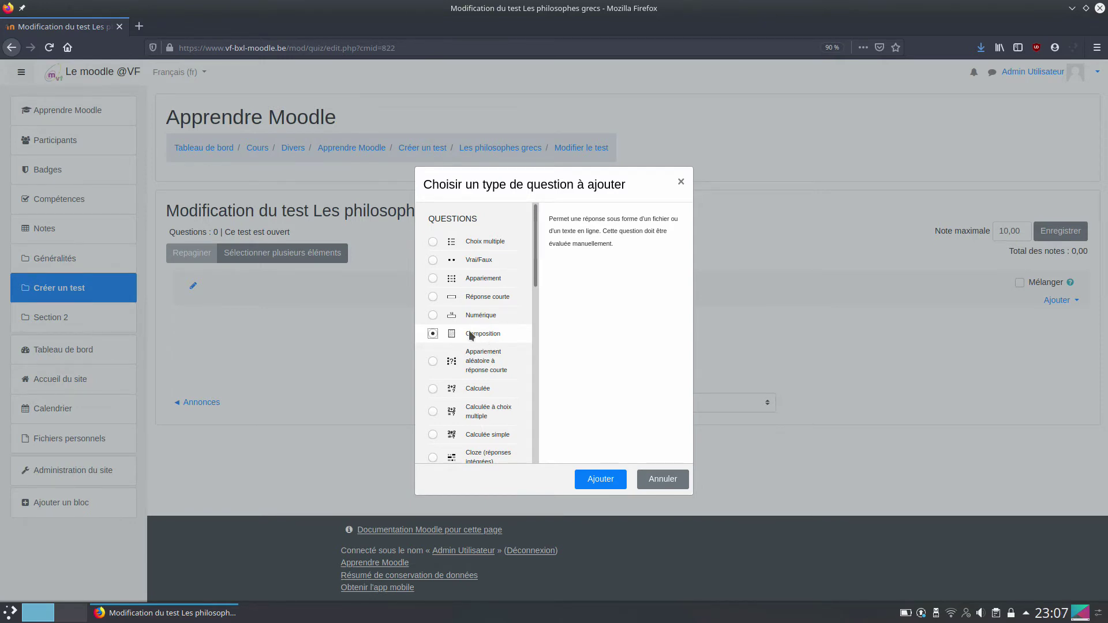
{"action": "scroll", "coordinate": [490, 352], "scroll_direction": "down", "scroll_amount": 1}
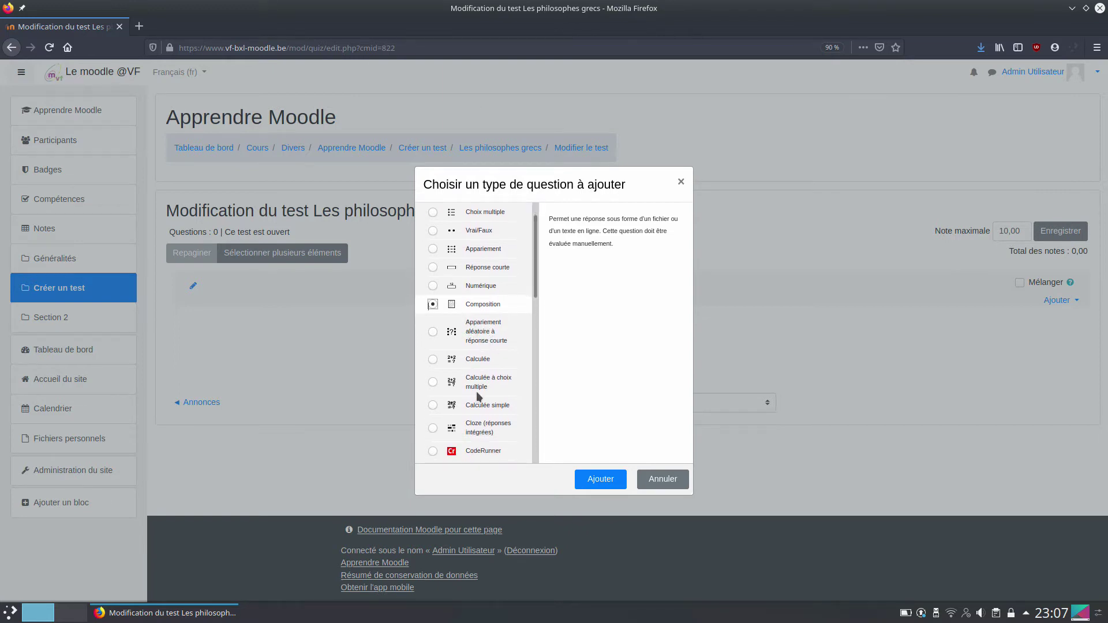
{"action": "scroll", "coordinate": [472, 393], "scroll_direction": "up", "scroll_amount": 1}
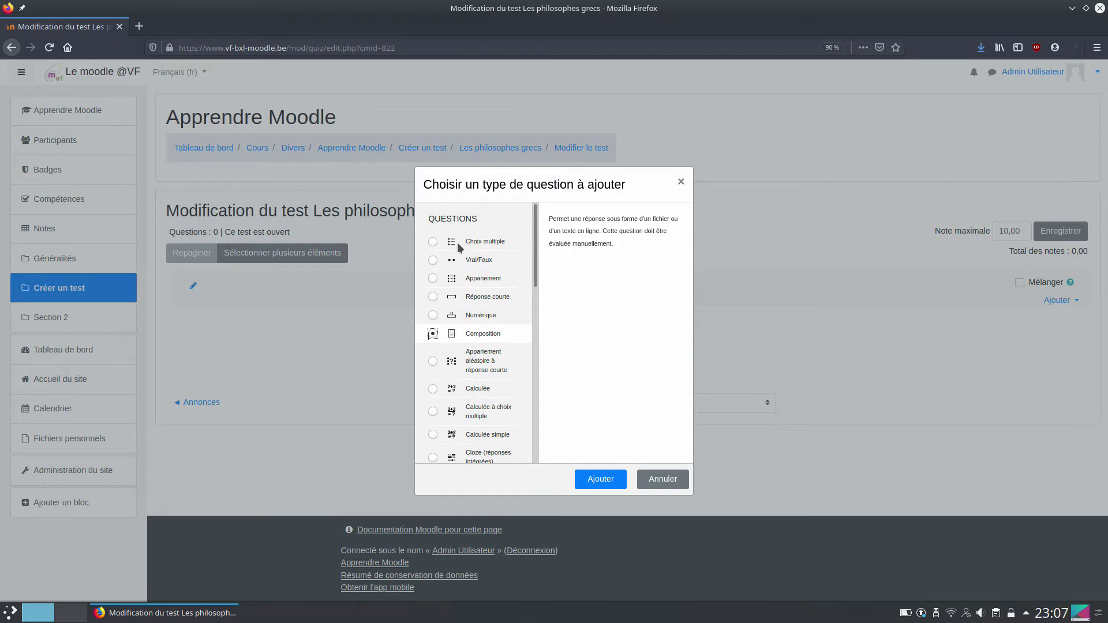
Step: Choose the Vrai/Faux type for the new question and name it "Naissance Platon"
{"action": "left_click", "coordinate": [433, 261]}
{"action": "left_click", "coordinate": [601, 484]}
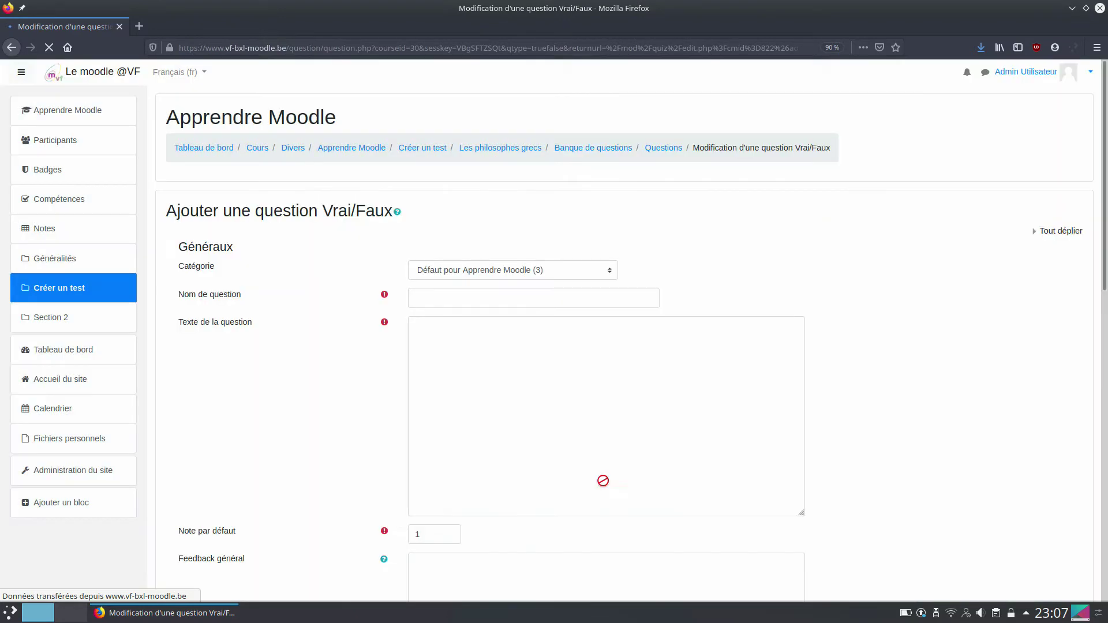
{"action": "left_click", "coordinate": [435, 303]}
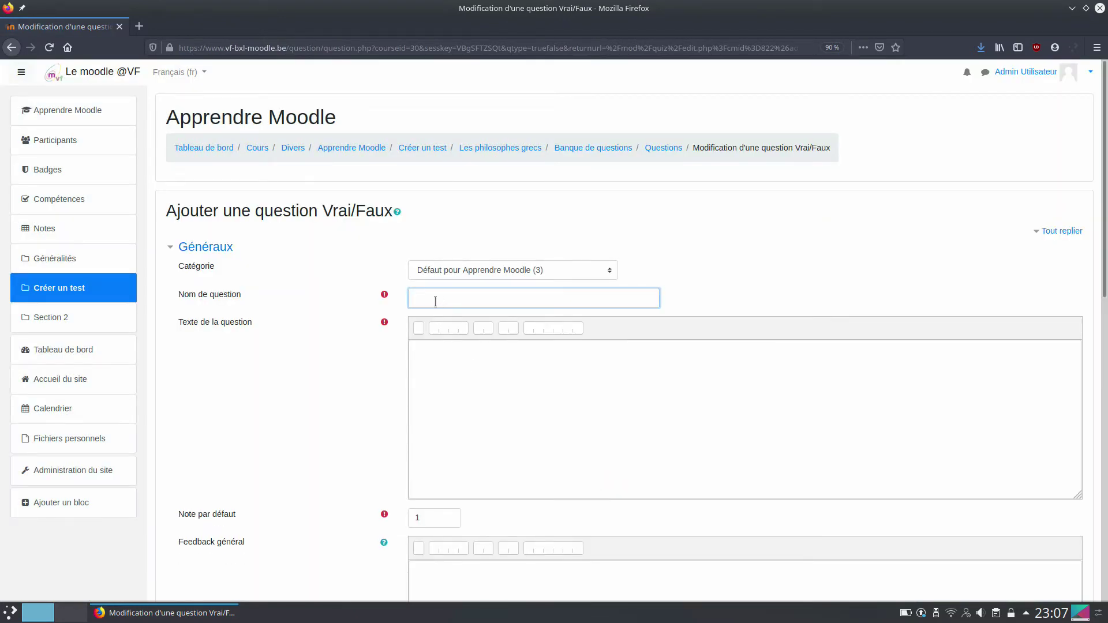
{"action": "type", "text": "Nai"}
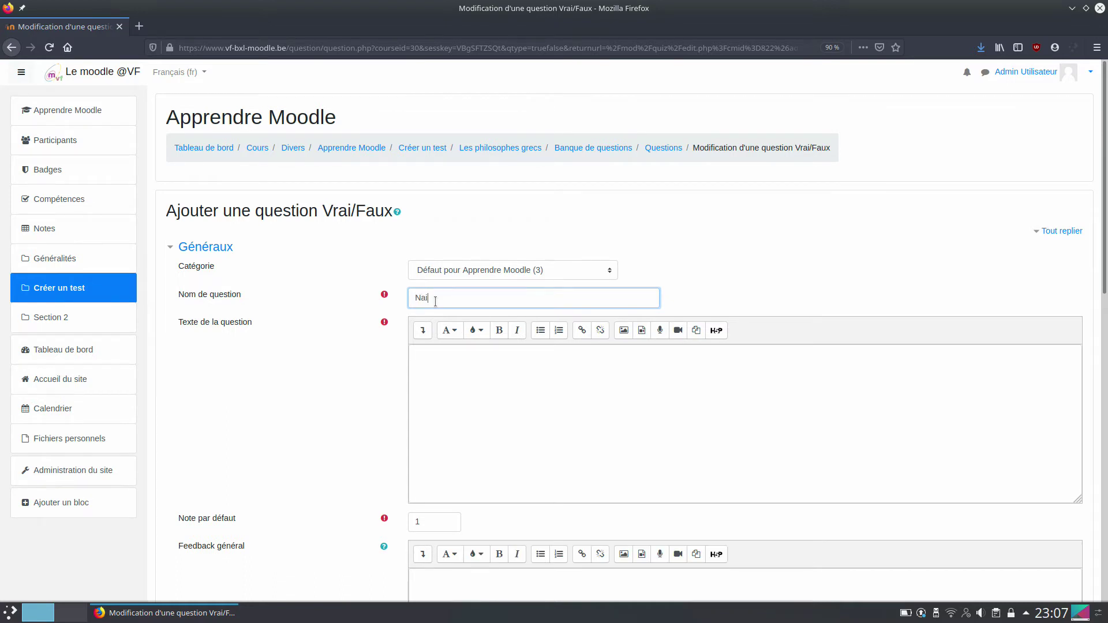
{"action": "type", "text": "ssance Platon"}
Step: Enter "Platon est né en 234 av JC." as the text of the Vrai/Faux question
{"action": "left_click", "coordinate": [489, 374]}
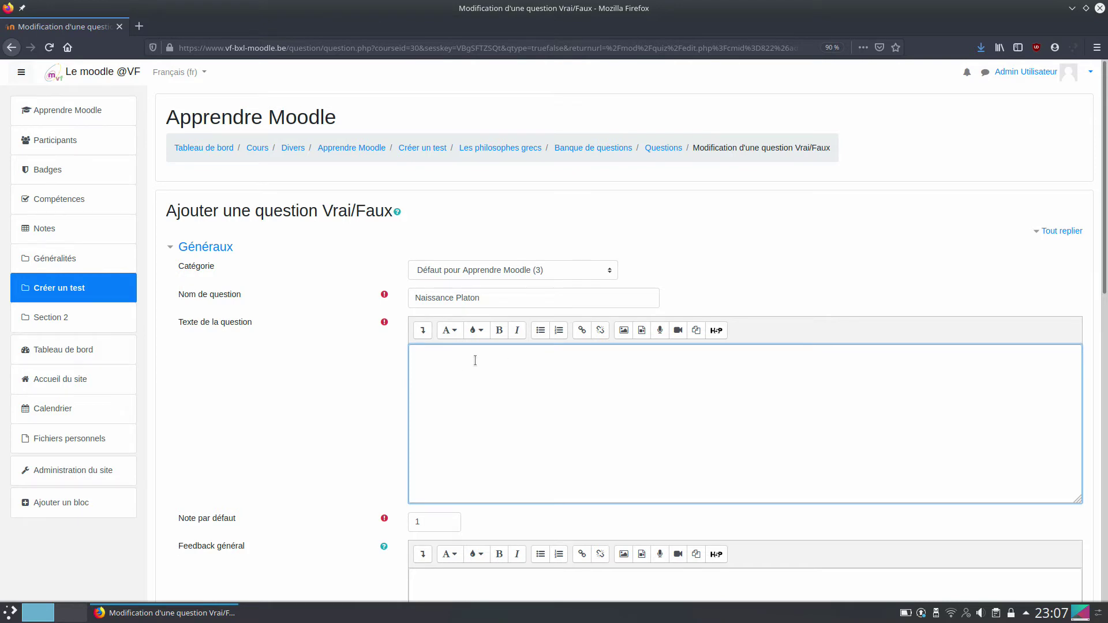
{"action": "type", "text": "Platon est né en 234 av"}
{"action": "type", "text": "JC."}
Step: Enter "Platon est né en 428 av JC." as the question's general feedback
{"action": "scroll", "coordinate": [294, 404], "scroll_direction": "down", "scroll_amount": 3}
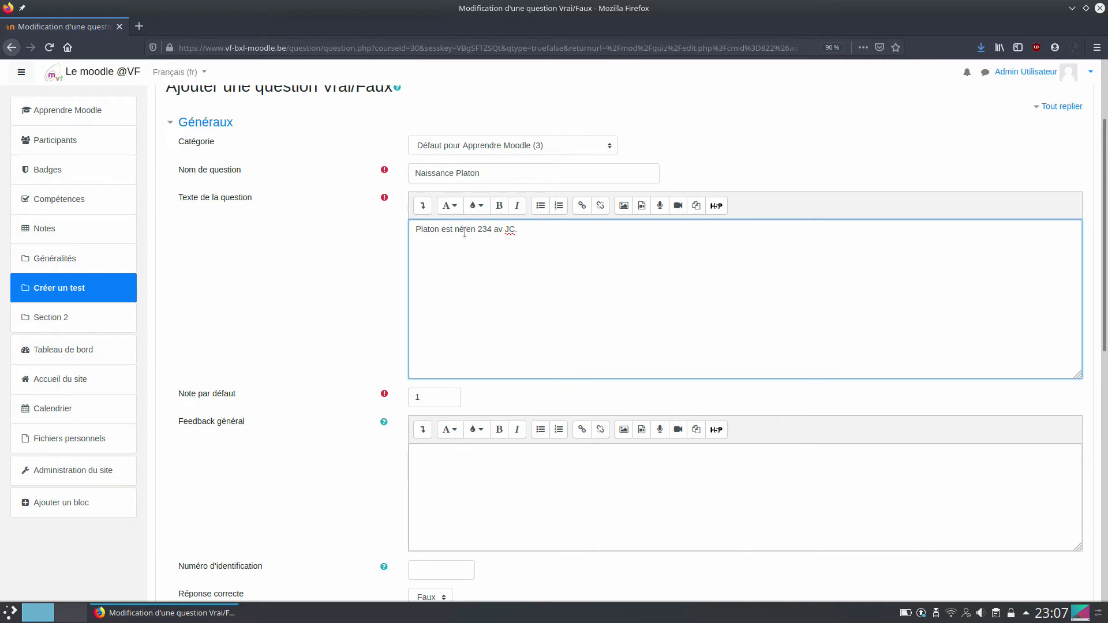
{"action": "scroll", "coordinate": [382, 341], "scroll_direction": "down", "scroll_amount": 2}
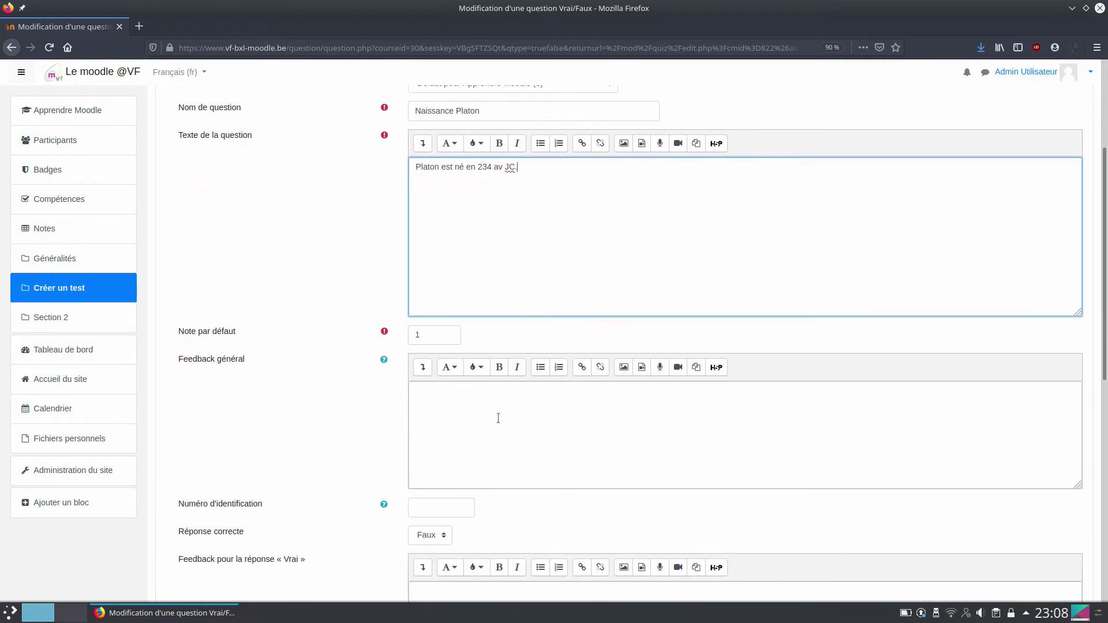
{"action": "left_click", "coordinate": [479, 409]}
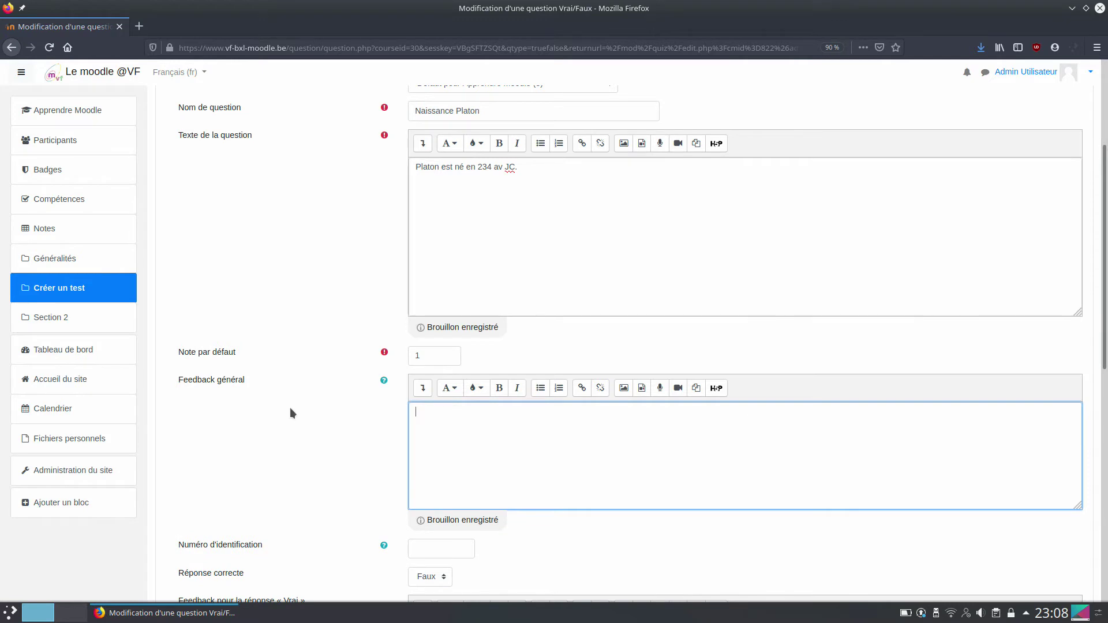
{"action": "scroll", "coordinate": [351, 382], "scroll_direction": "down", "scroll_amount": 4}
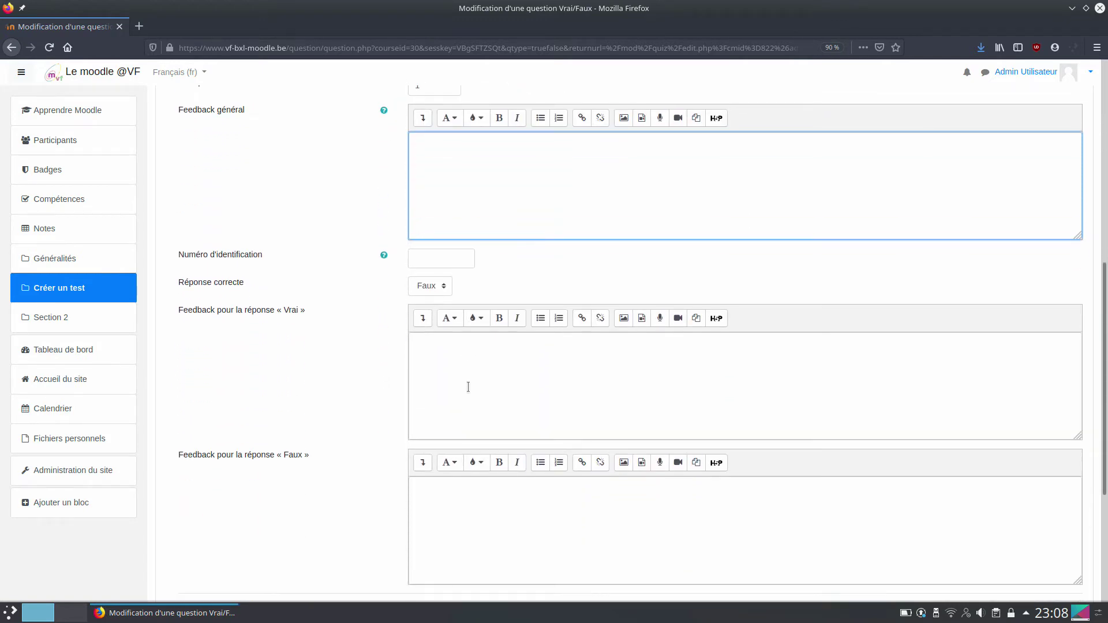
{"action": "scroll", "coordinate": [427, 262], "scroll_direction": "up", "scroll_amount": 2}
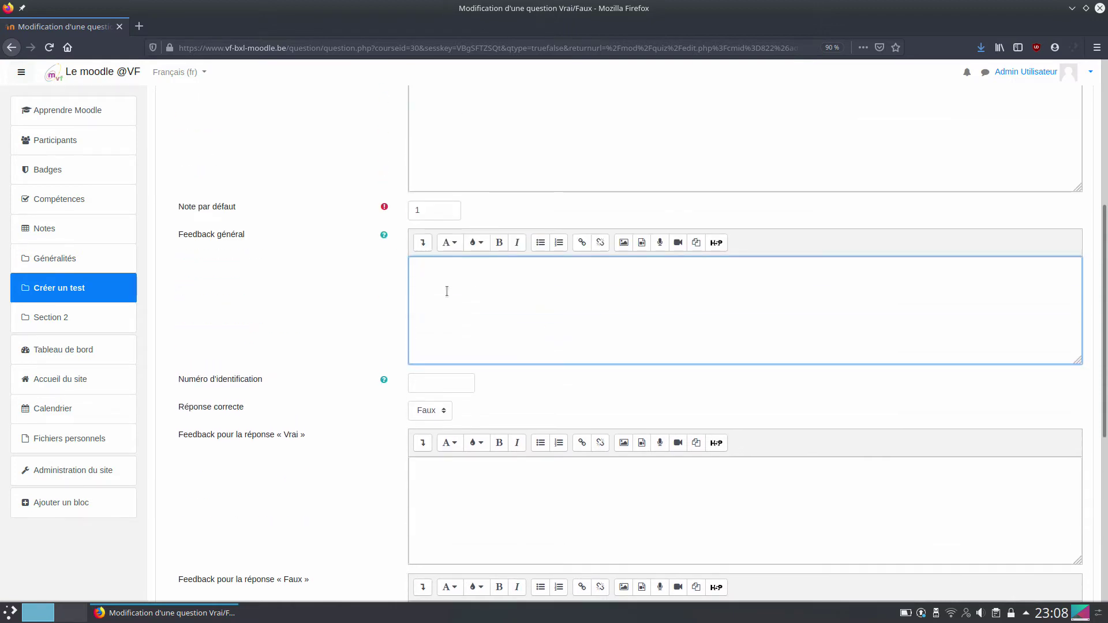
{"action": "type", "text": "Platon est né en 428 av JC."}
Step: Review the Vrai/Faux question's text, default mark, general feedback, correct answer and per-answer feedback fields
{"action": "scroll", "coordinate": [297, 292], "scroll_direction": "down", "scroll_amount": 2}
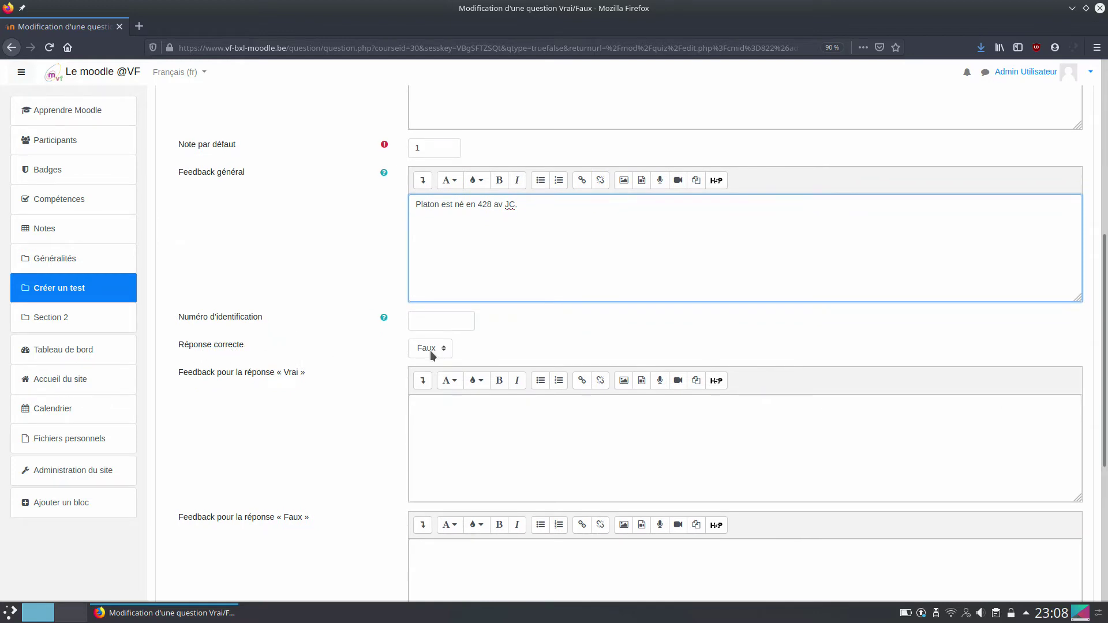
{"action": "scroll", "coordinate": [362, 264], "scroll_direction": "up", "scroll_amount": 1}
{"action": "scroll", "coordinate": [362, 264], "scroll_direction": "up", "scroll_amount": 5}
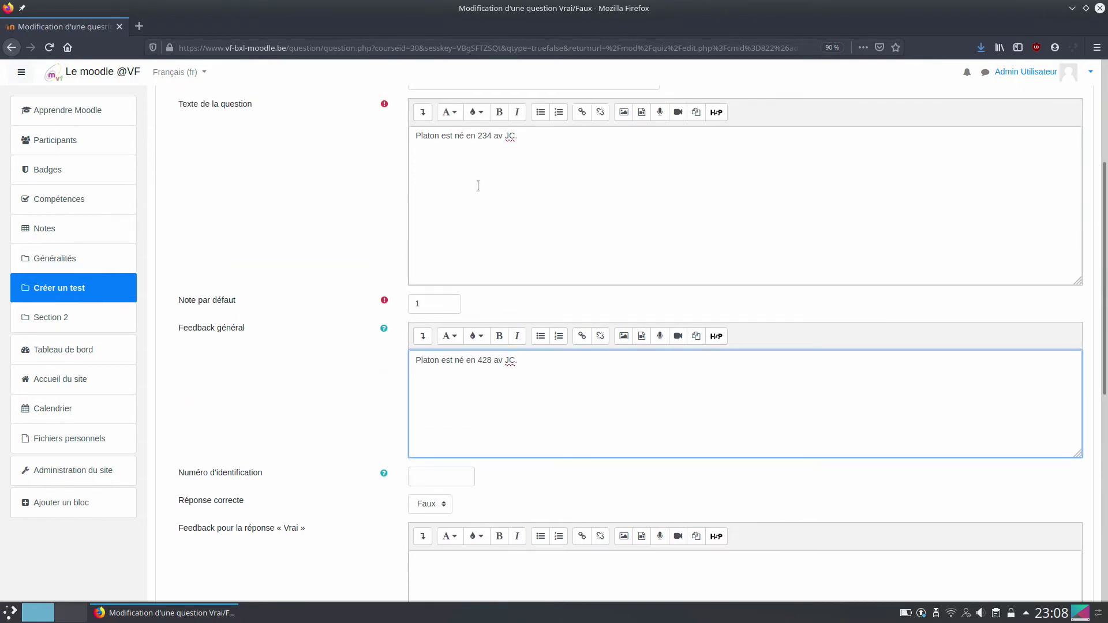
{"action": "scroll", "coordinate": [426, 416], "scroll_direction": "down", "scroll_amount": 4}
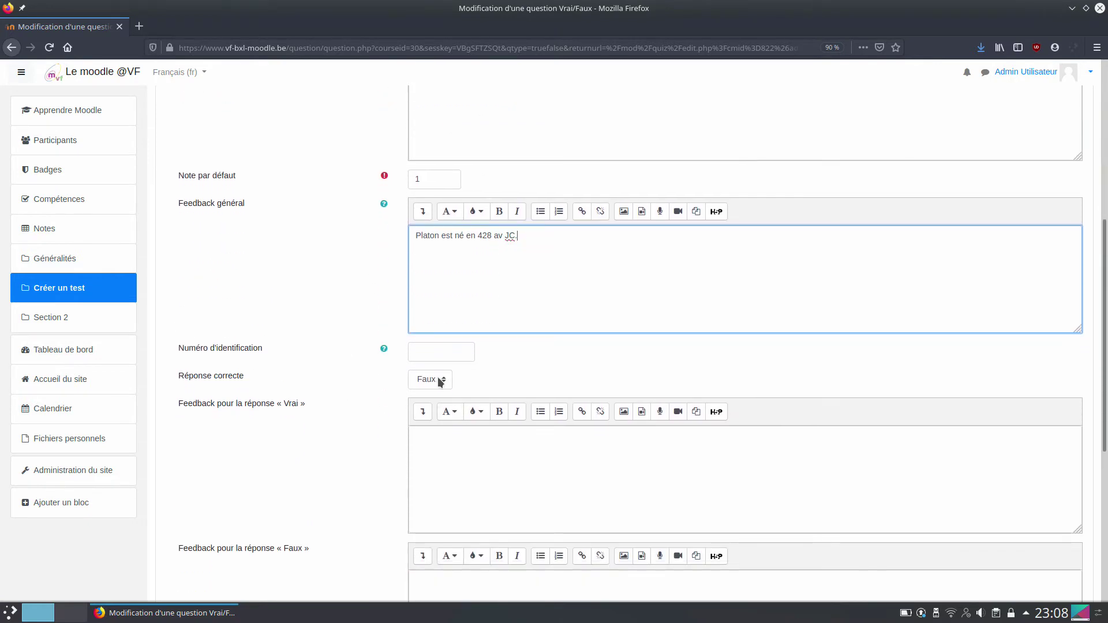
{"action": "scroll", "coordinate": [351, 359], "scroll_direction": "down", "scroll_amount": 5}
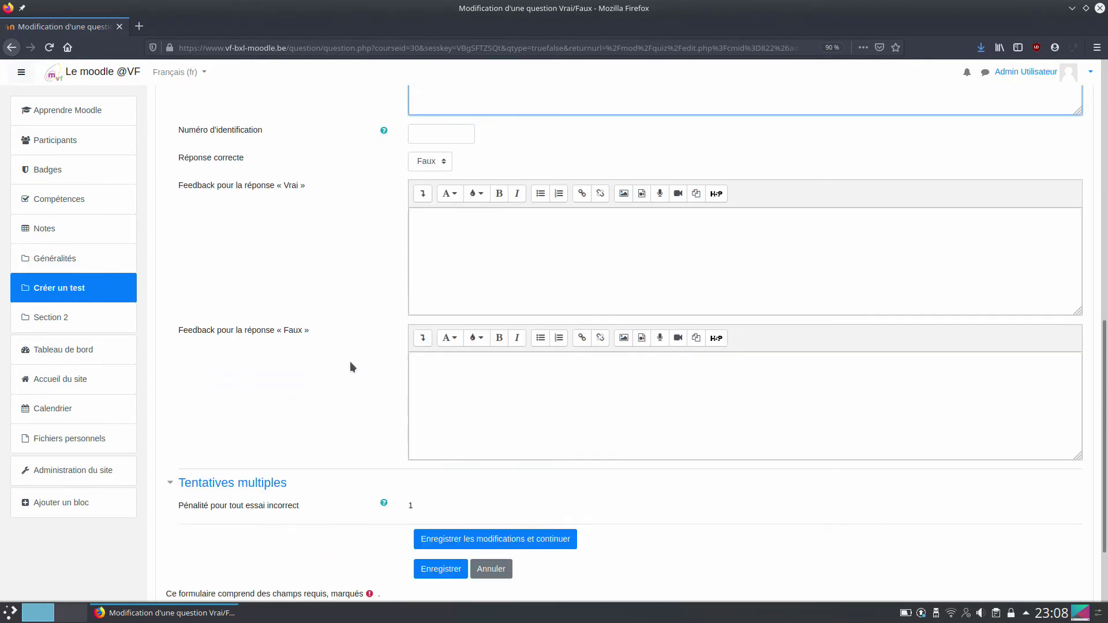
{"action": "scroll", "coordinate": [330, 390], "scroll_direction": "up", "scroll_amount": 3}
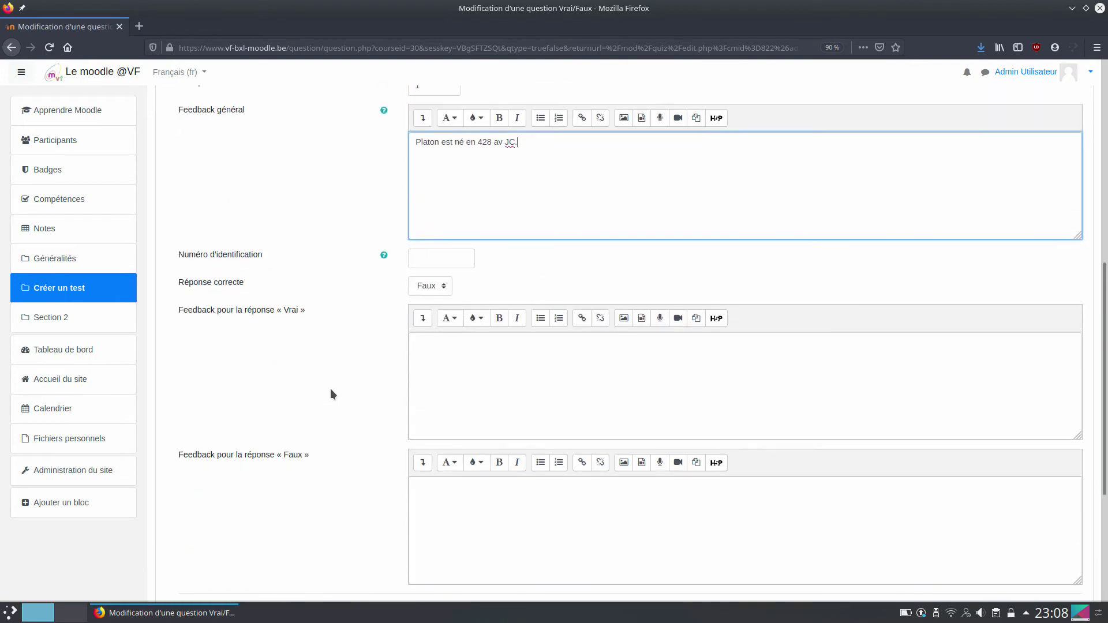
{"action": "scroll", "coordinate": [373, 344], "scroll_direction": "up", "scroll_amount": 3}
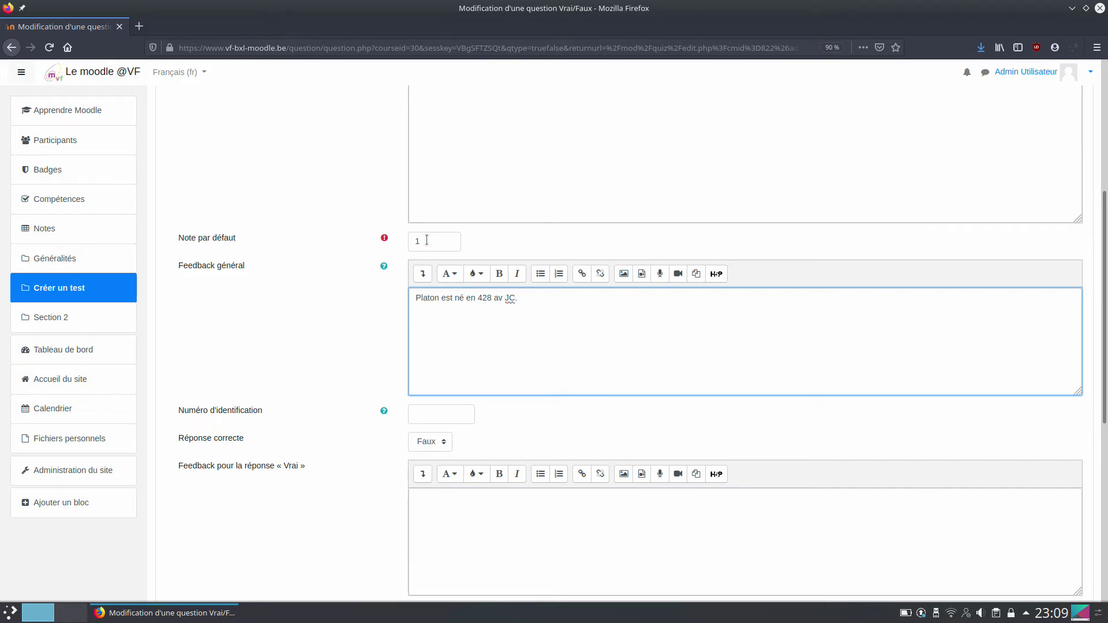
{"action": "scroll", "coordinate": [360, 285], "scroll_direction": "up", "scroll_amount": 3}
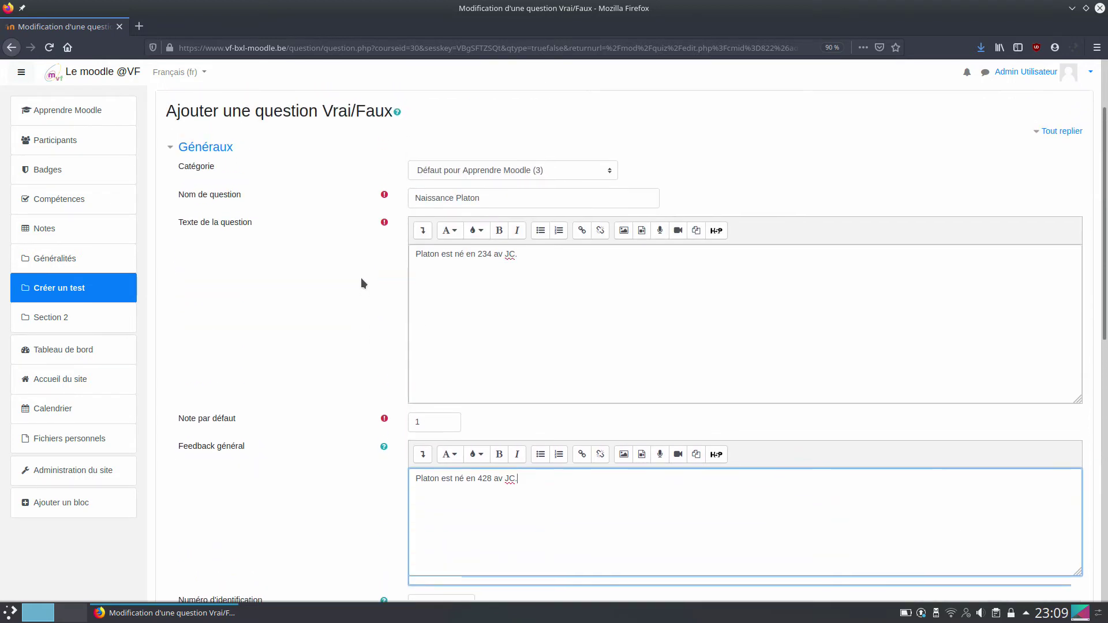
{"action": "scroll", "coordinate": [362, 278], "scroll_direction": "up", "scroll_amount": 1}
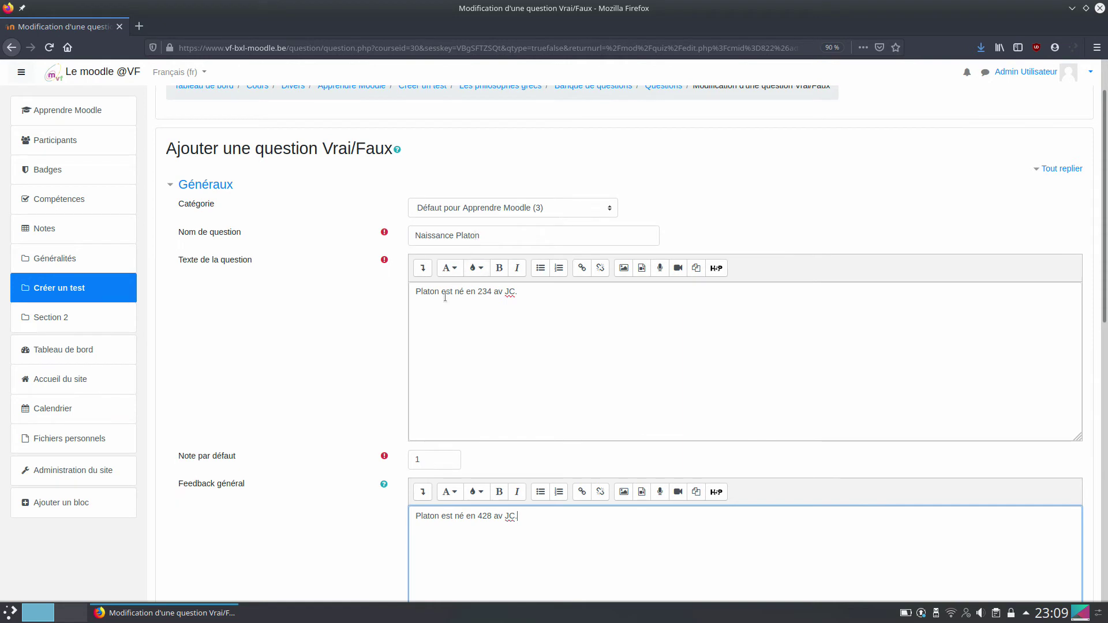
{"action": "scroll", "coordinate": [326, 345], "scroll_direction": "down", "scroll_amount": 1}
{"action": "scroll", "coordinate": [326, 347], "scroll_direction": "down", "scroll_amount": 3}
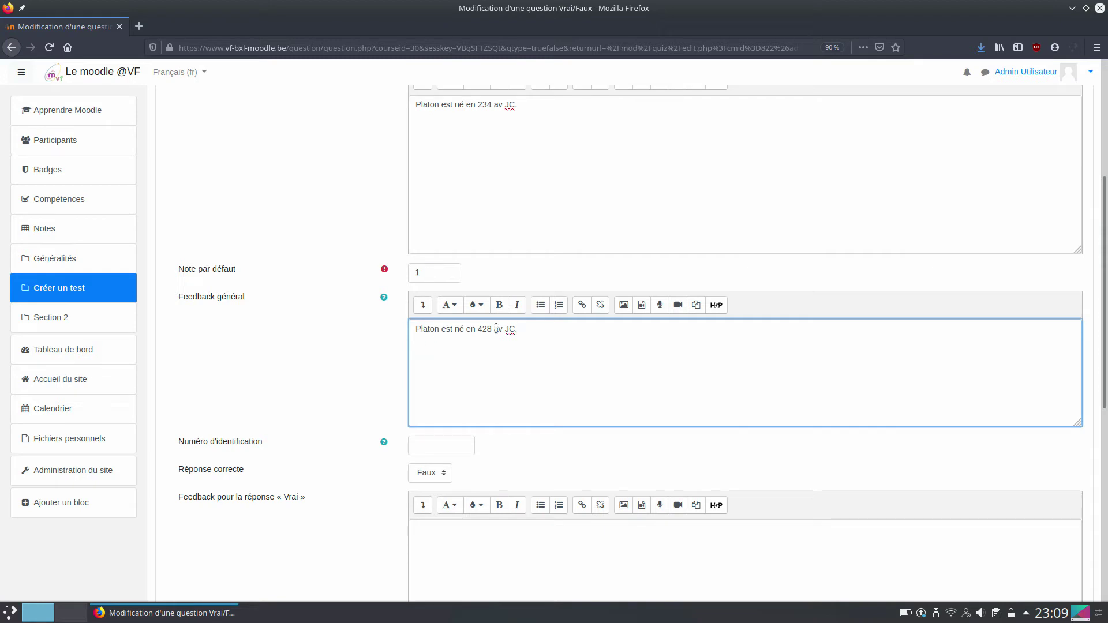
Step: Keep Faux as the correct answer and save the "Naissance Platon" question to the test
{"action": "scroll", "coordinate": [292, 396], "scroll_direction": "down", "scroll_amount": 4}
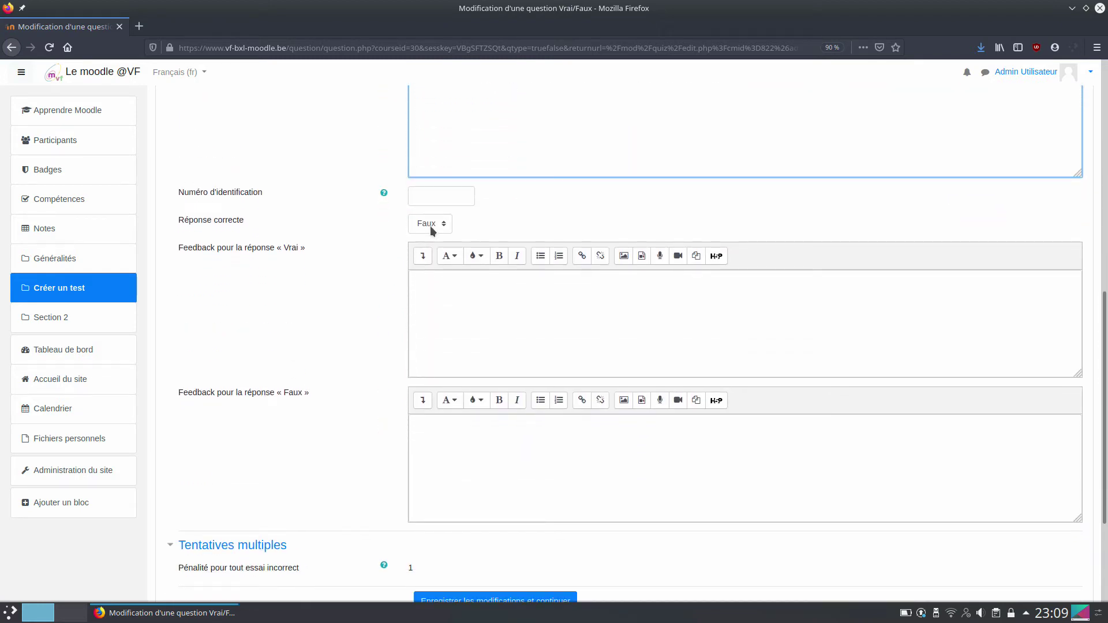
{"action": "scroll", "coordinate": [313, 314], "scroll_direction": "down", "scroll_amount": 3}
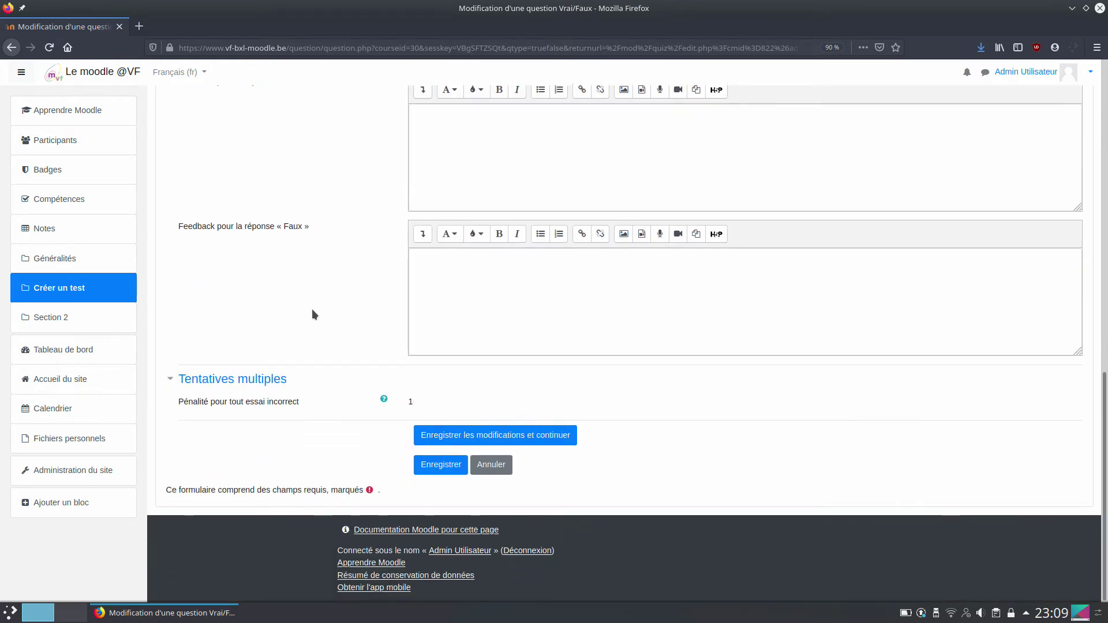
{"action": "left_click", "coordinate": [453, 469]}
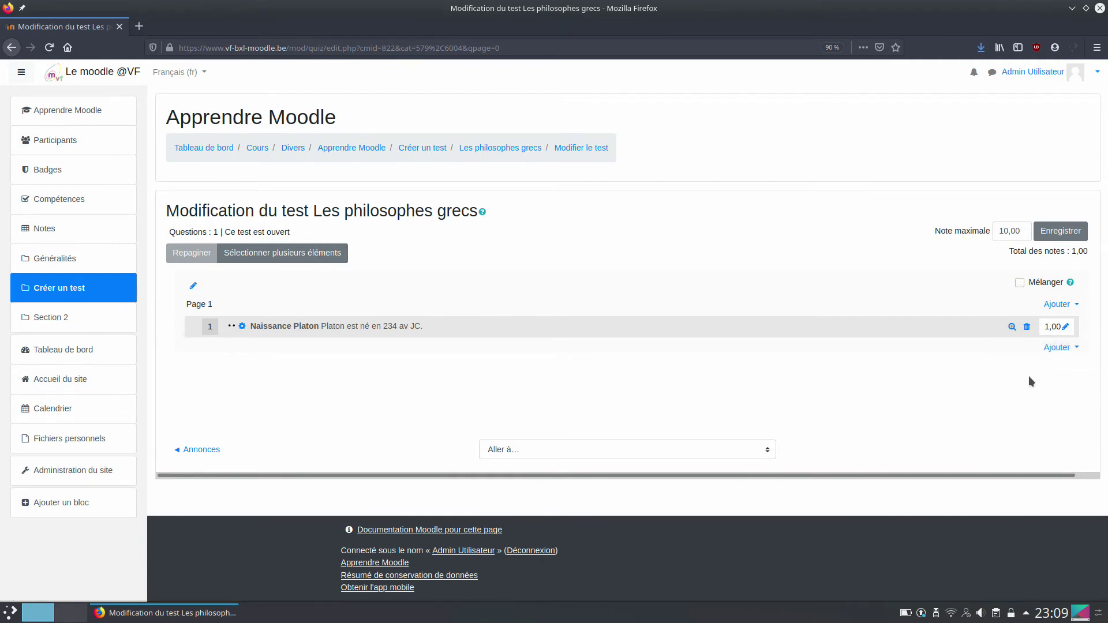
Step: Add a new Appariement question to the end of page 1 of the test
{"action": "left_click", "coordinate": [1064, 349]}
{"action": "left_click", "coordinate": [966, 370]}
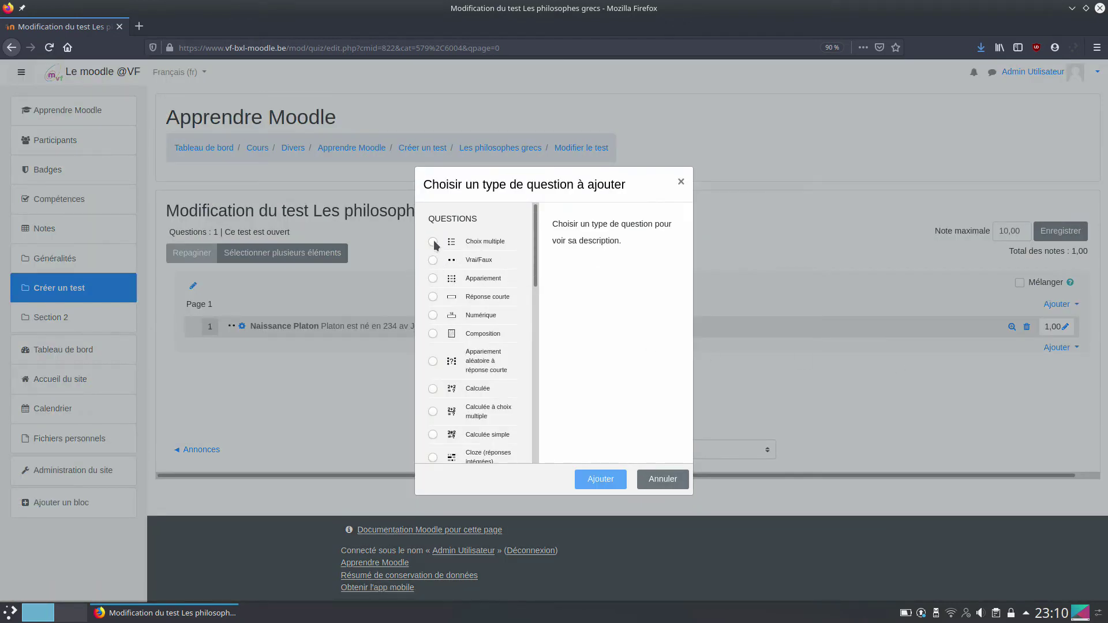
{"action": "left_click", "coordinate": [433, 278]}
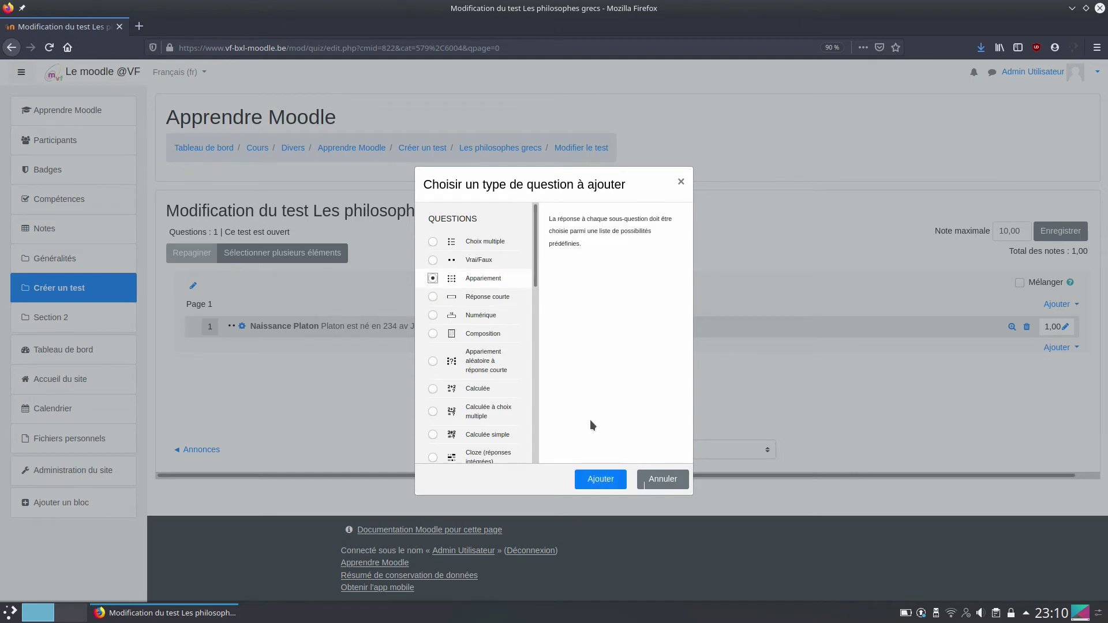
{"action": "left_click", "coordinate": [580, 484]}
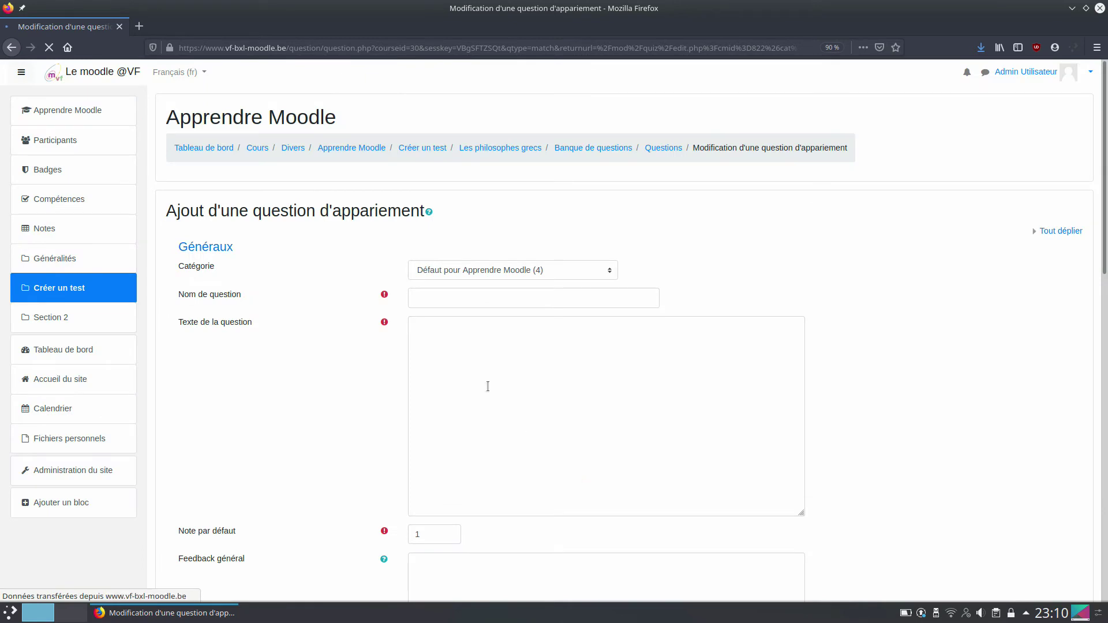
Step: Name the matching question "Reconnaitre images" and enter "Associe chaque image à son propriétaire." as its question text
{"action": "left_click", "coordinate": [438, 298]}
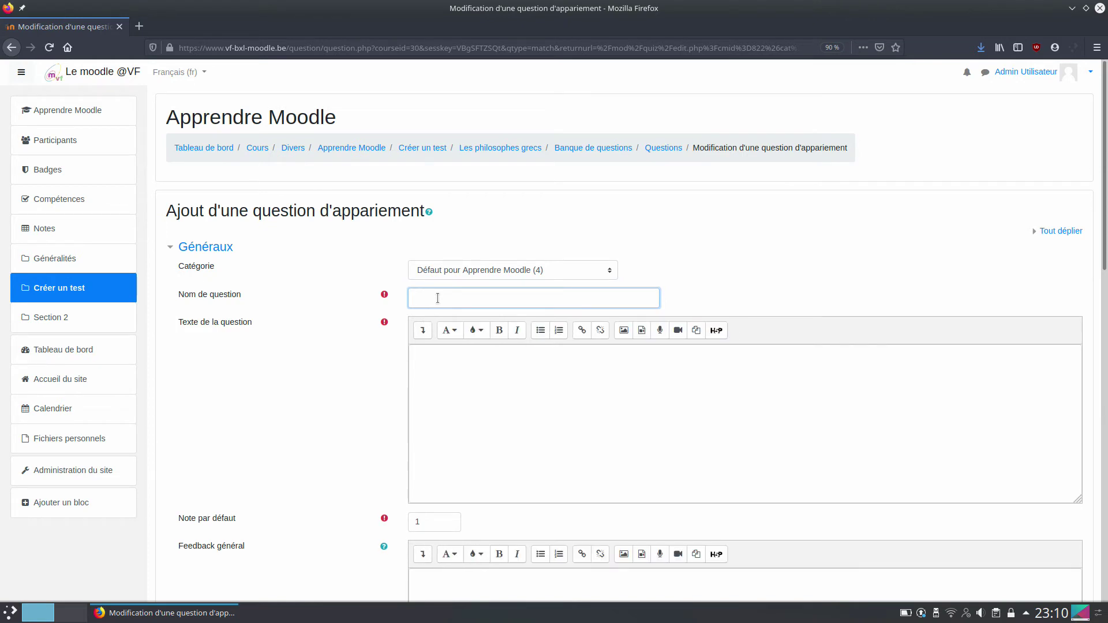
{"action": "type", "text": "Recorn"}
{"action": "type", "text": "aitre images"}
{"action": "left_click", "coordinate": [456, 359]}
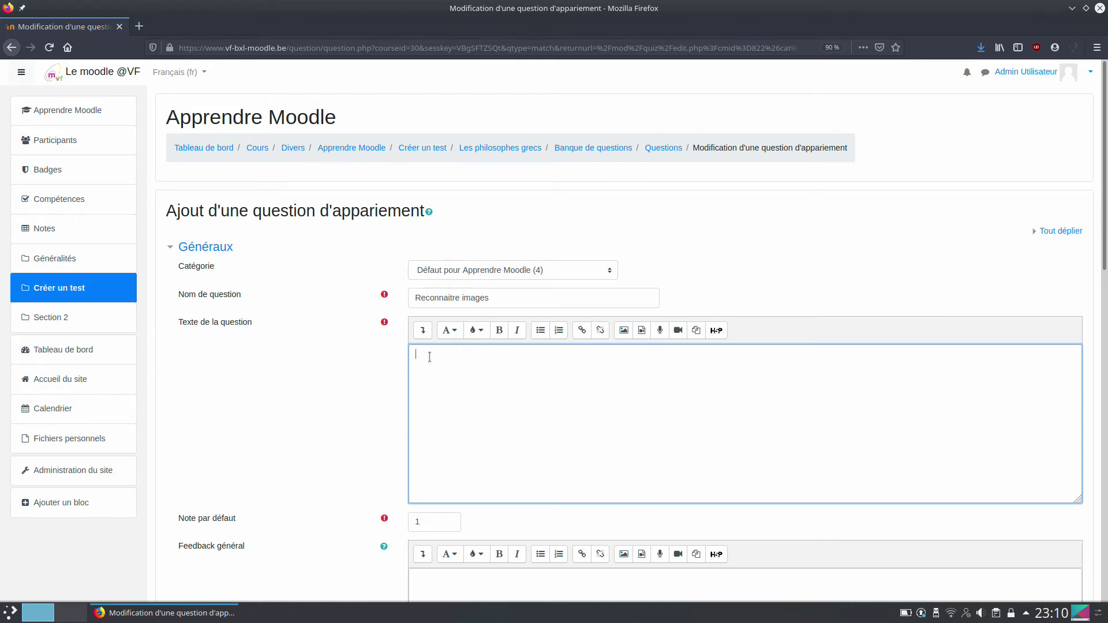
{"action": "type", "text": "Associe chaque image à son propriétaire"}
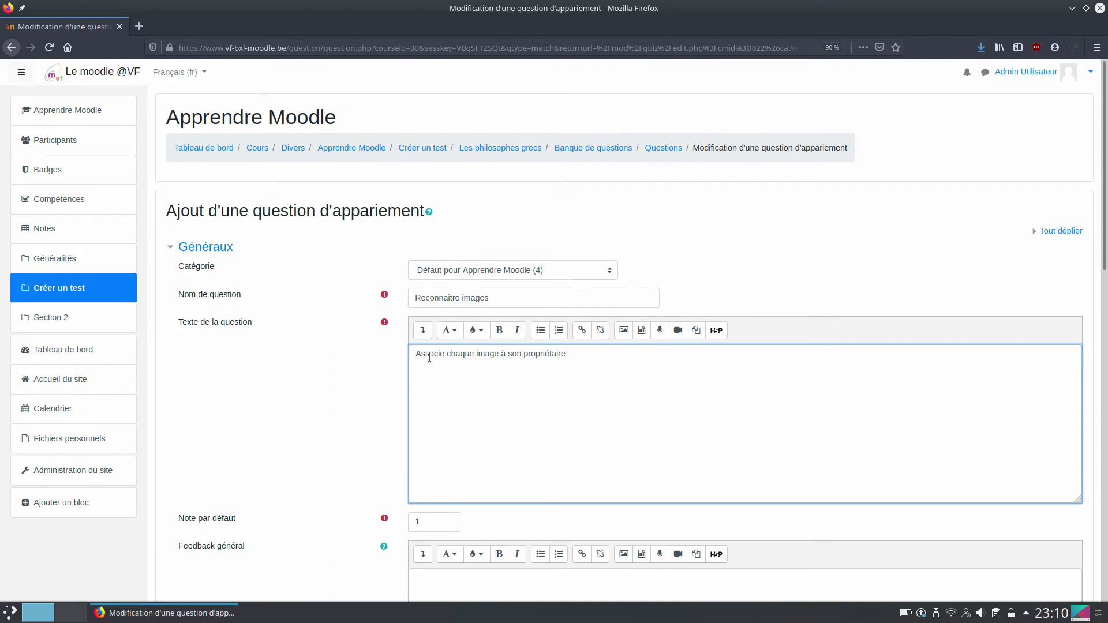
{"action": "type", "text": "."}
Step: Review the matching question's default mark, general feedback, Mélanger option and the question and answer pairs under Réponses
{"action": "scroll", "coordinate": [358, 340], "scroll_direction": "down", "scroll_amount": 4}
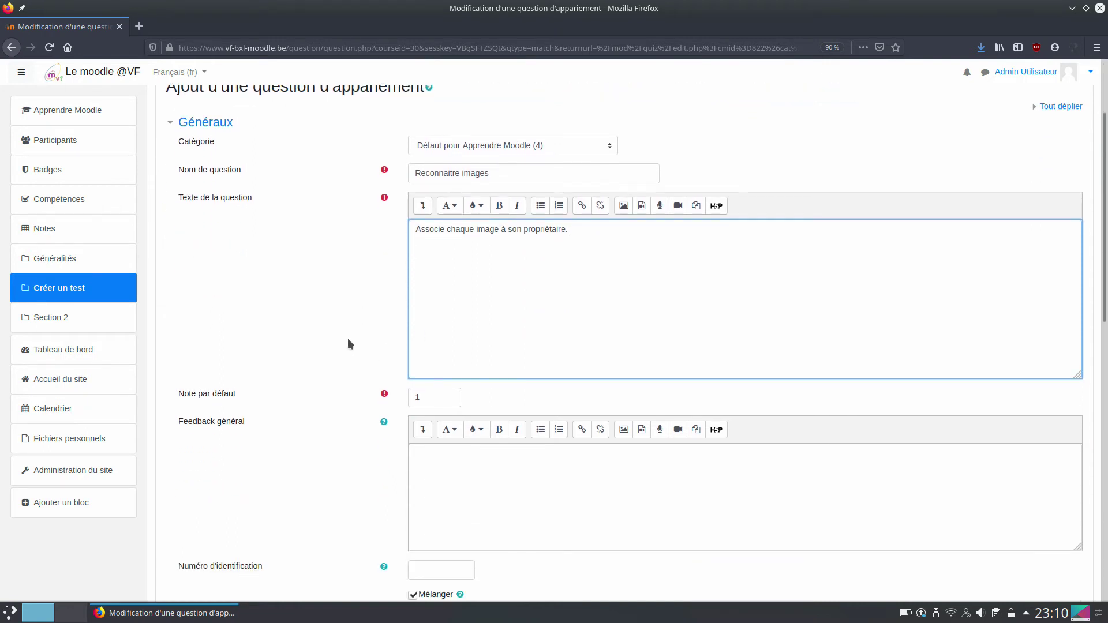
{"action": "left_click", "coordinate": [475, 370]}
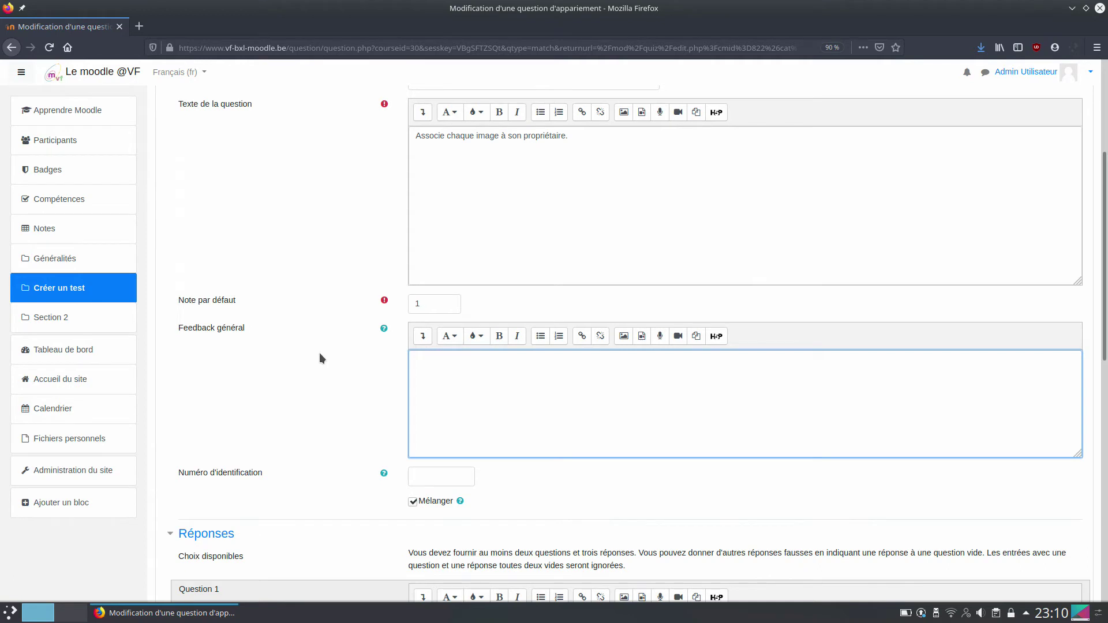
{"action": "scroll", "coordinate": [340, 351], "scroll_direction": "down", "scroll_amount": 1}
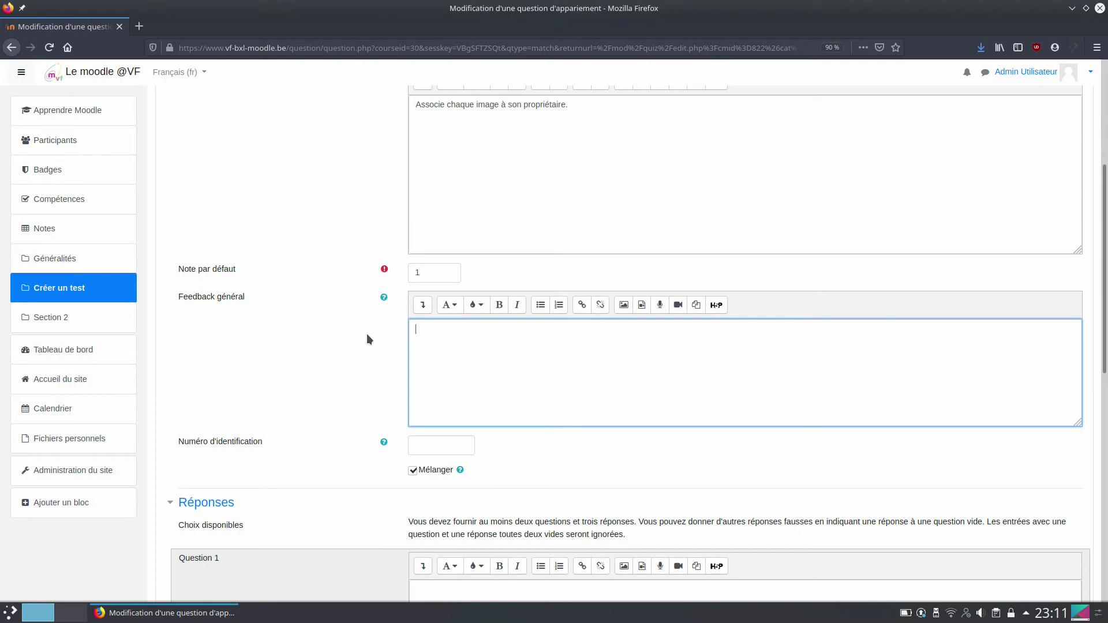
{"action": "scroll", "coordinate": [361, 327], "scroll_direction": "down", "scroll_amount": 2}
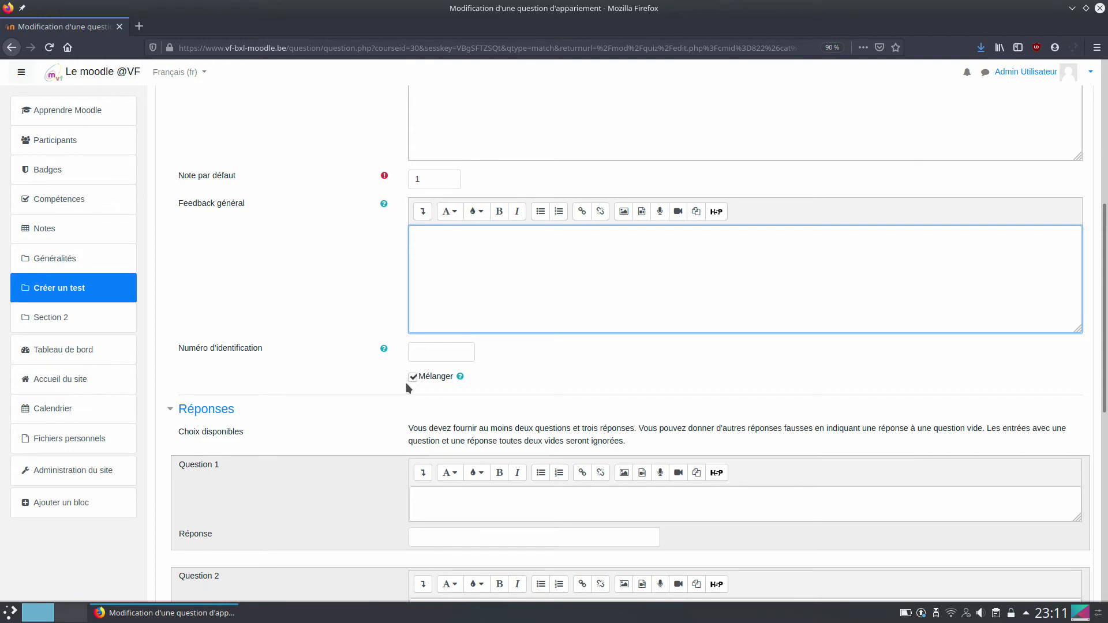
{"action": "scroll", "coordinate": [310, 360], "scroll_direction": "down", "scroll_amount": 1}
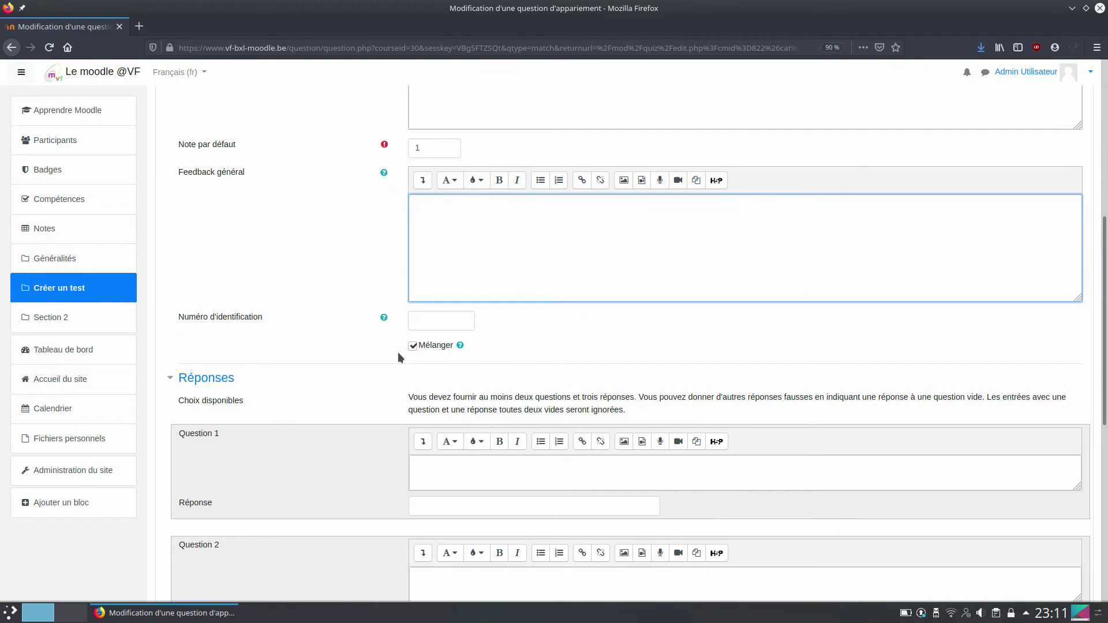
{"action": "scroll", "coordinate": [285, 340], "scroll_direction": "down", "scroll_amount": 3}
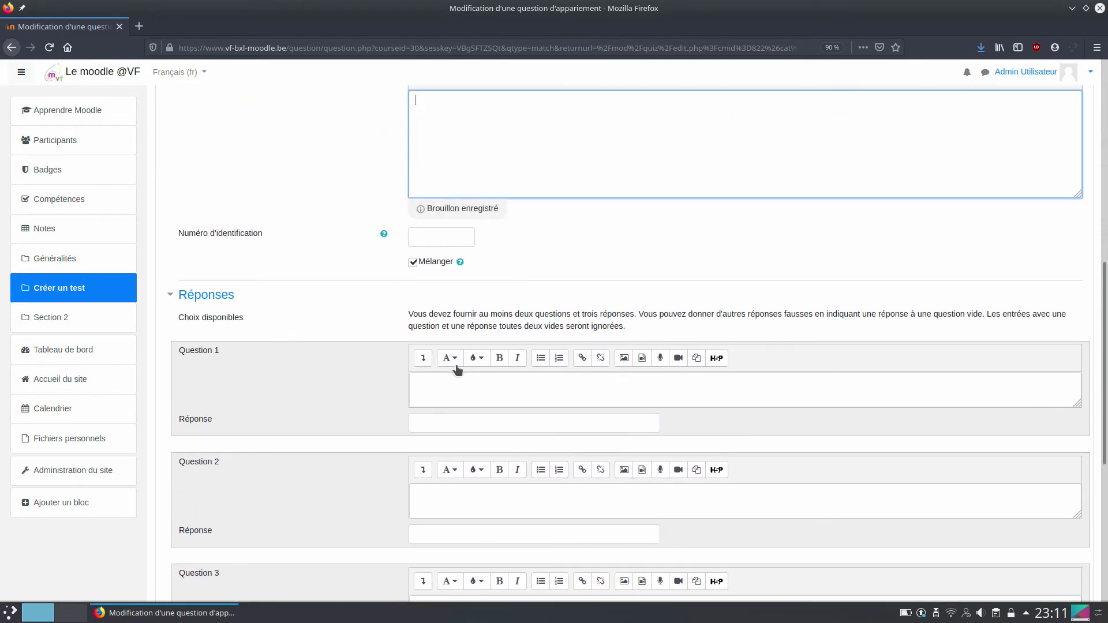
{"action": "left_click", "coordinate": [430, 384]}
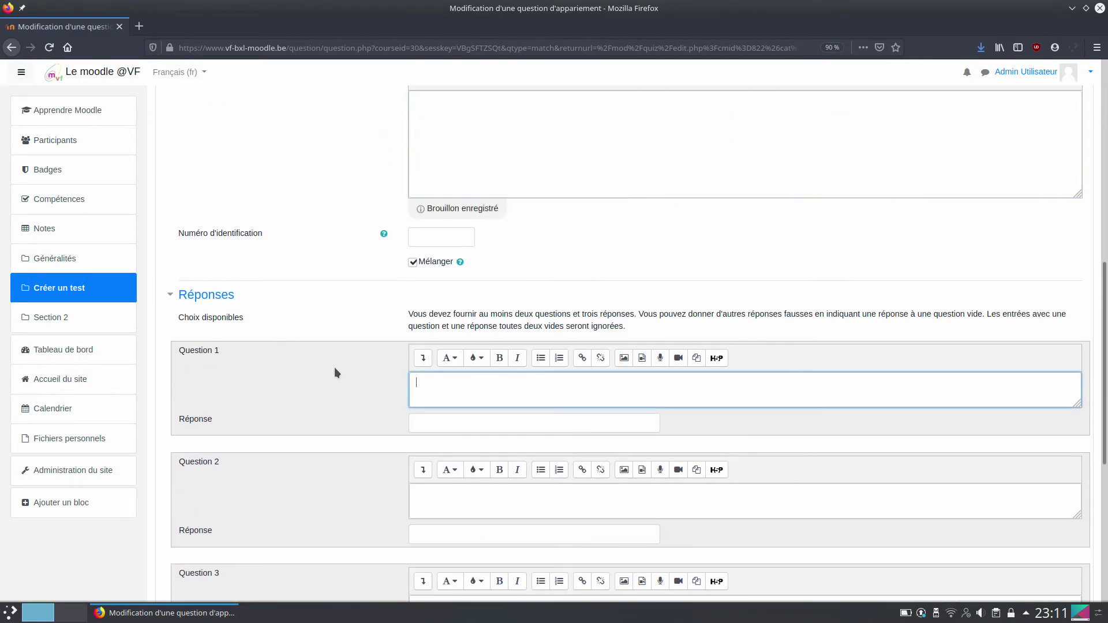
{"action": "scroll", "coordinate": [330, 369], "scroll_direction": "down", "scroll_amount": 4}
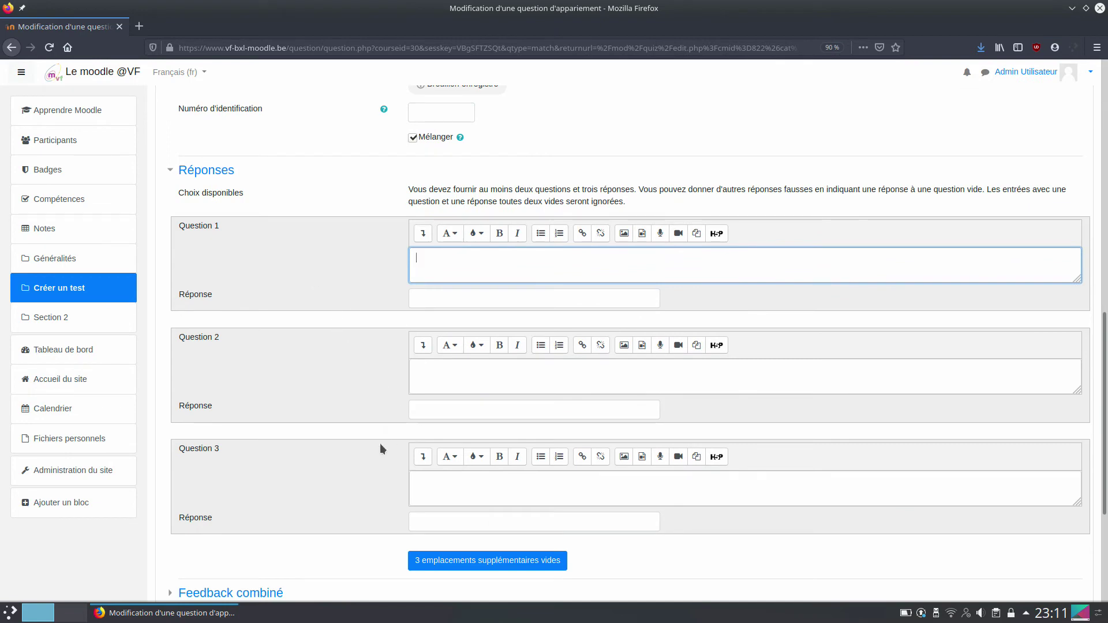
{"action": "scroll", "coordinate": [351, 420], "scroll_direction": "up", "scroll_amount": 18}
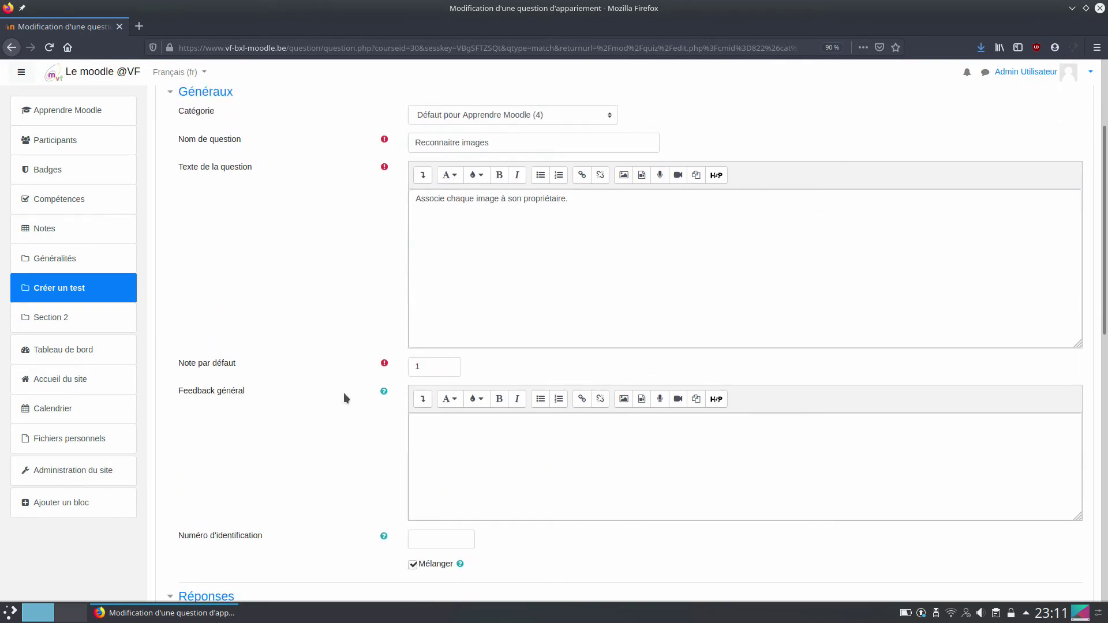
{"action": "scroll", "coordinate": [346, 388], "scroll_direction": "down", "scroll_amount": 20}
{"action": "scroll", "coordinate": [349, 385], "scroll_direction": "up", "scroll_amount": 4}
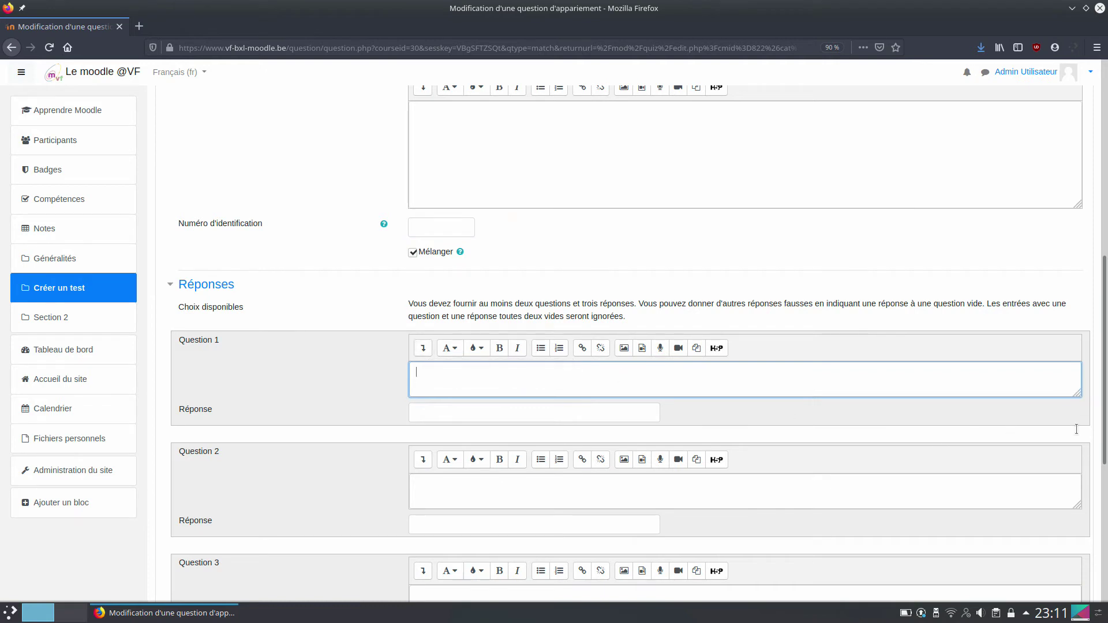
Step: Enlarge the Question 1 text box and display the full set of formatting tools in its editor
{"action": "left_click_drag", "start_coordinate": [1077, 393], "coordinate": [1072, 516]}
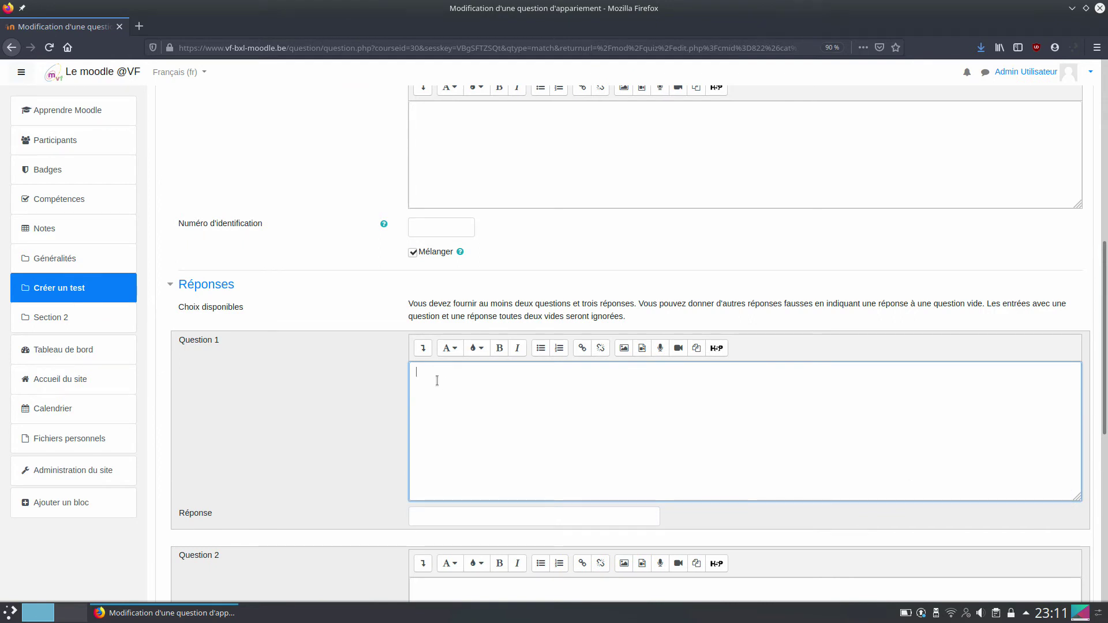
{"action": "left_click", "coordinate": [451, 352]}
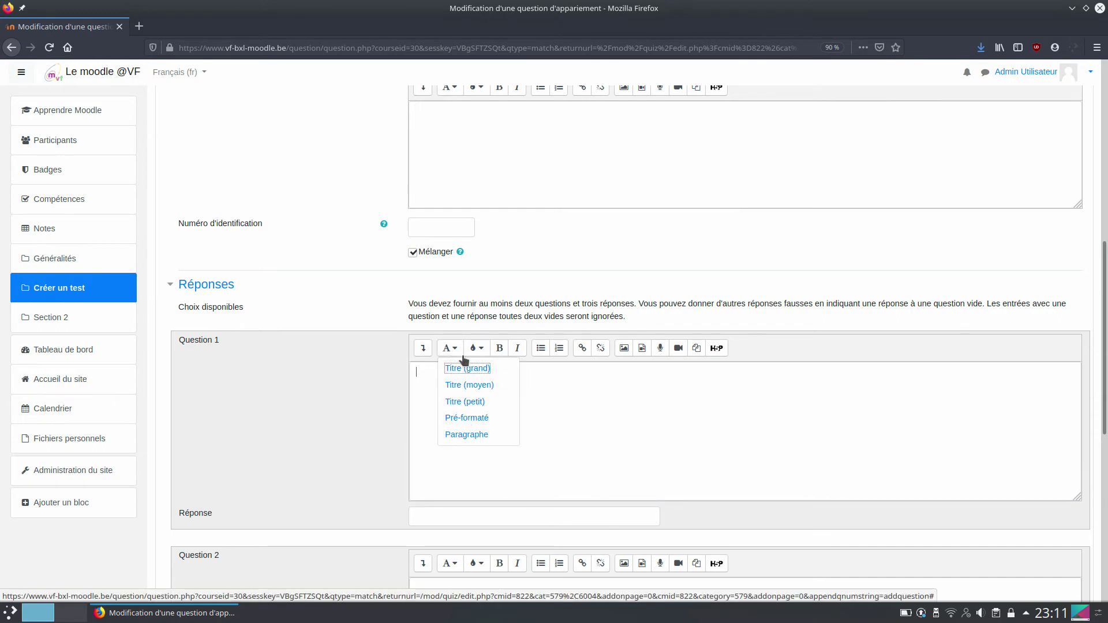
{"action": "left_click", "coordinate": [556, 413]}
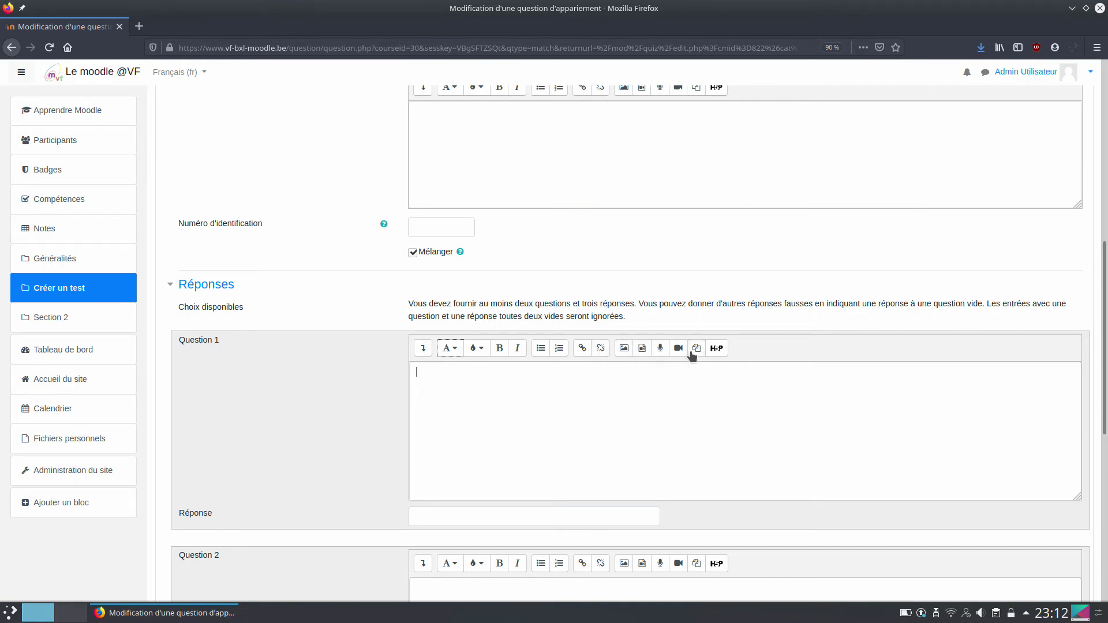
{"action": "left_click", "coordinate": [423, 350]}
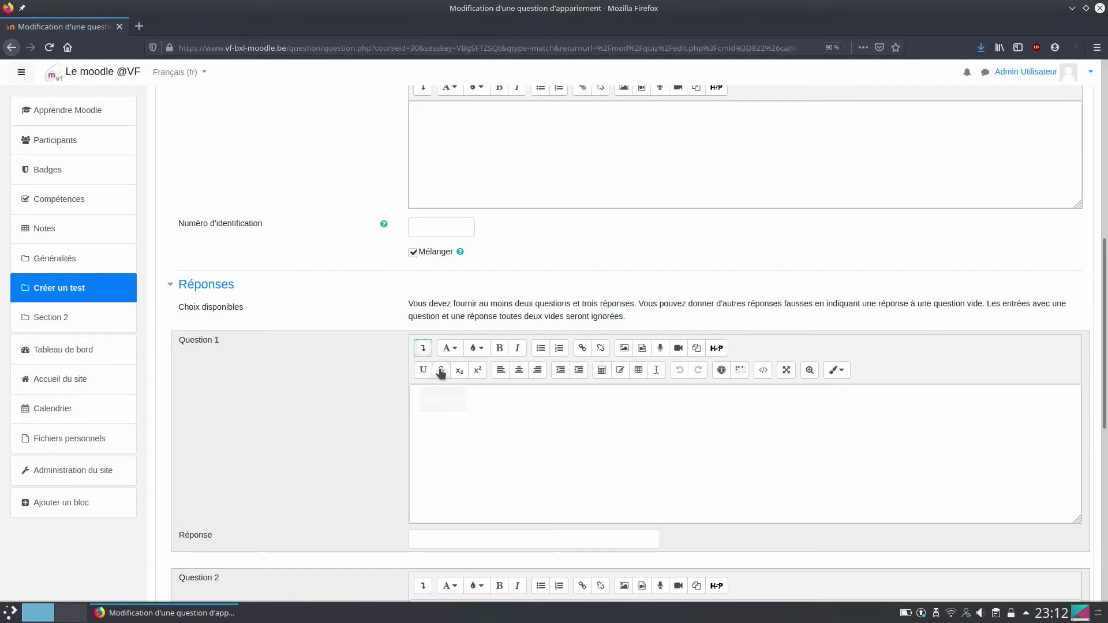
{"action": "left_click", "coordinate": [502, 371]}
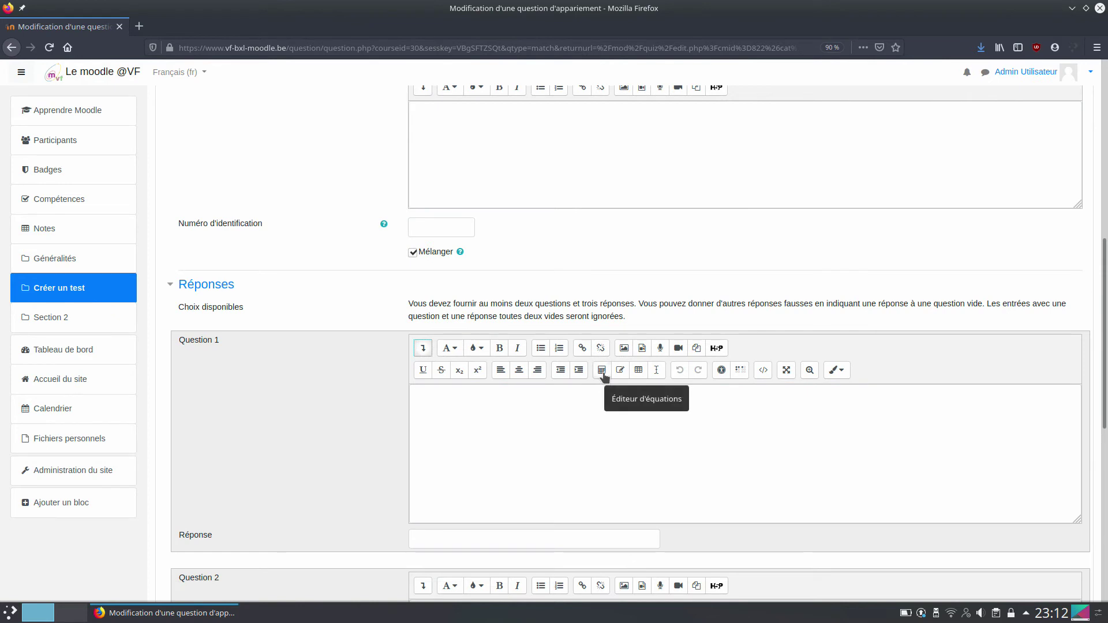
Step: Examine the equation editor and the full-screen editing mode available for Question 1's text
{"action": "left_click", "coordinate": [602, 371]}
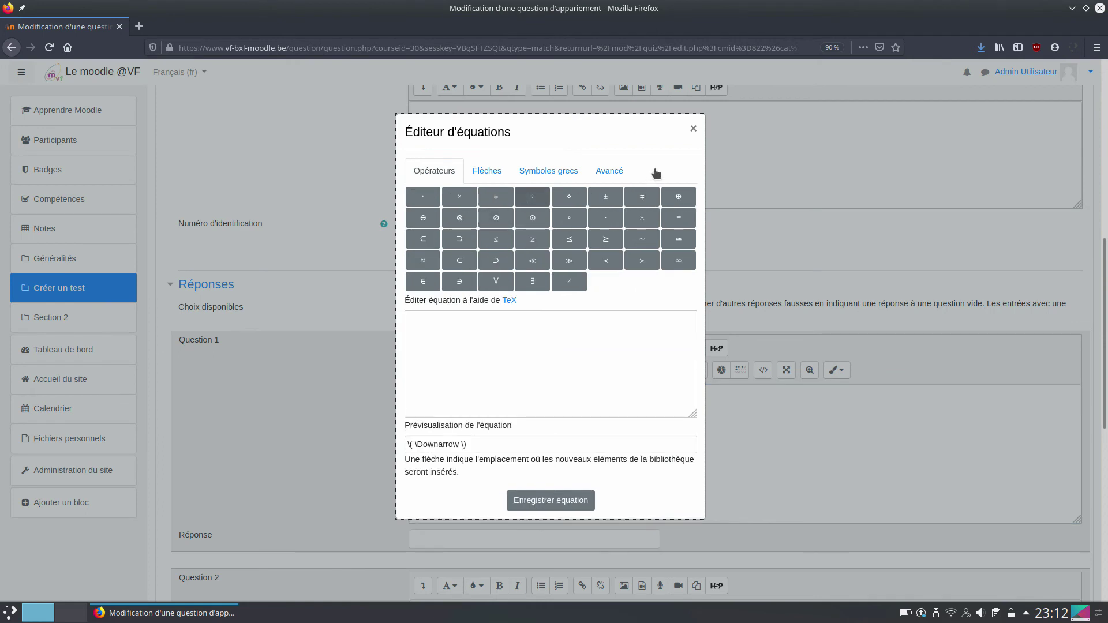
{"action": "left_click", "coordinate": [693, 130]}
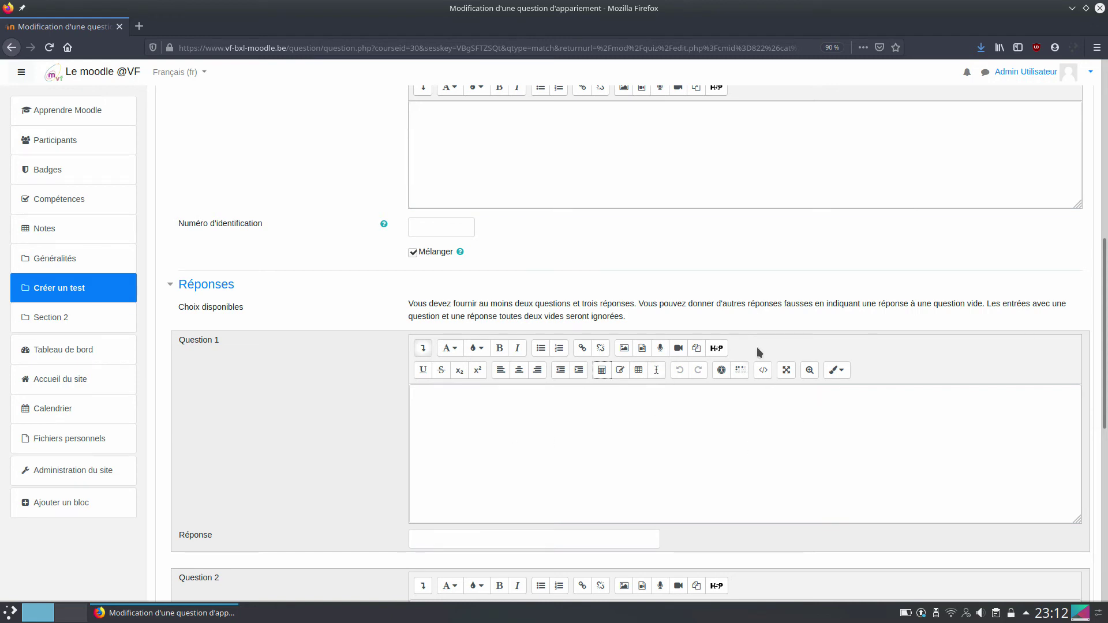
{"action": "left_click", "coordinate": [787, 371]}
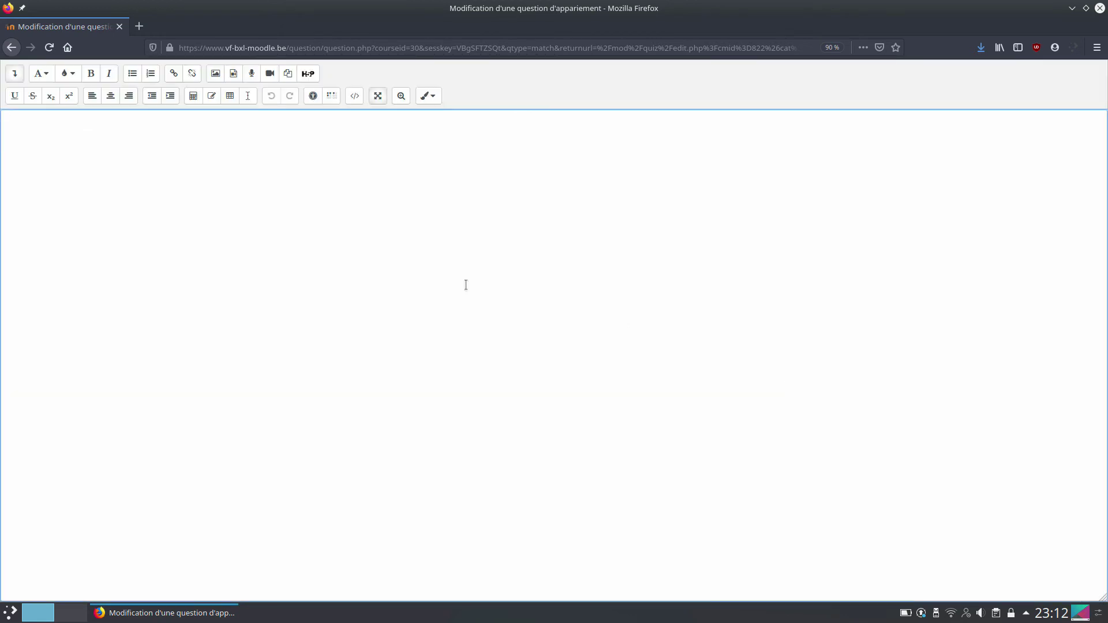
{"action": "left_click", "coordinate": [377, 96]}
Step: Start inserting an image into Question 1 and browse the repositories to the Wikimedia source
{"action": "left_click", "coordinate": [449, 339]}
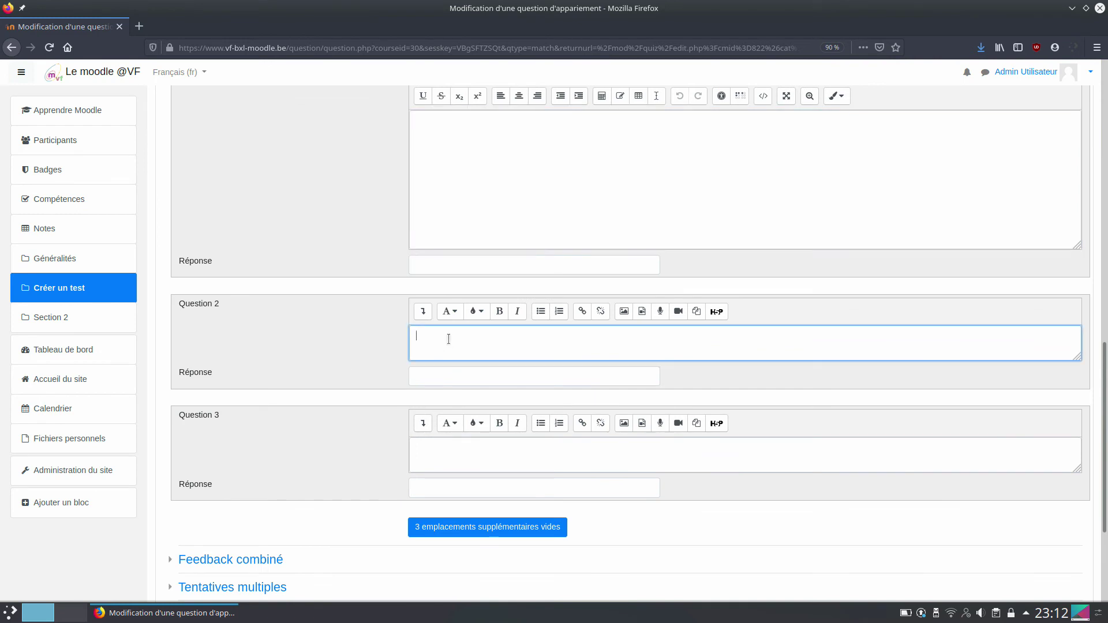
{"action": "scroll", "coordinate": [462, 368], "scroll_direction": "up", "scroll_amount": 3}
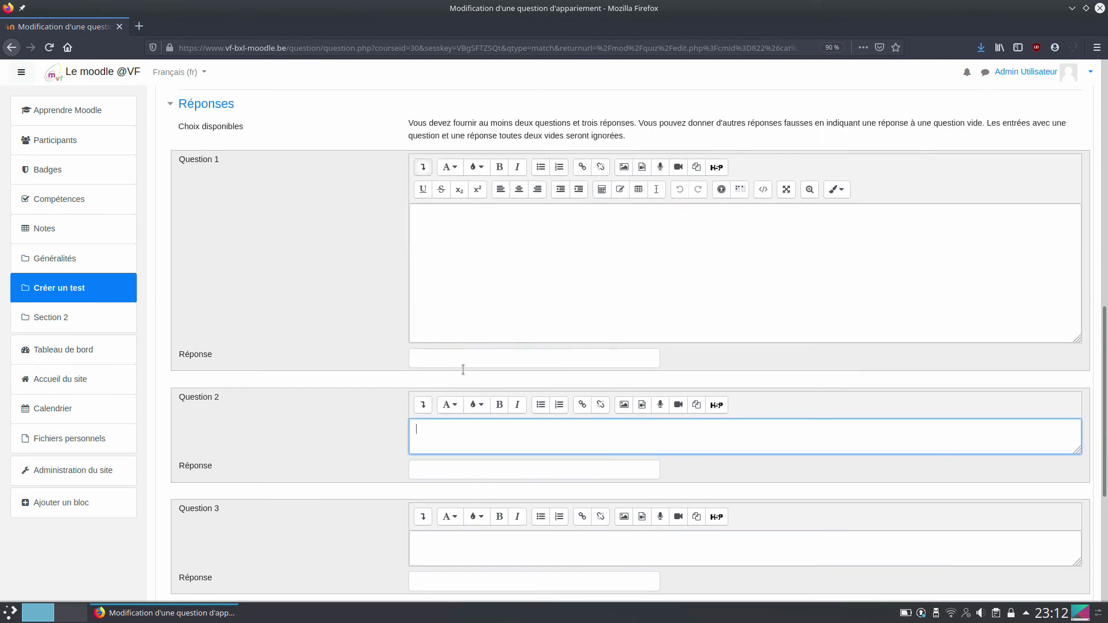
{"action": "left_click", "coordinate": [450, 240]}
{"action": "scroll", "coordinate": [506, 314], "scroll_direction": "up", "scroll_amount": 3}
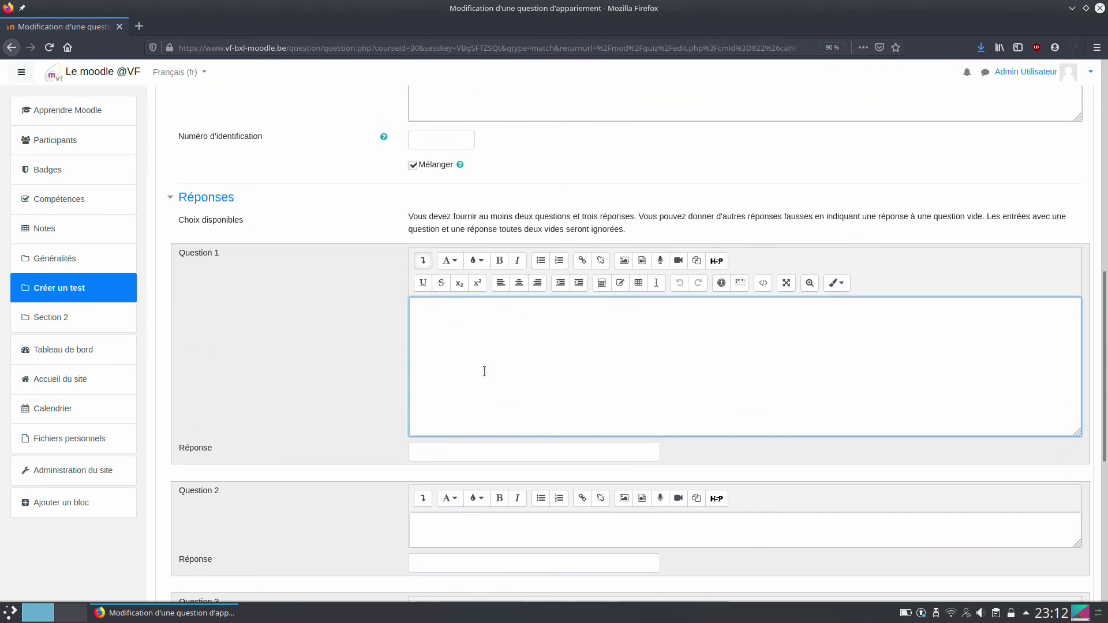
{"action": "left_click", "coordinate": [624, 263]}
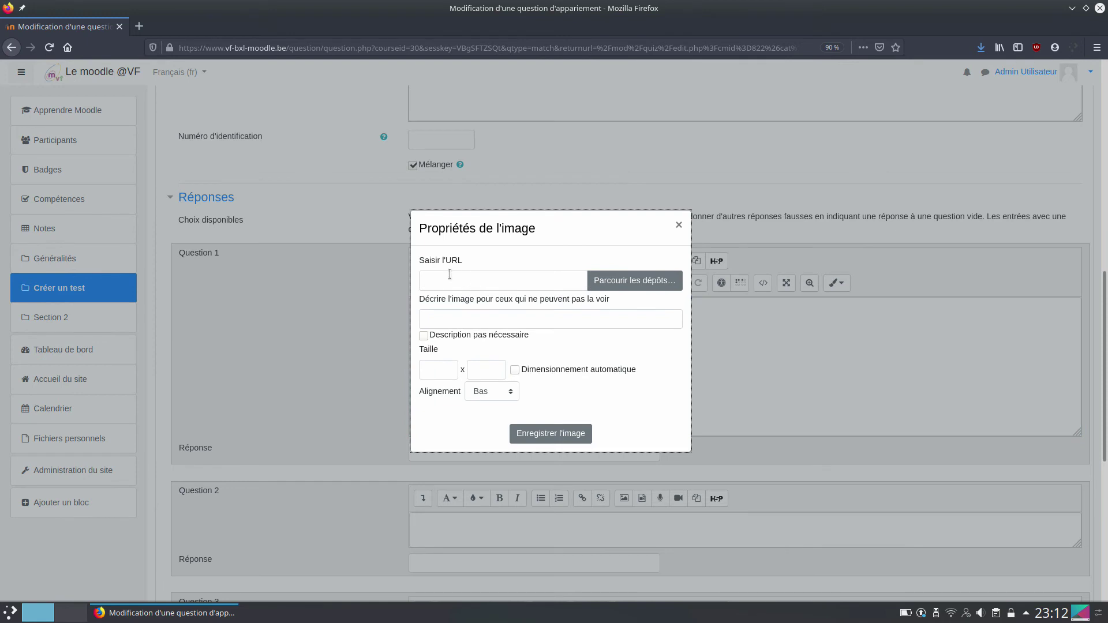
{"action": "left_click", "coordinate": [440, 278]}
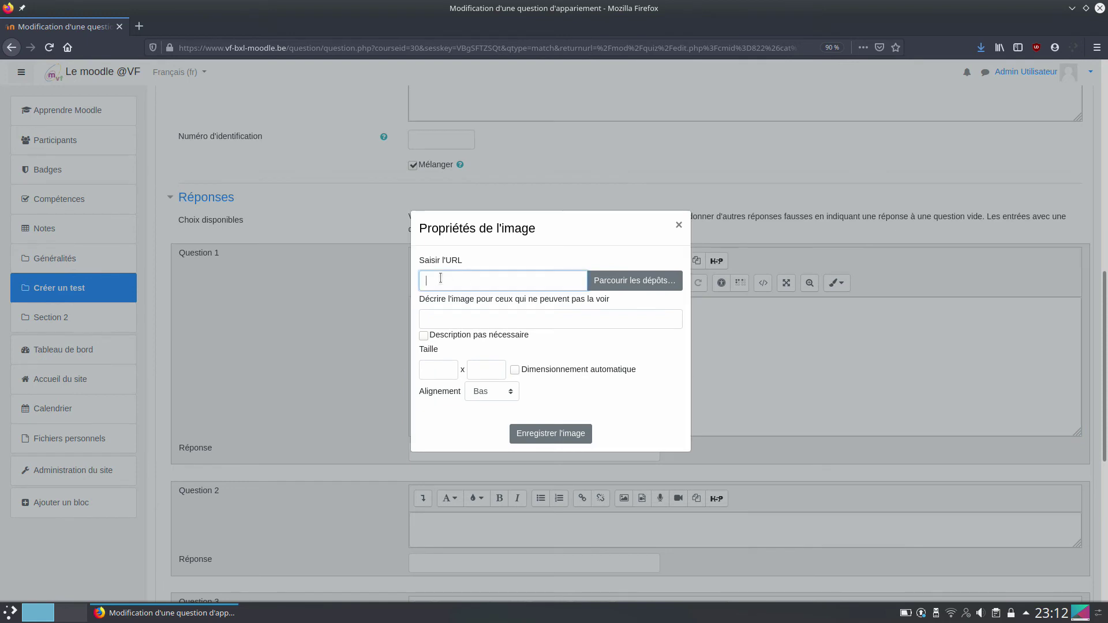
{"action": "left_click", "coordinate": [606, 281]}
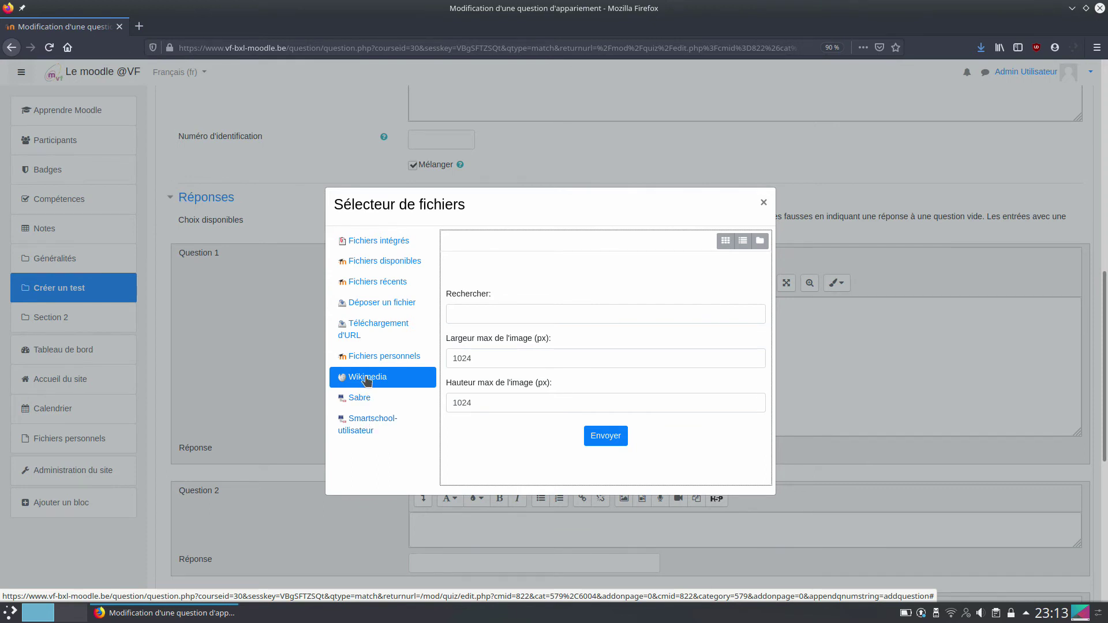
Step: Search Wikimedia for "Platon" and select a copy of "Head Platon Glyptothek Munich 548.jpg" as Question 1's image
{"action": "left_click", "coordinate": [479, 312]}
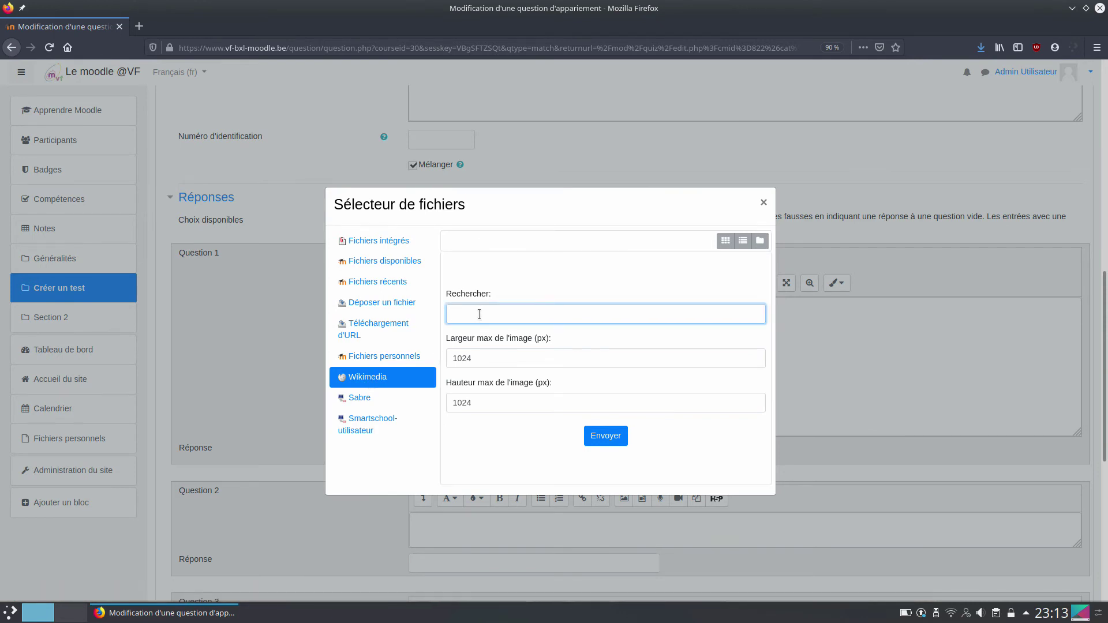
{"action": "type", "text": "Platon"}
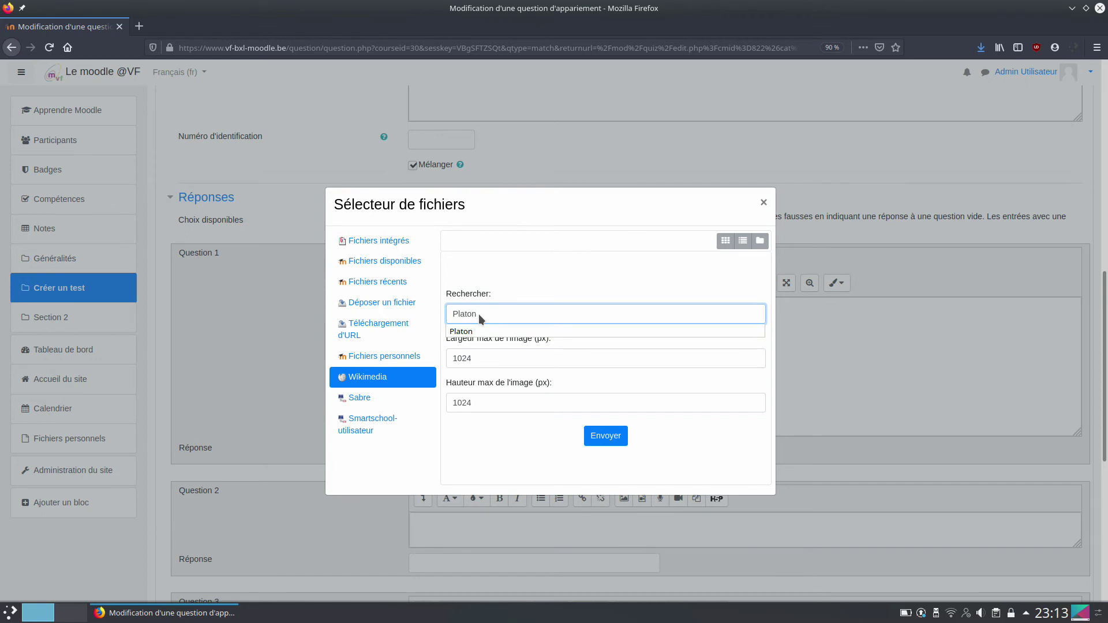
{"action": "key", "text": "Return"}
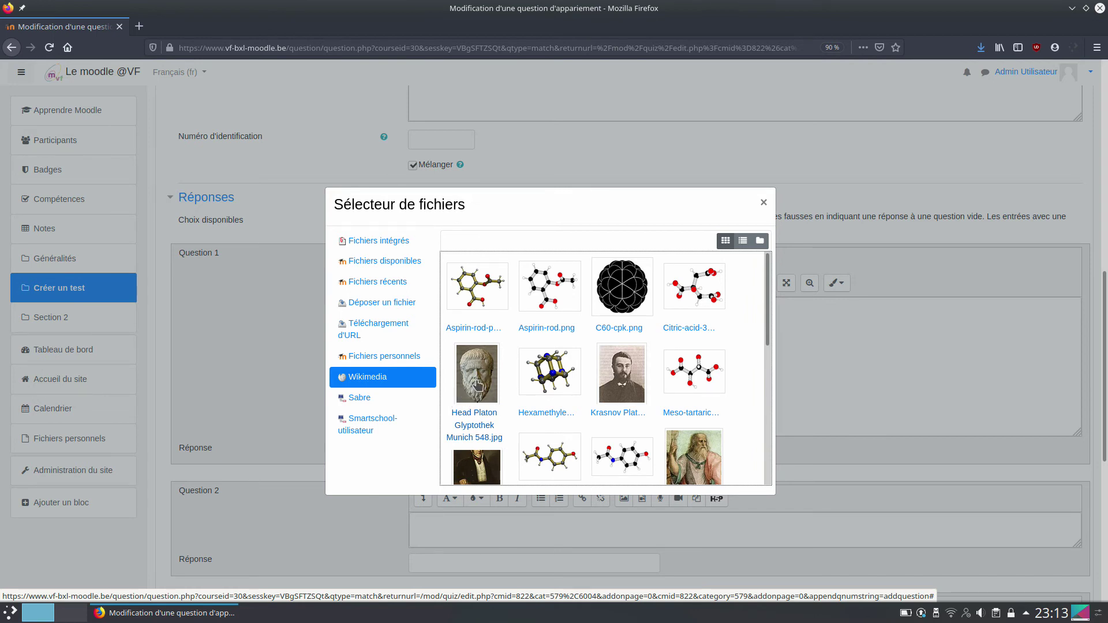
{"action": "left_click", "coordinate": [477, 386]}
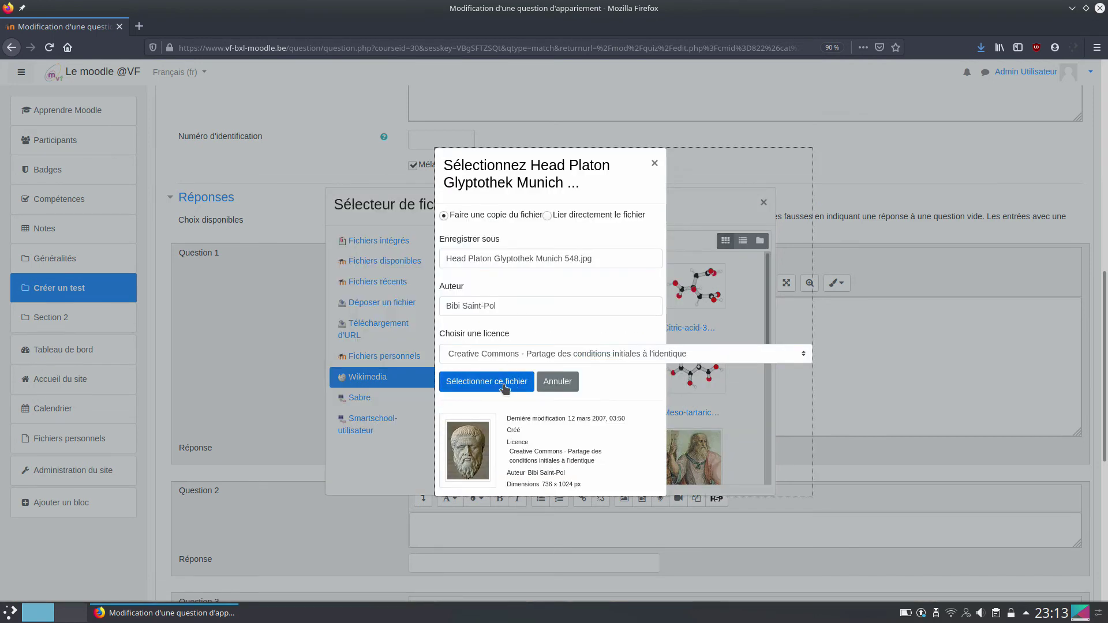
{"action": "left_click", "coordinate": [503, 385]}
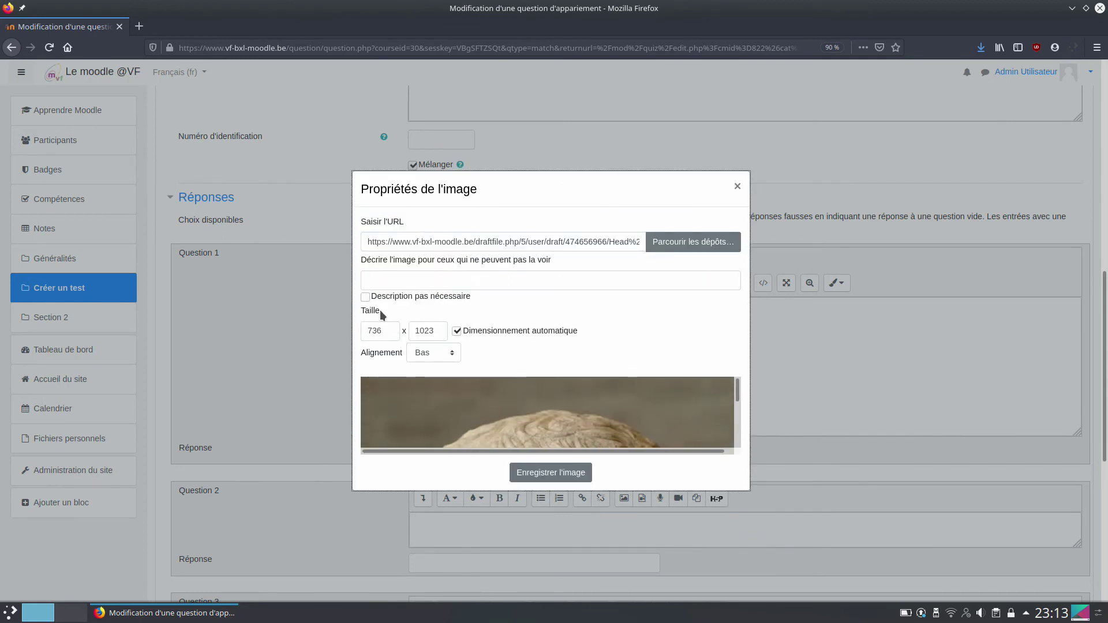
Step: Insert Question 1's image 200 pixels wide with its description marked unnecessary, and enter "Platon" as the answer
{"action": "double_click", "coordinate": [379, 331]}
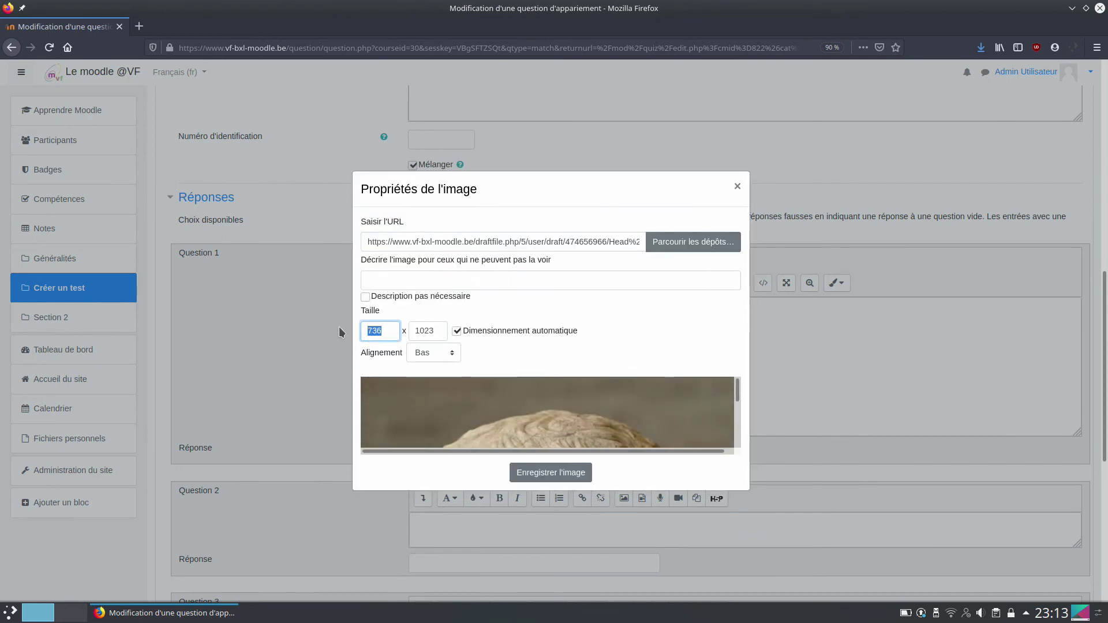
{"action": "type", "text": "200"}
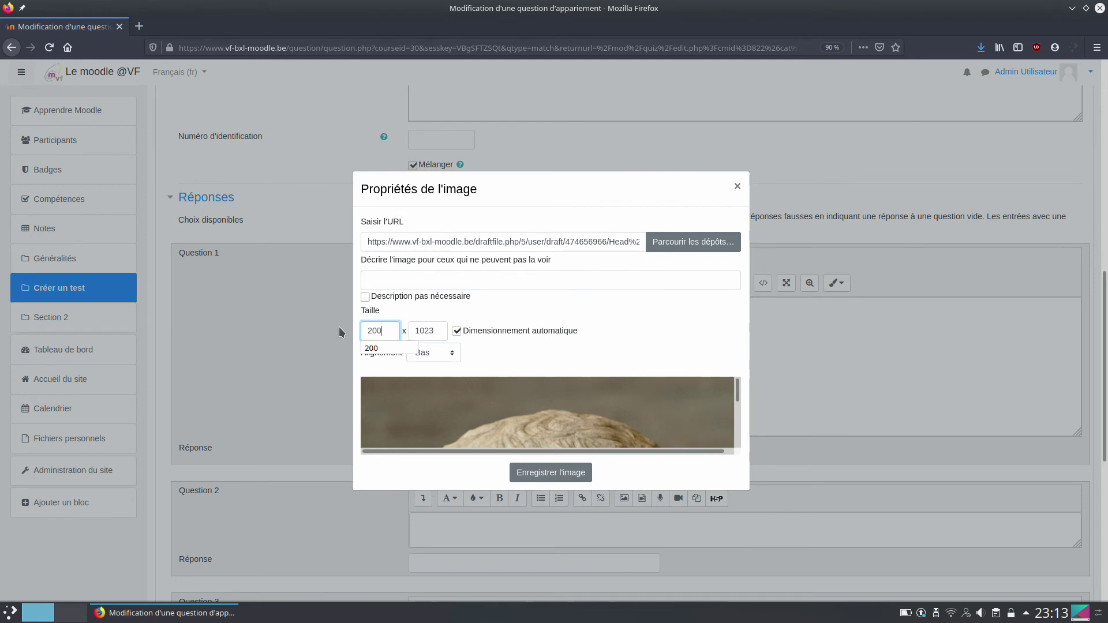
{"action": "left_click", "coordinate": [432, 333]}
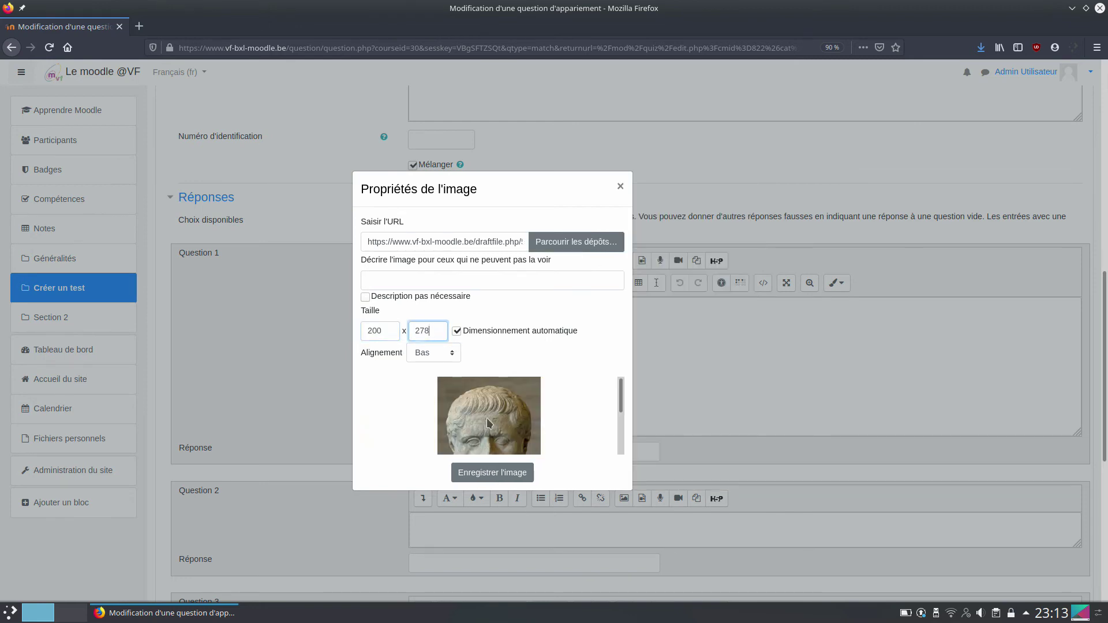
{"action": "left_click", "coordinate": [365, 298]}
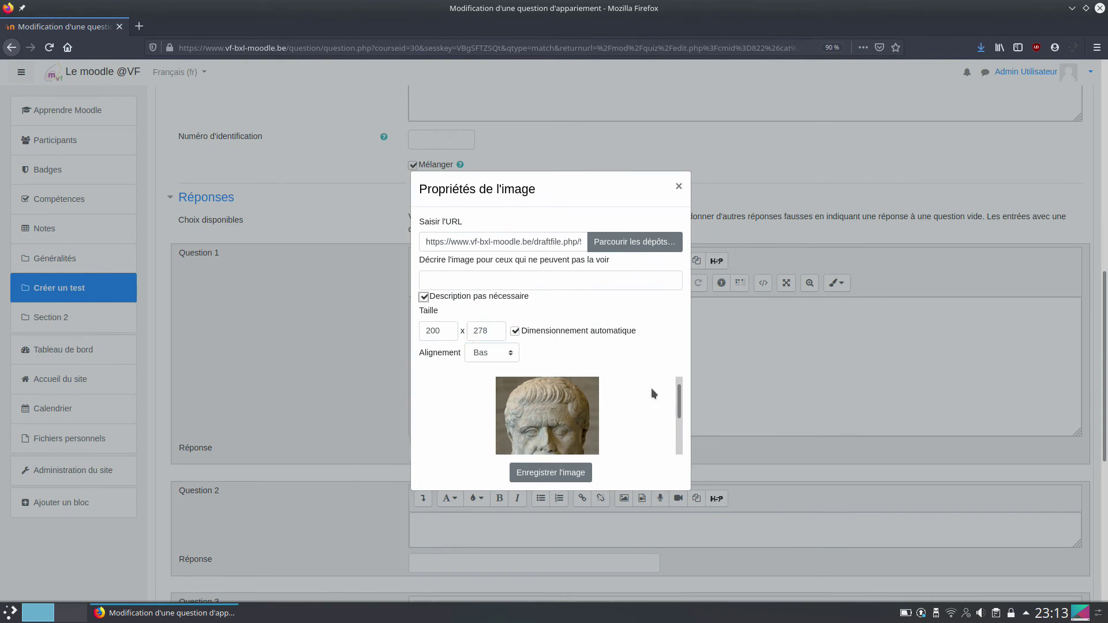
{"action": "left_click", "coordinate": [546, 476]}
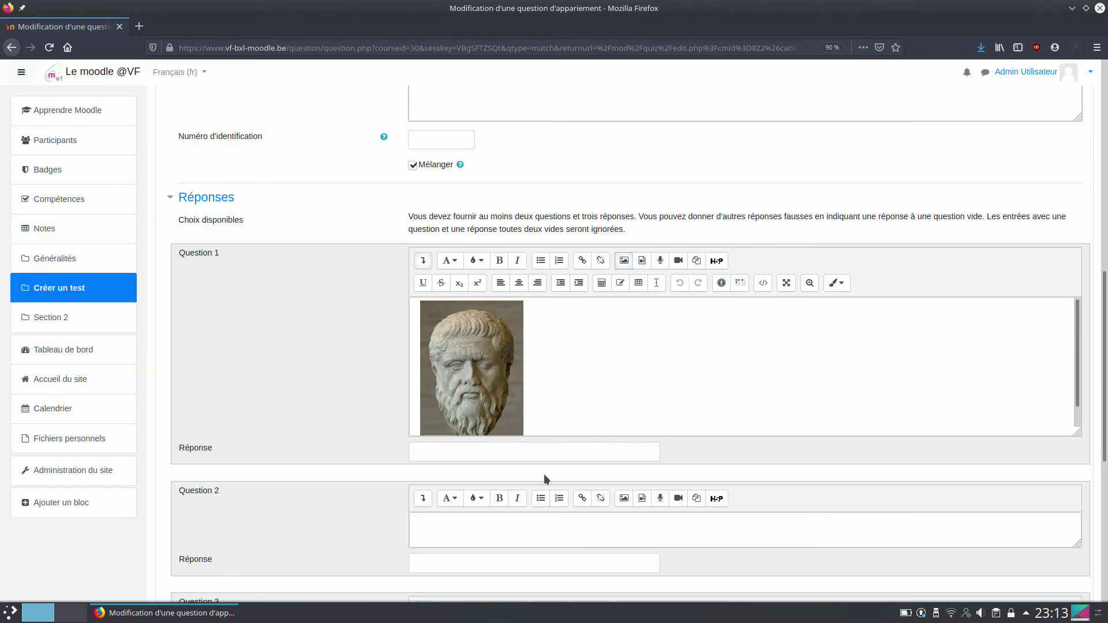
{"action": "left_click", "coordinate": [445, 453]}
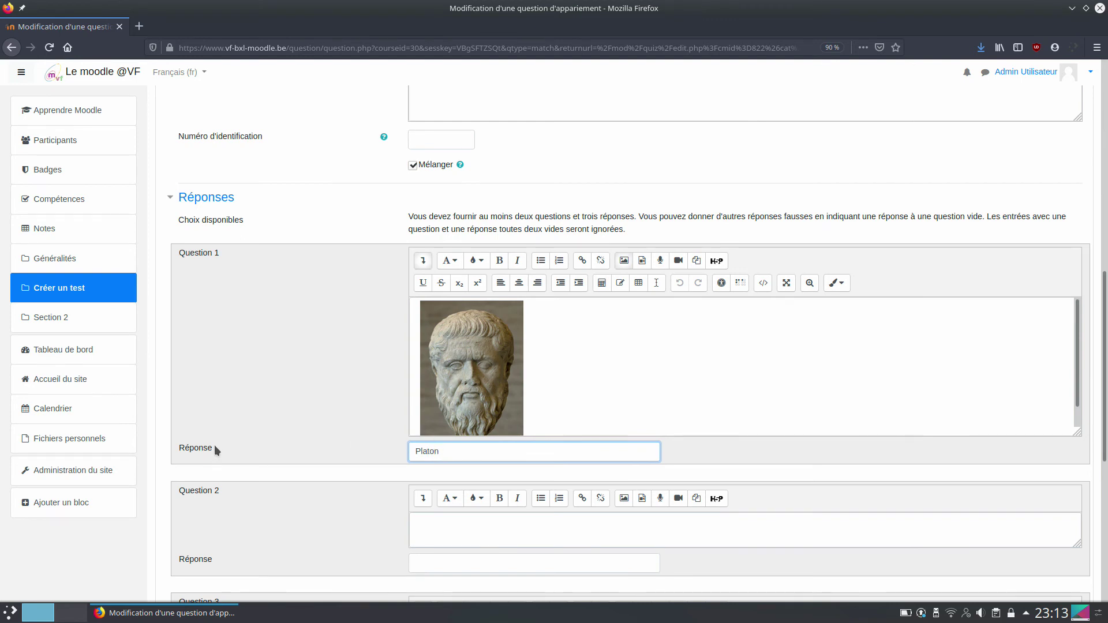
Step: Search Wikimedia for "Socrate" and select a copy of the dark-background bust photograph as Question 2's image
{"action": "scroll", "coordinate": [229, 459], "scroll_direction": "down", "scroll_amount": 2}
{"action": "left_click", "coordinate": [475, 408]}
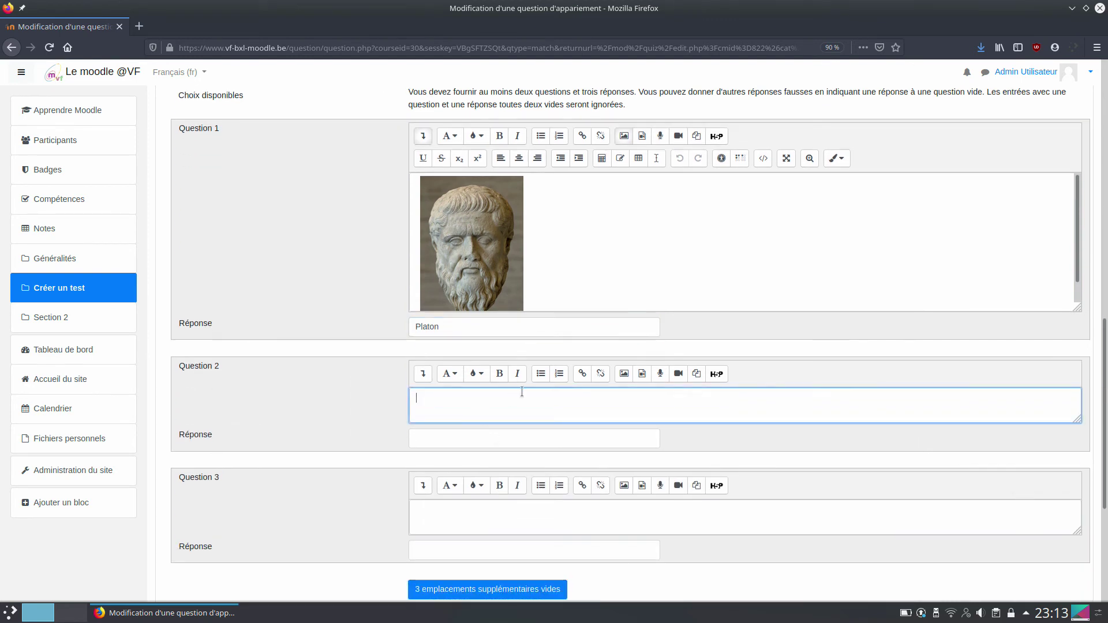
{"action": "left_click", "coordinate": [624, 374]}
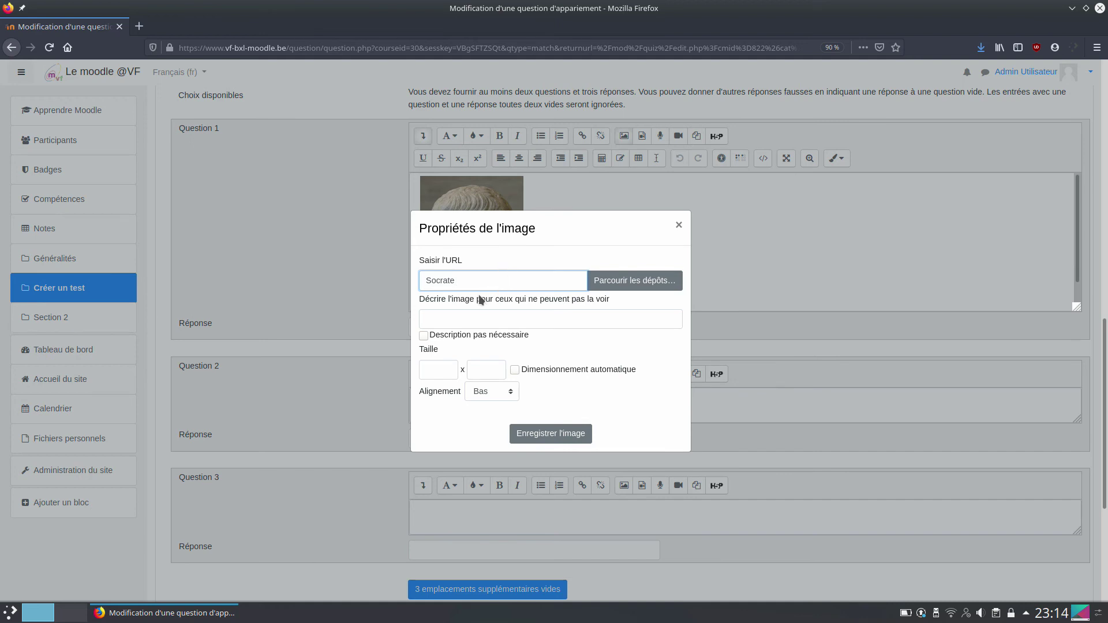
{"action": "key", "text": "Home"}
{"action": "left_click", "coordinate": [603, 280]}
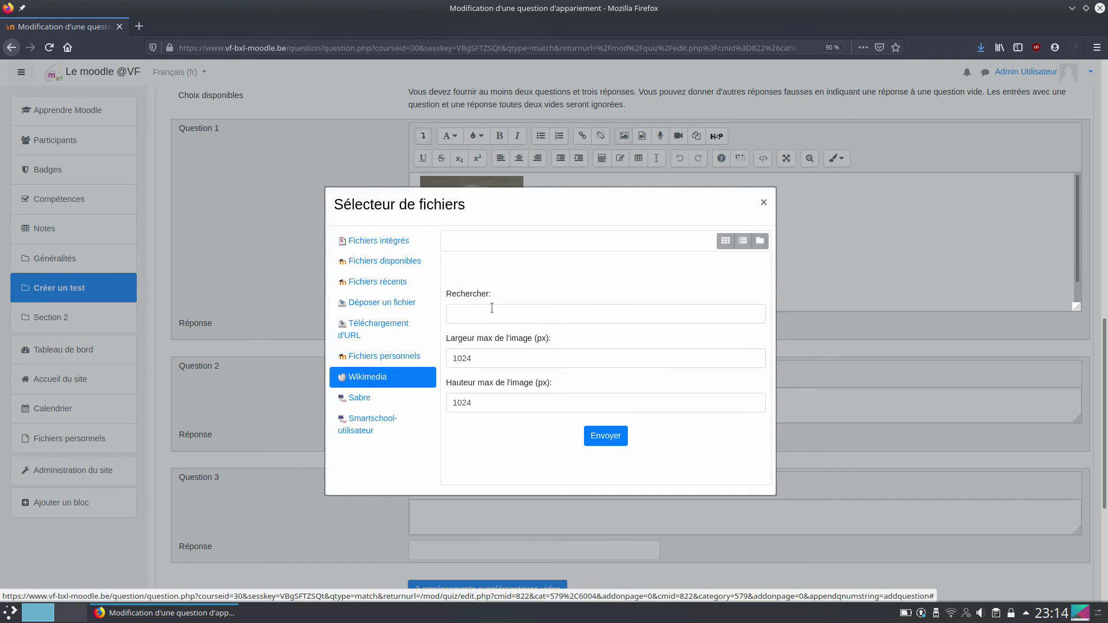
{"action": "left_click", "coordinate": [490, 307]}
{"action": "type", "text": "Socrate"}
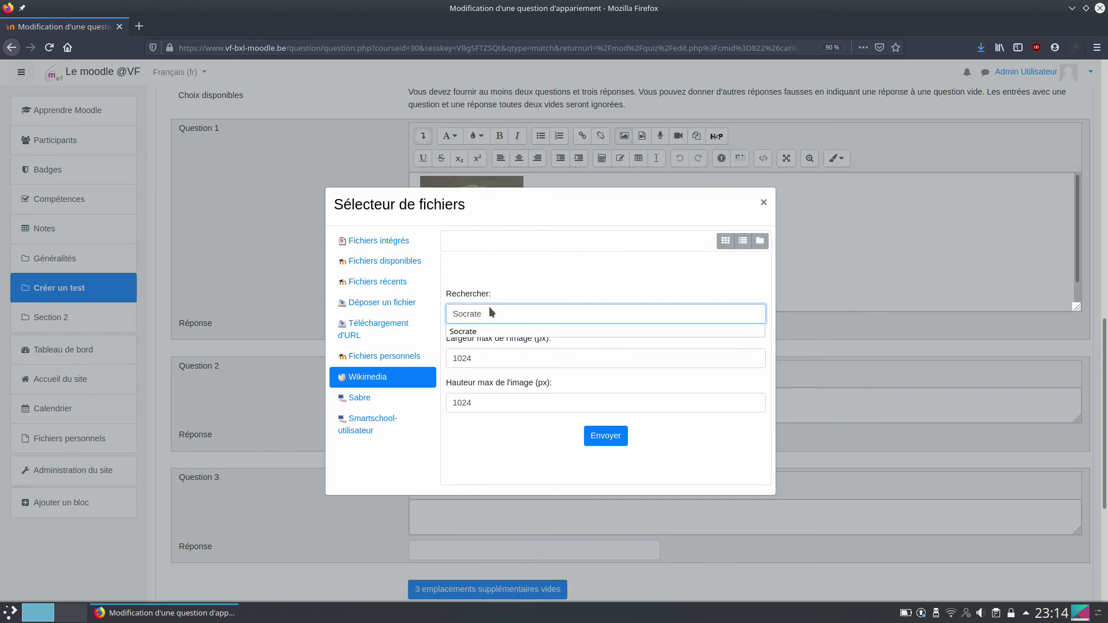
{"action": "key", "text": "Return"}
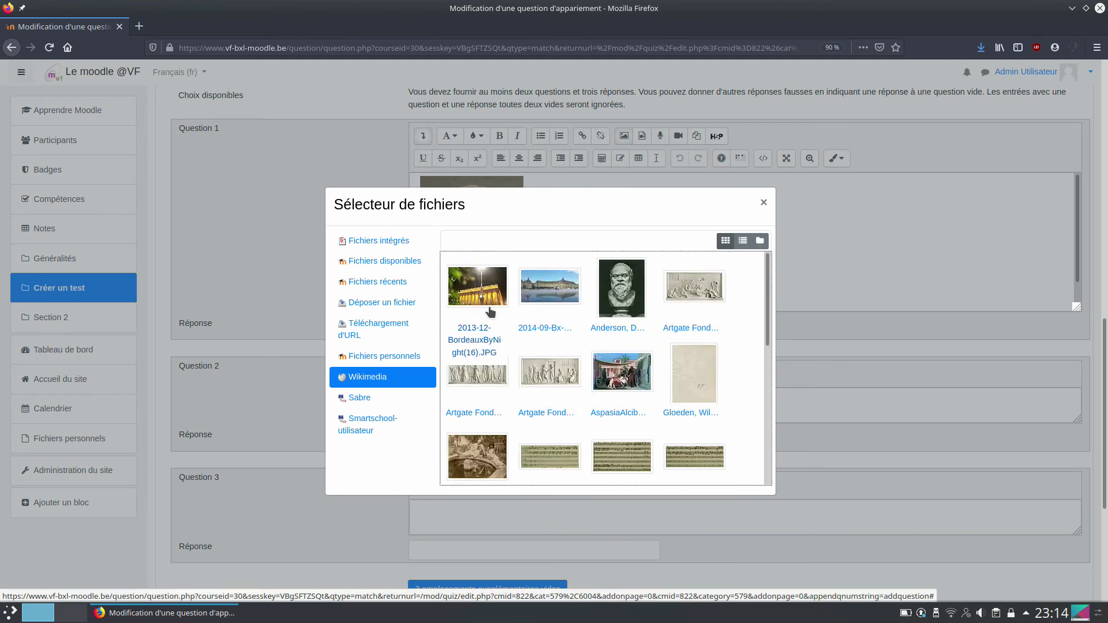
{"action": "left_click", "coordinate": [621, 296]}
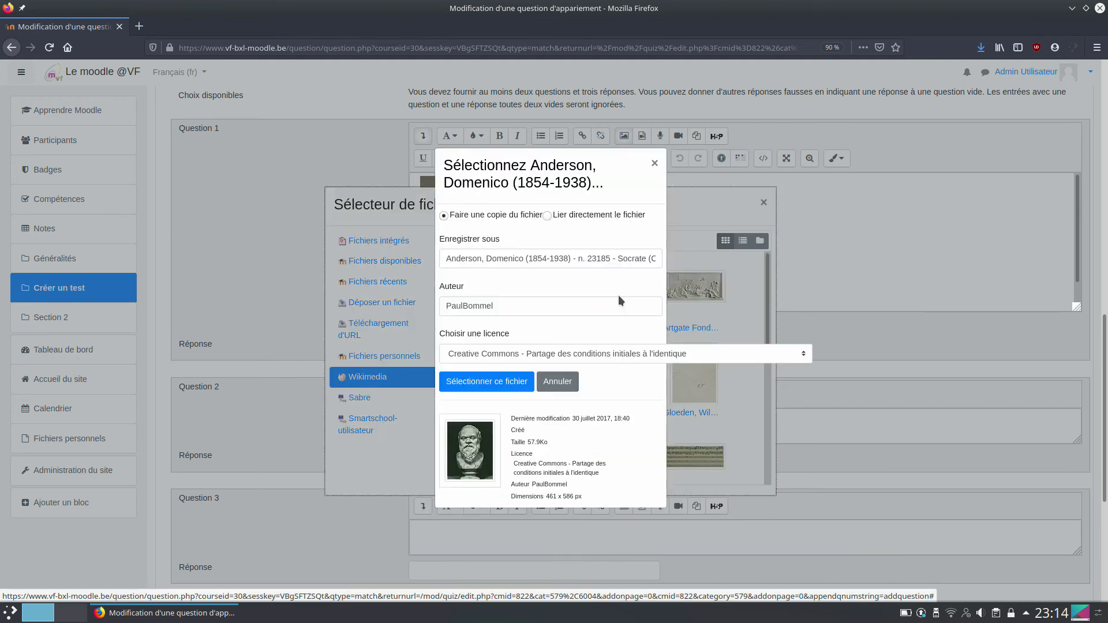
{"action": "left_click", "coordinate": [505, 383]}
Step: Insert Question 2's image 200 pixels wide with its description marked unnecessary, and enter "Socrate" as the answer
{"action": "double_click", "coordinate": [453, 333]}
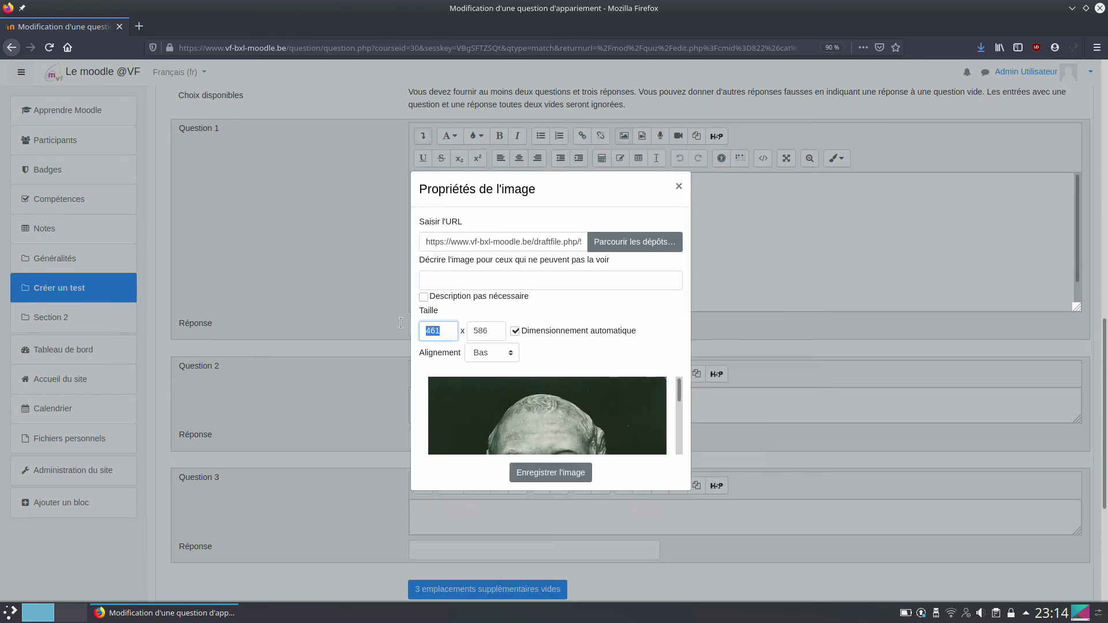
{"action": "type", "text": "2"}
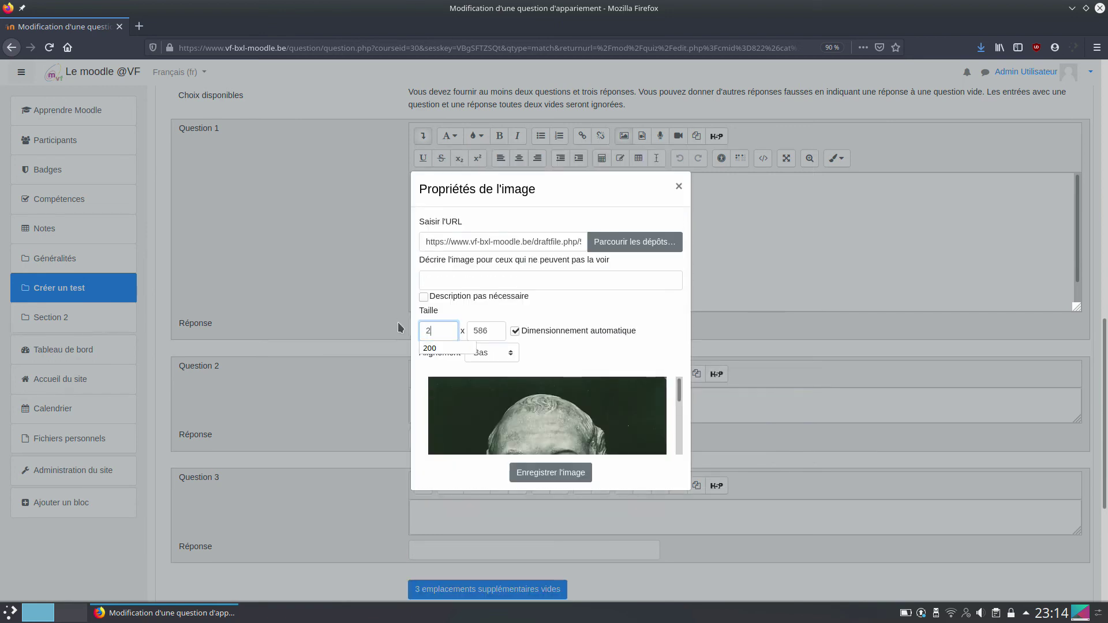
{"action": "type", "text": "00"}
{"action": "left_click", "coordinate": [481, 330]}
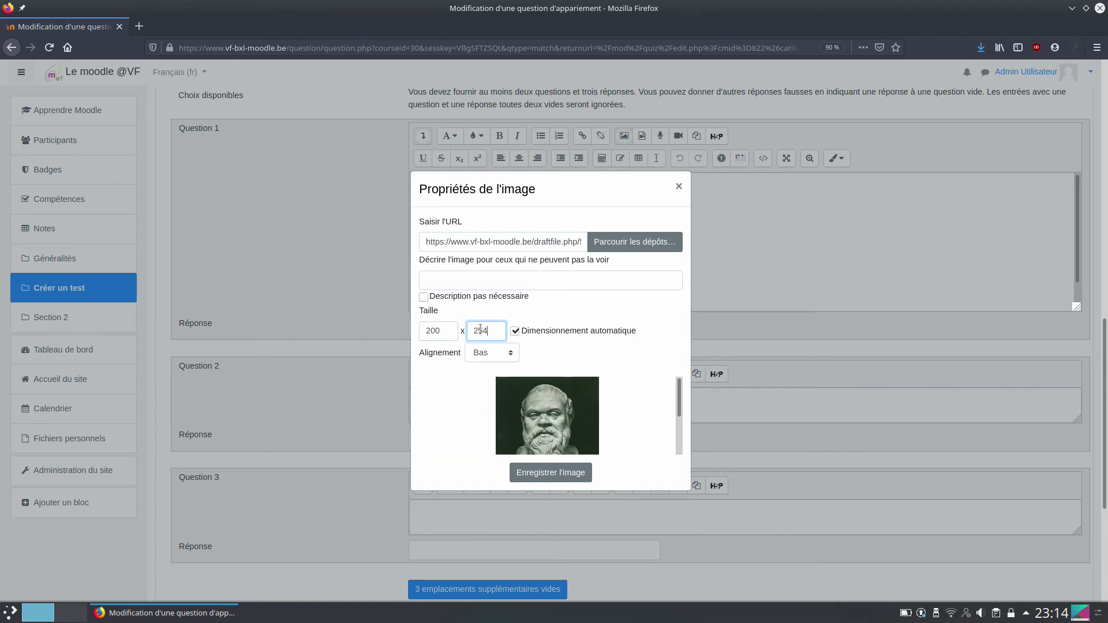
{"action": "left_click", "coordinate": [424, 296]}
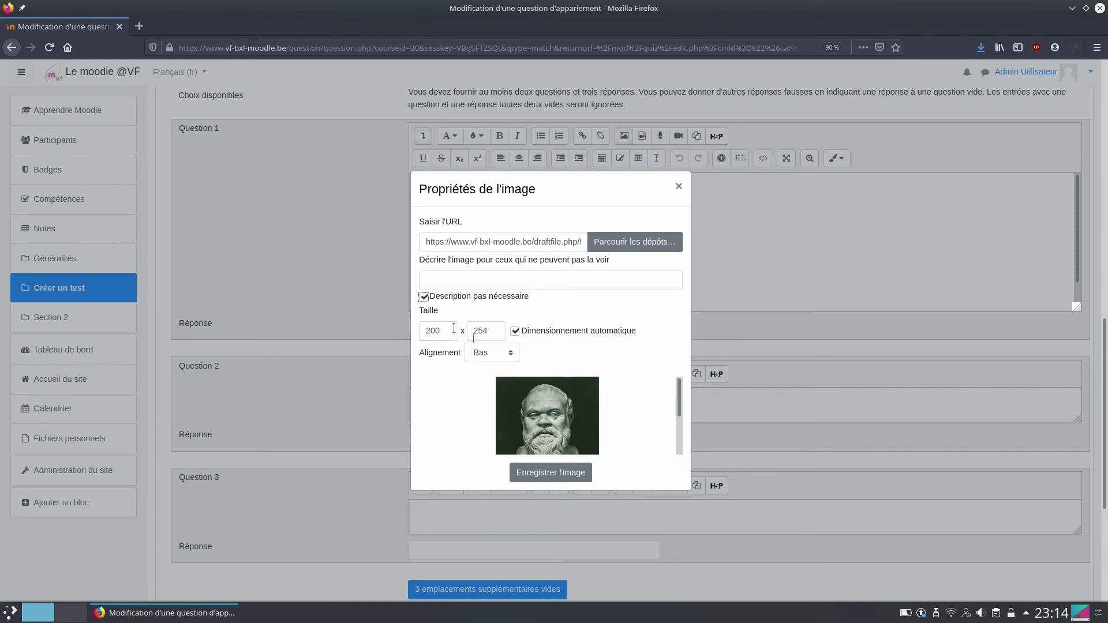
{"action": "left_click", "coordinate": [547, 478]}
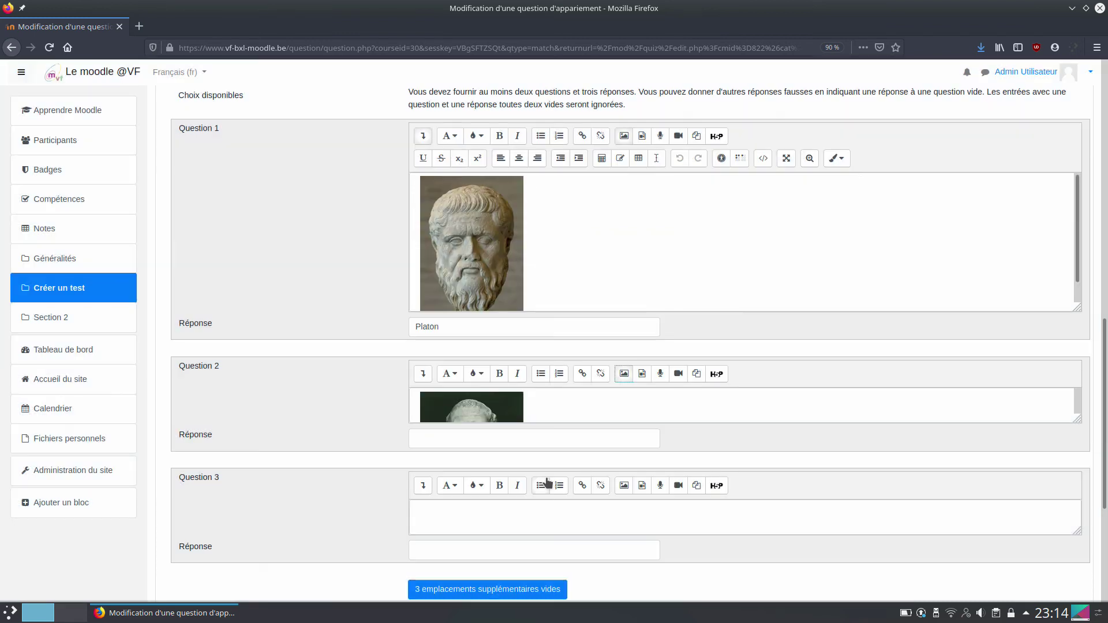
{"action": "left_click", "coordinate": [436, 440]}
{"action": "type", "text": "S"}
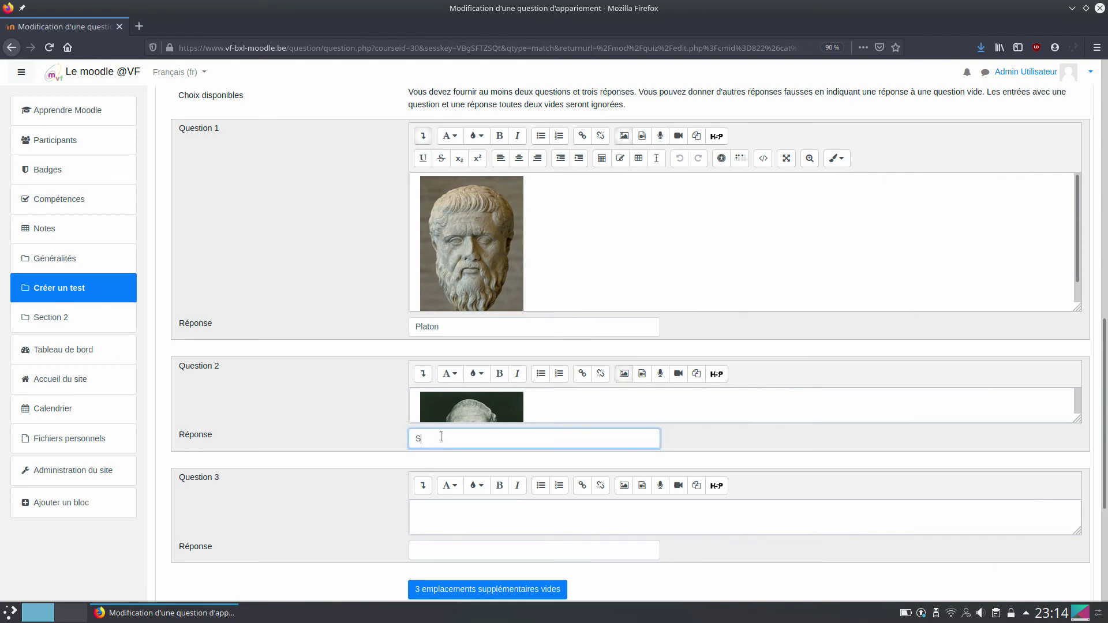
{"action": "type", "text": "ocrate"}
Step: Try to save the matching question with Question 3 left empty
{"action": "left_click", "coordinate": [473, 515]}
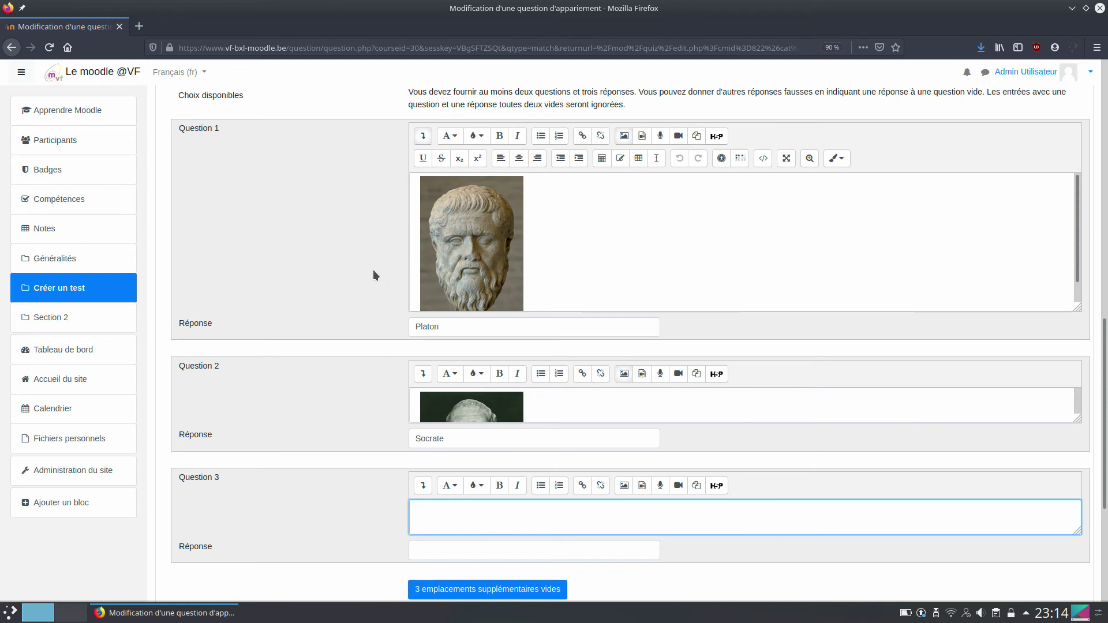
{"action": "scroll", "coordinate": [335, 284], "scroll_direction": "down", "scroll_amount": 4}
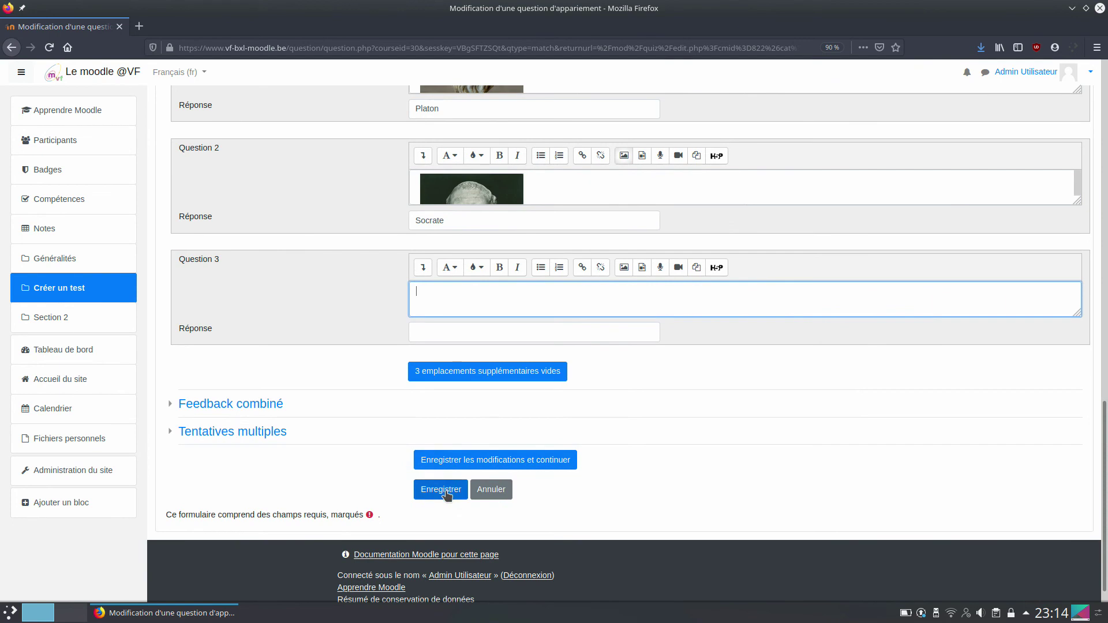
{"action": "left_click", "coordinate": [448, 491]}
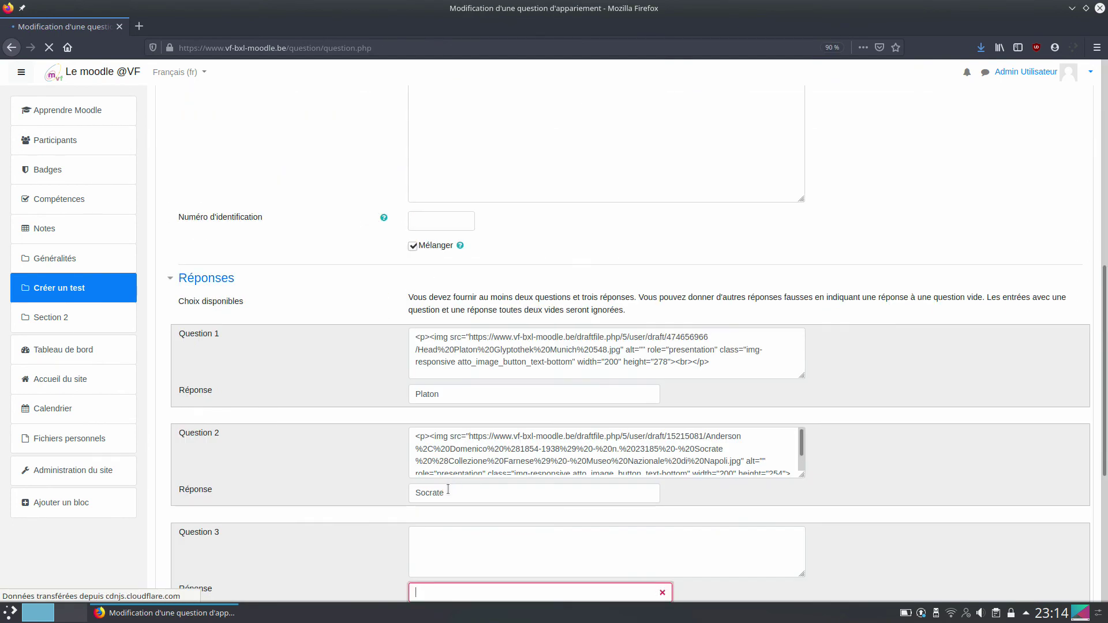
Step: Start inserting an image into Question 3 and search Wikimedia for "Aristote"
{"action": "scroll", "coordinate": [299, 407], "scroll_direction": "down", "scroll_amount": 3}
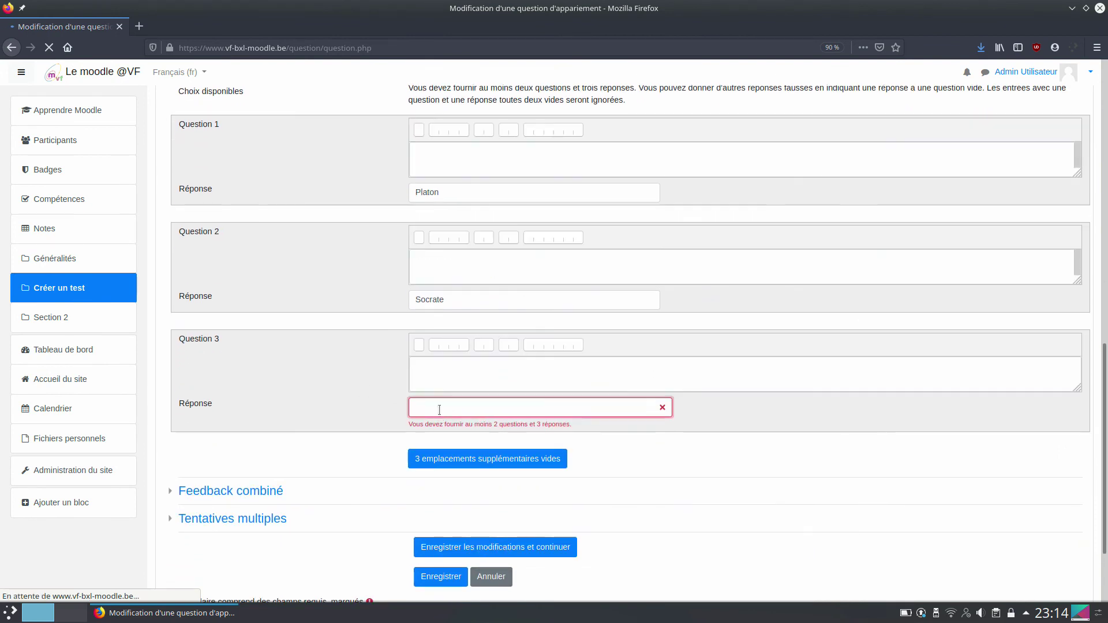
{"action": "left_click", "coordinate": [435, 373]}
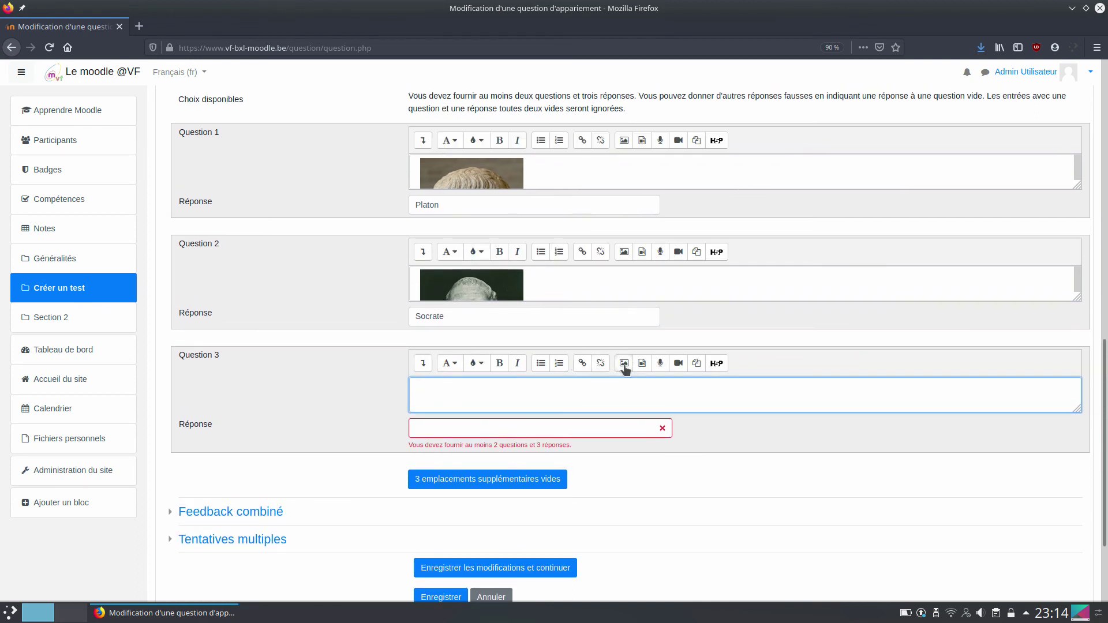
{"action": "left_click", "coordinate": [625, 364]}
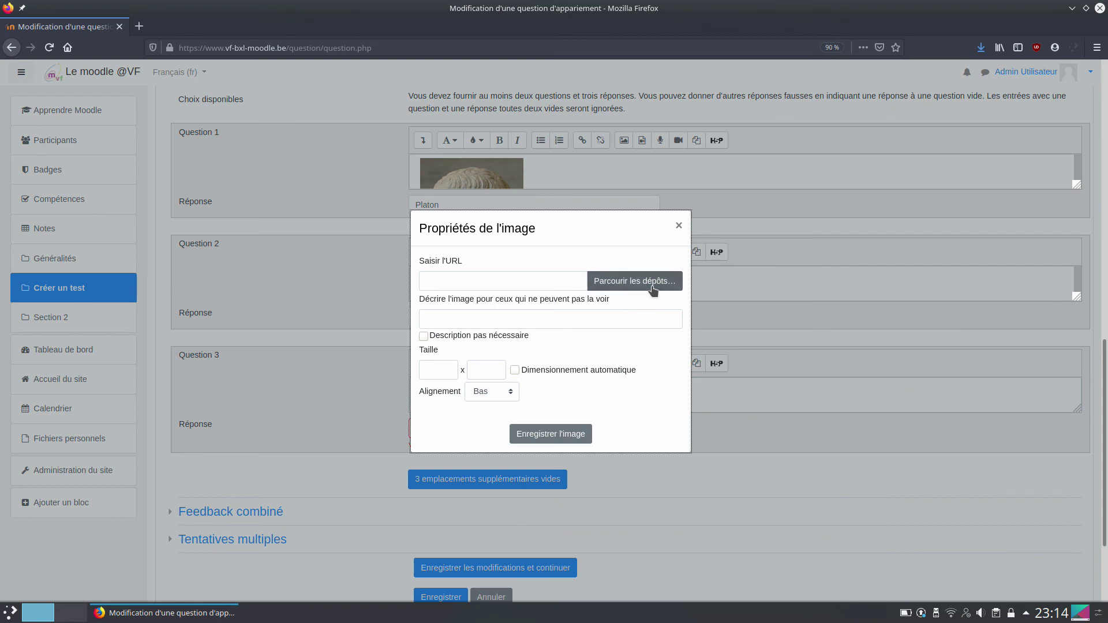
{"action": "left_click", "coordinate": [652, 282]}
{"action": "left_click", "coordinate": [470, 310]}
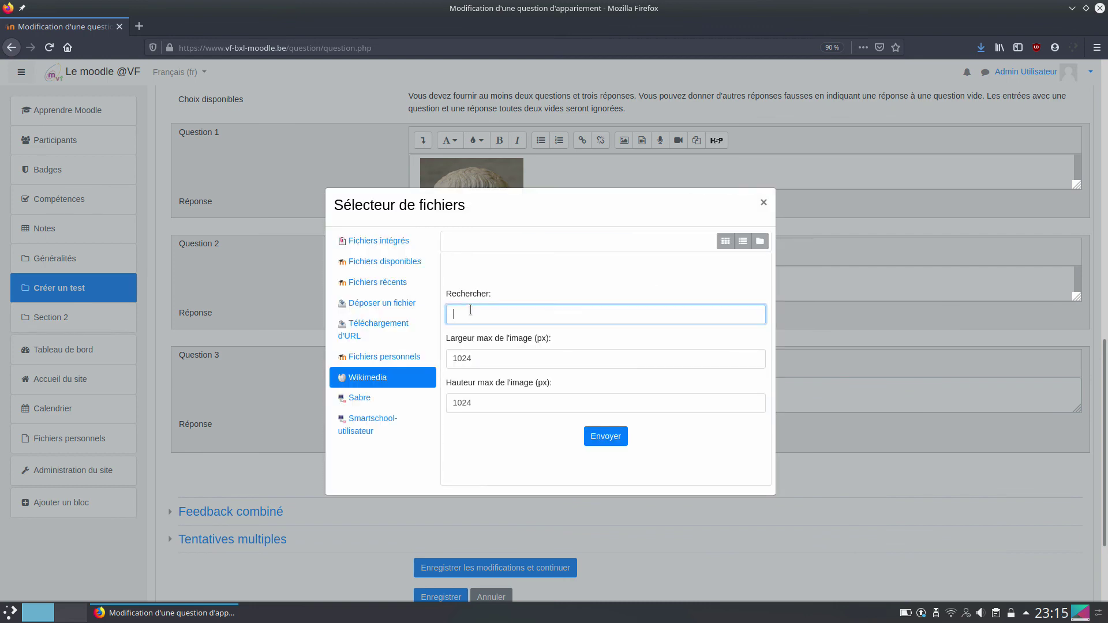
{"action": "type", "text": "Aristote"}
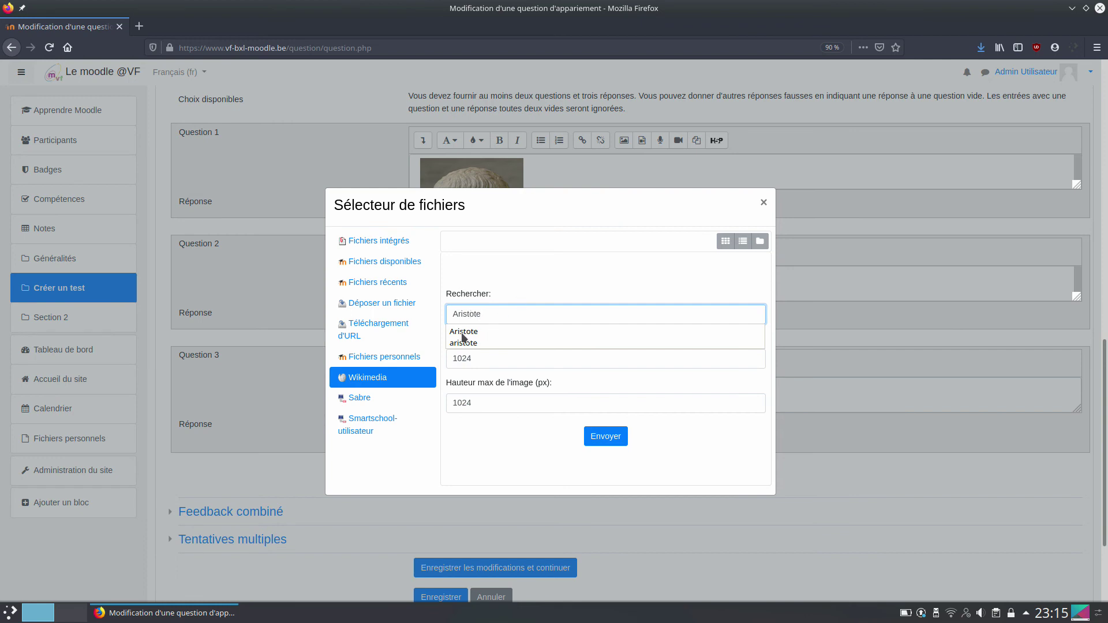
{"action": "left_click", "coordinate": [465, 334]}
{"action": "left_click", "coordinate": [607, 438]}
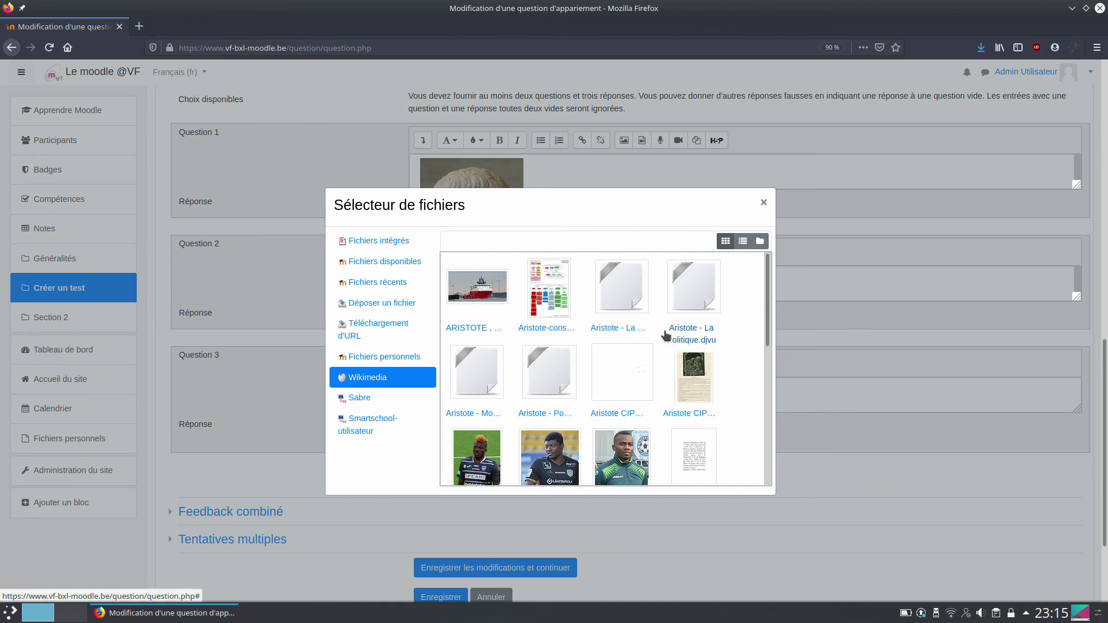
Step: Find "Aristote dessin.jpg" among the Wikimedia results and select a copy of it as Question 3's image
{"action": "scroll", "coordinate": [665, 336], "scroll_direction": "down", "scroll_amount": 7}
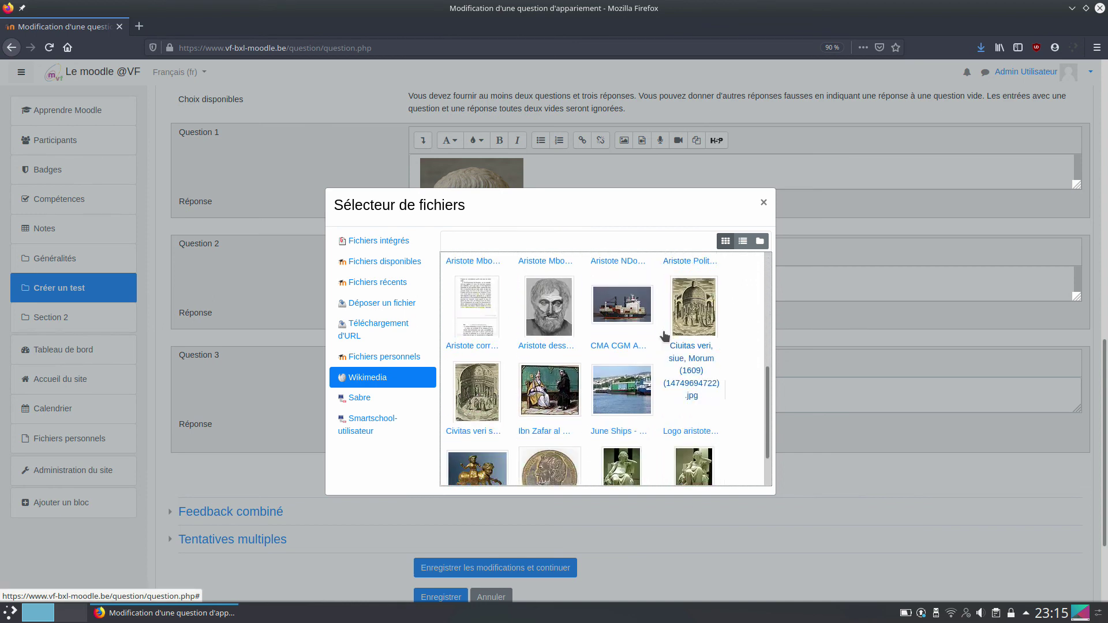
{"action": "scroll", "coordinate": [664, 340], "scroll_direction": "down", "scroll_amount": 2}
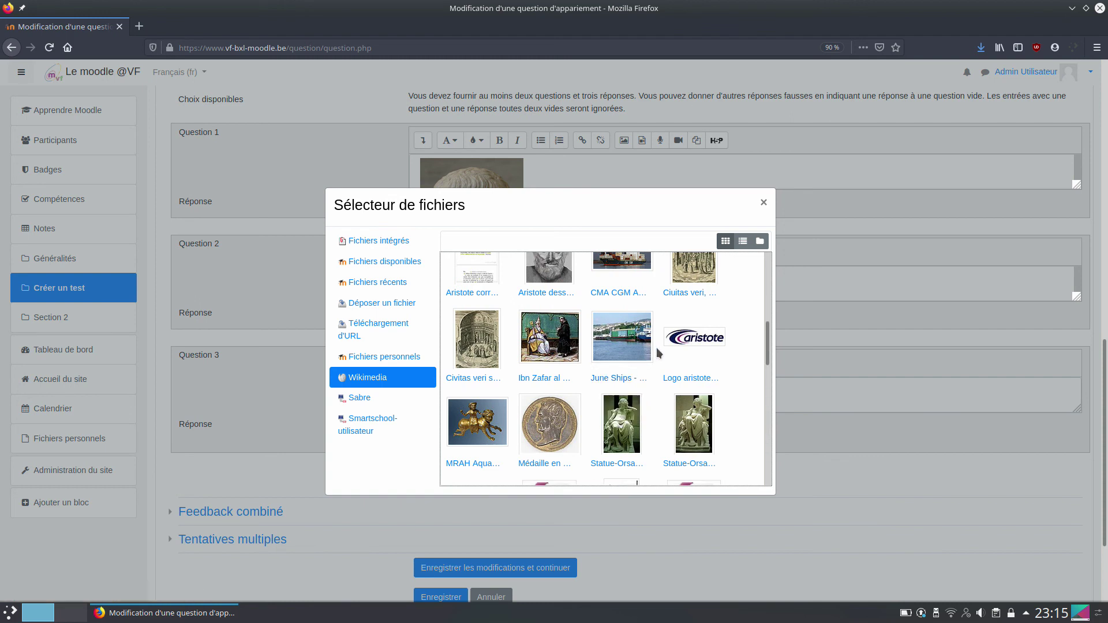
{"action": "scroll", "coordinate": [554, 347], "scroll_direction": "up", "scroll_amount": 2}
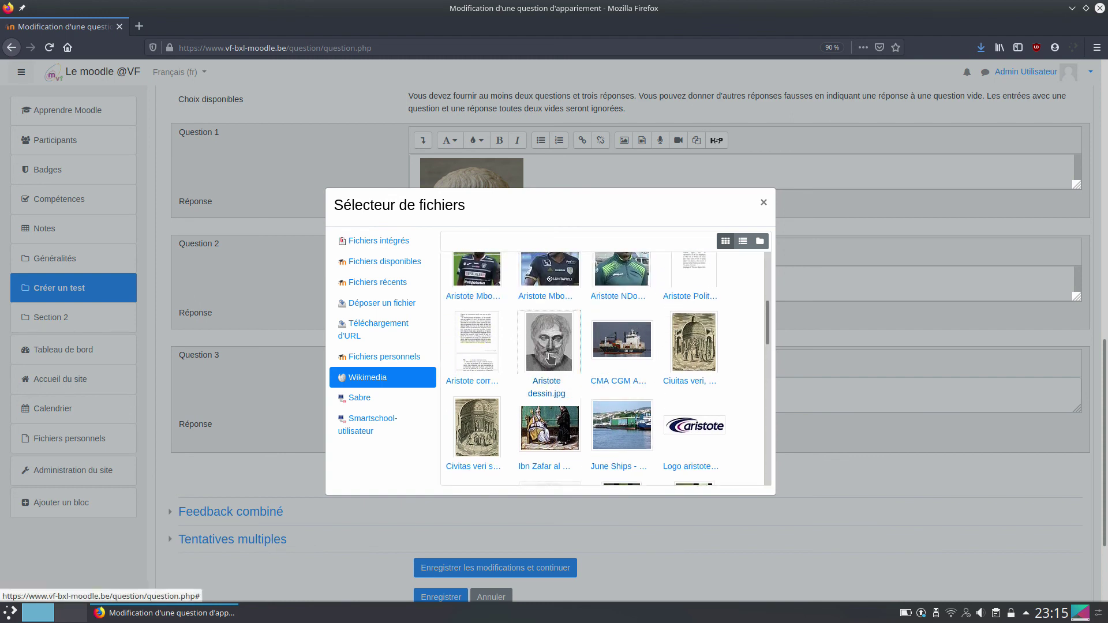
{"action": "left_click", "coordinate": [550, 359]}
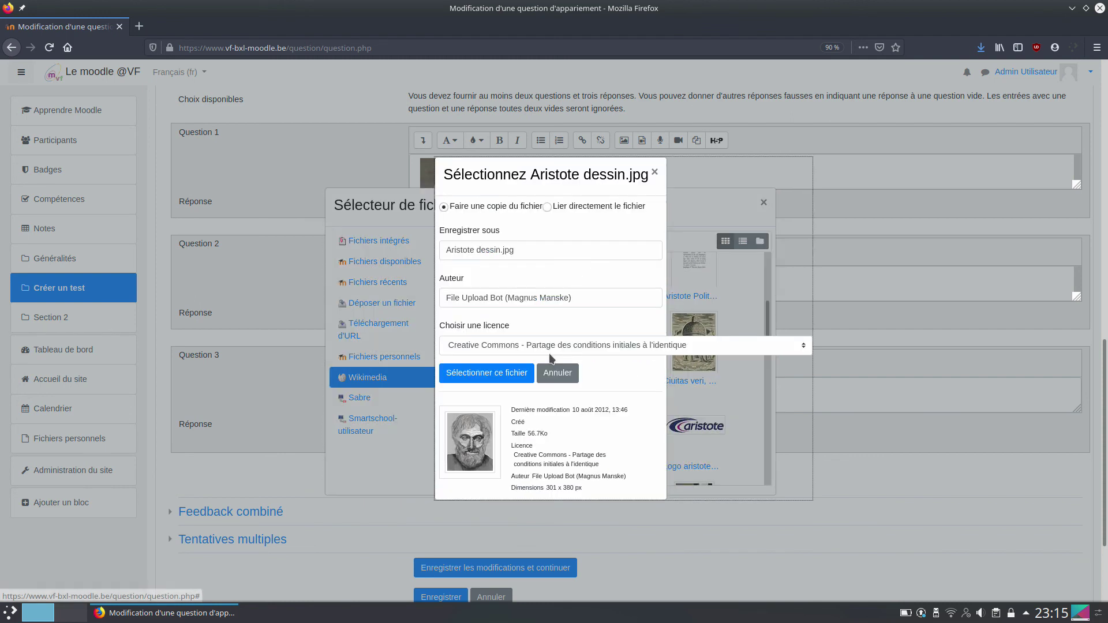
{"action": "left_click", "coordinate": [499, 374]}
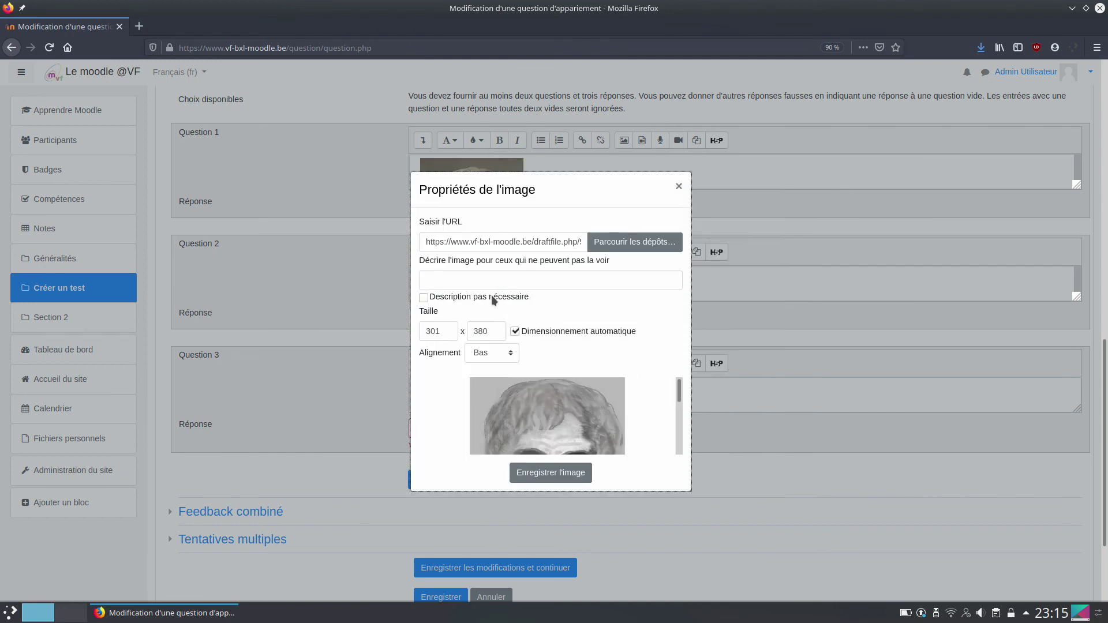
Step: Insert Question 3's image 200 pixels wide with its description marked unnecessary
{"action": "left_click", "coordinate": [426, 298]}
{"action": "left_click_drag", "start_coordinate": [441, 332], "coordinate": [420, 328]}
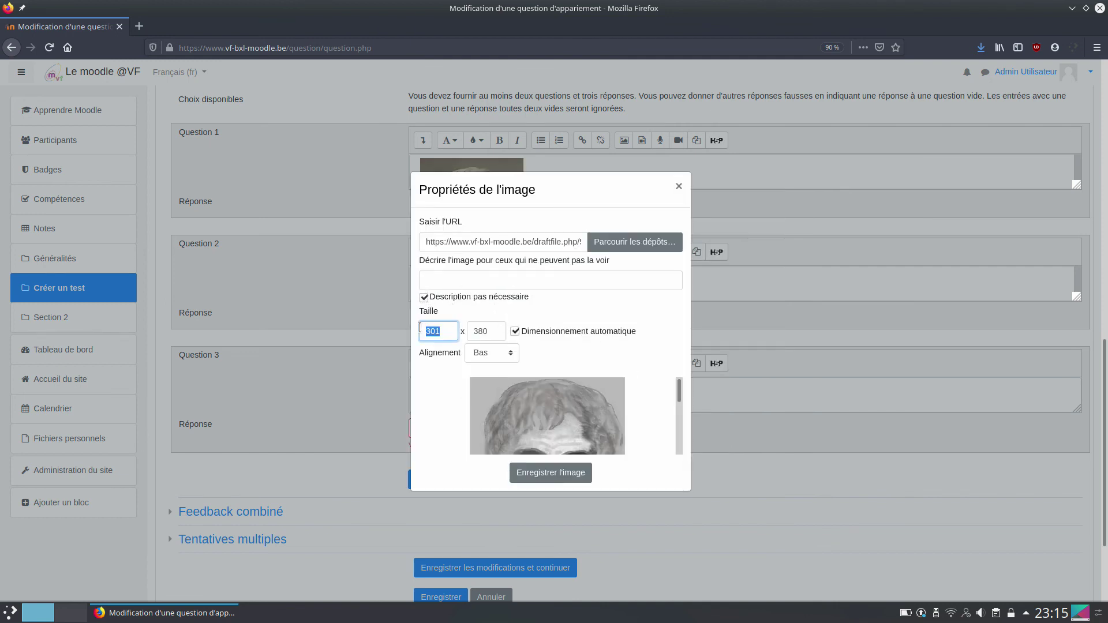
{"action": "type", "text": "200"}
{"action": "left_click", "coordinate": [483, 332]}
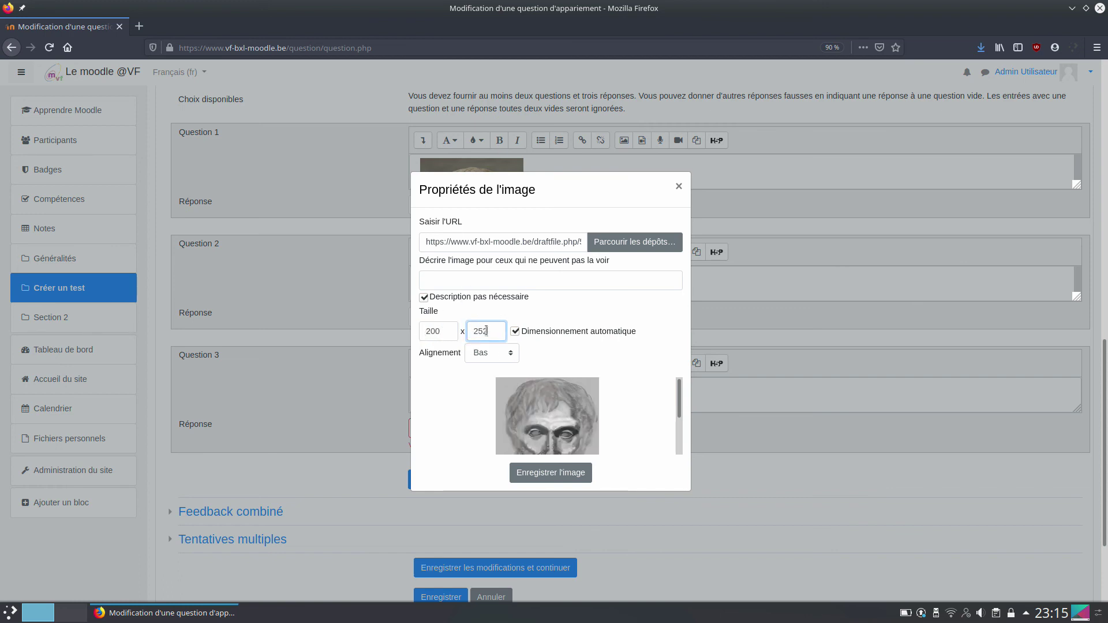
{"action": "left_click", "coordinate": [564, 475]}
Step: Enter "Aristote" as the answer for Question 3 and save the matching question
{"action": "left_click", "coordinate": [455, 426]}
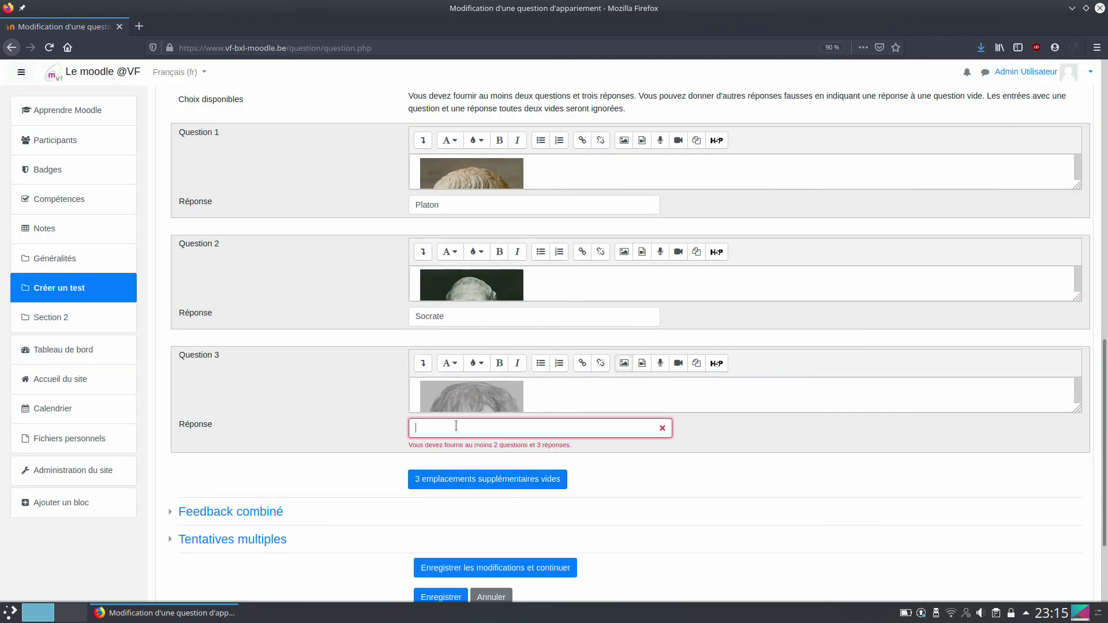
{"action": "type", "text": "Aristote"}
{"action": "scroll", "coordinate": [425, 411], "scroll_direction": "down", "scroll_amount": 3}
{"action": "left_click", "coordinate": [449, 465]}
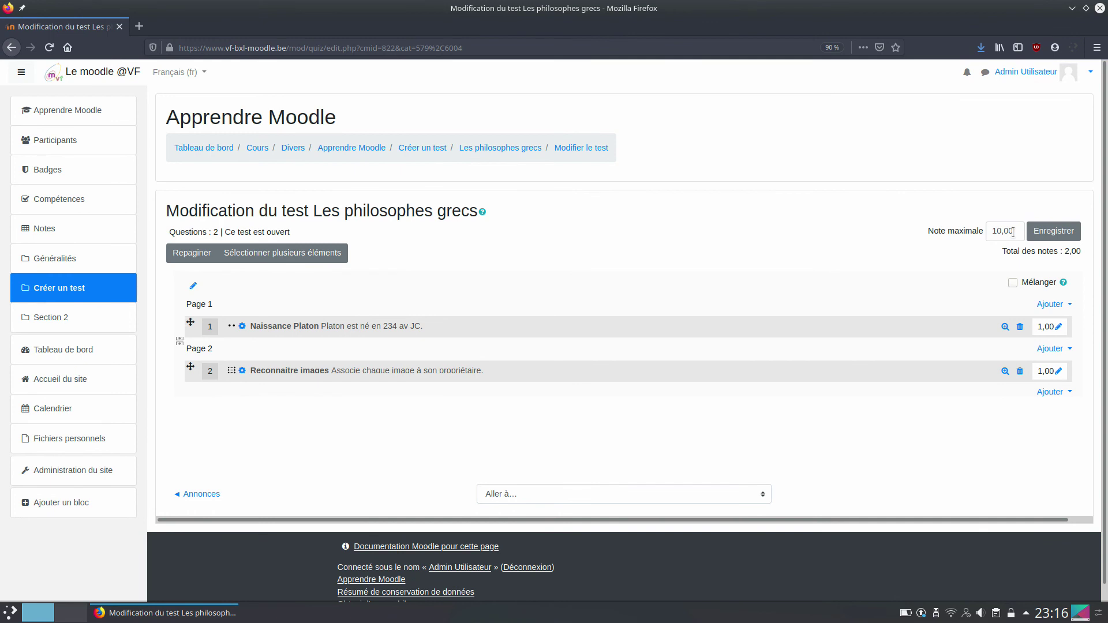
Step: Save the test's maximum grade of 10,00 and return to the Apprendre Moodle course page
{"action": "left_click", "coordinate": [1052, 232]}
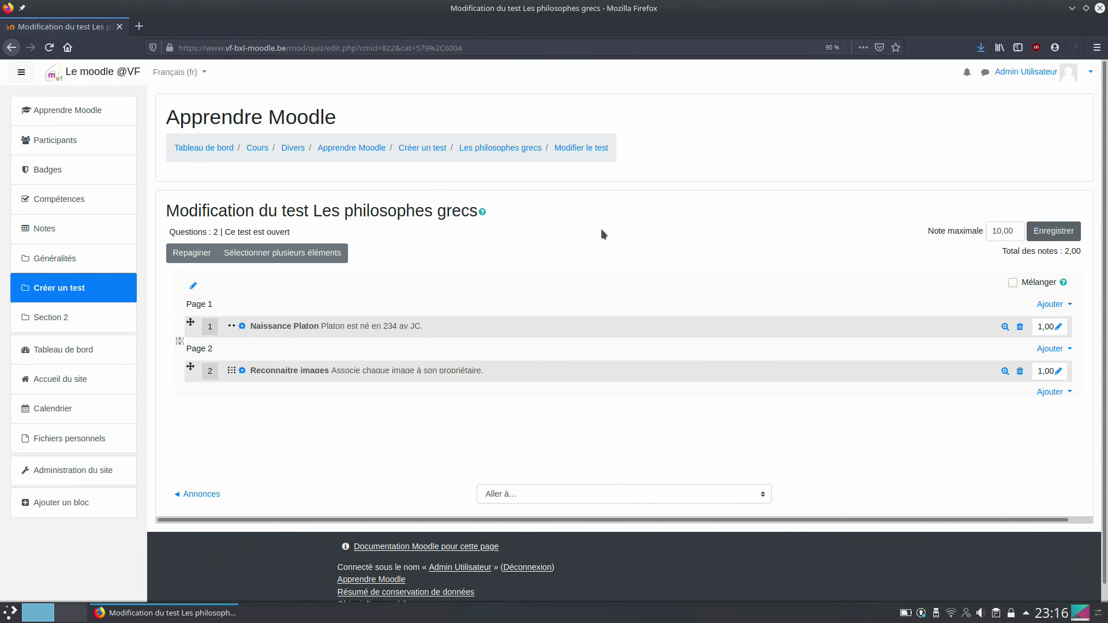
{"action": "left_click", "coordinate": [373, 151]}
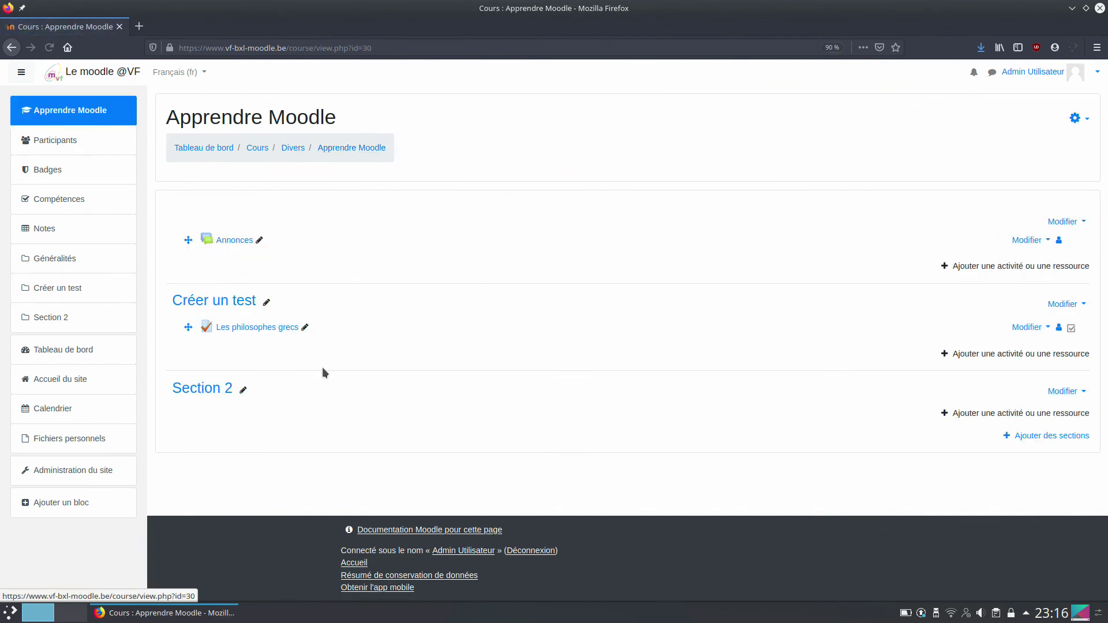
Step: Hide the "Les philosophes grecs" test from students on the course page
{"action": "left_click", "coordinate": [1050, 328]}
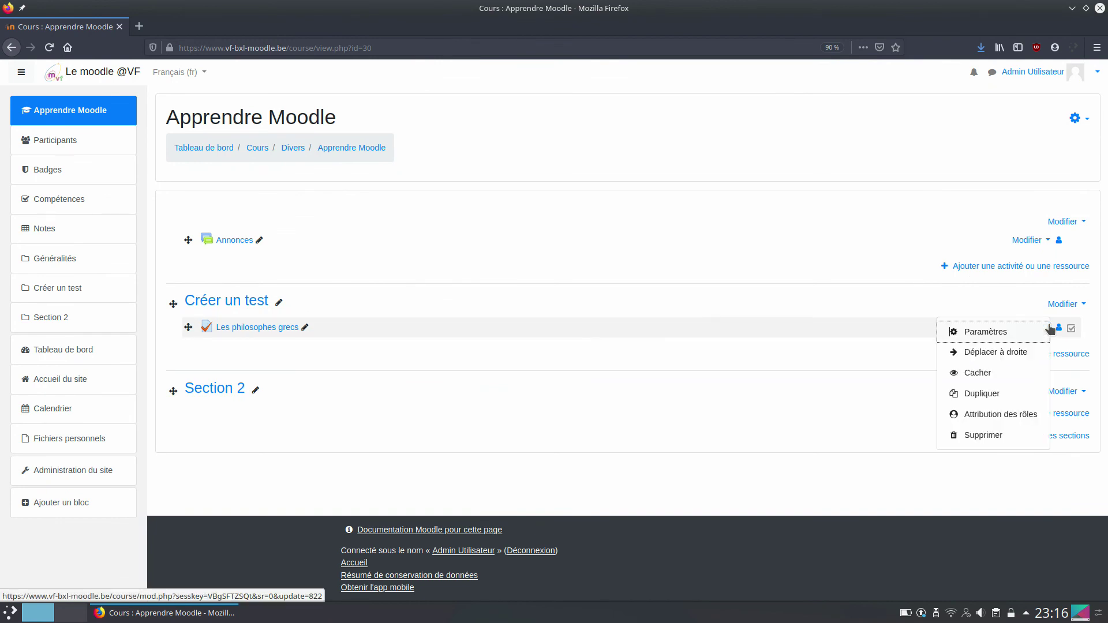
{"action": "left_click", "coordinate": [978, 373]}
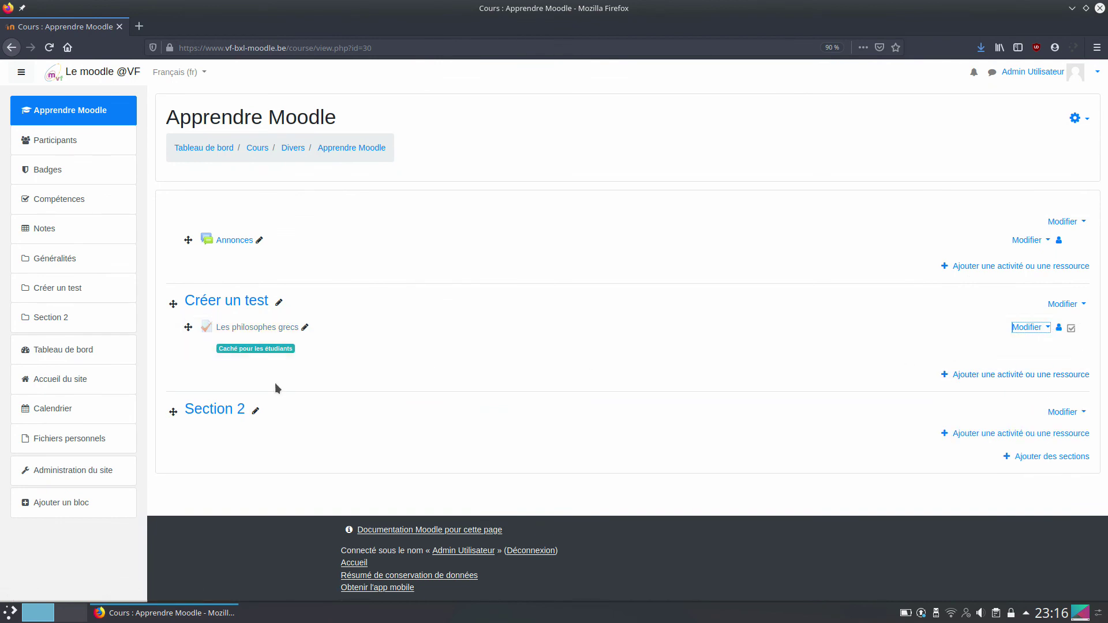
{"action": "left_click", "coordinate": [195, 379]}
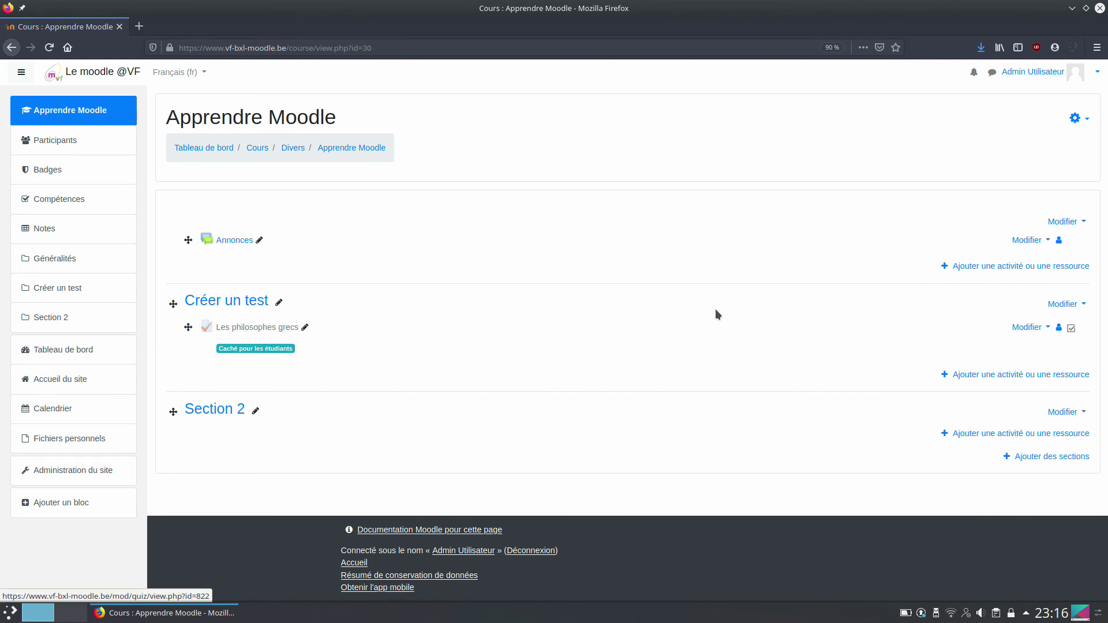
{"action": "left_click", "coordinate": [1047, 329]}
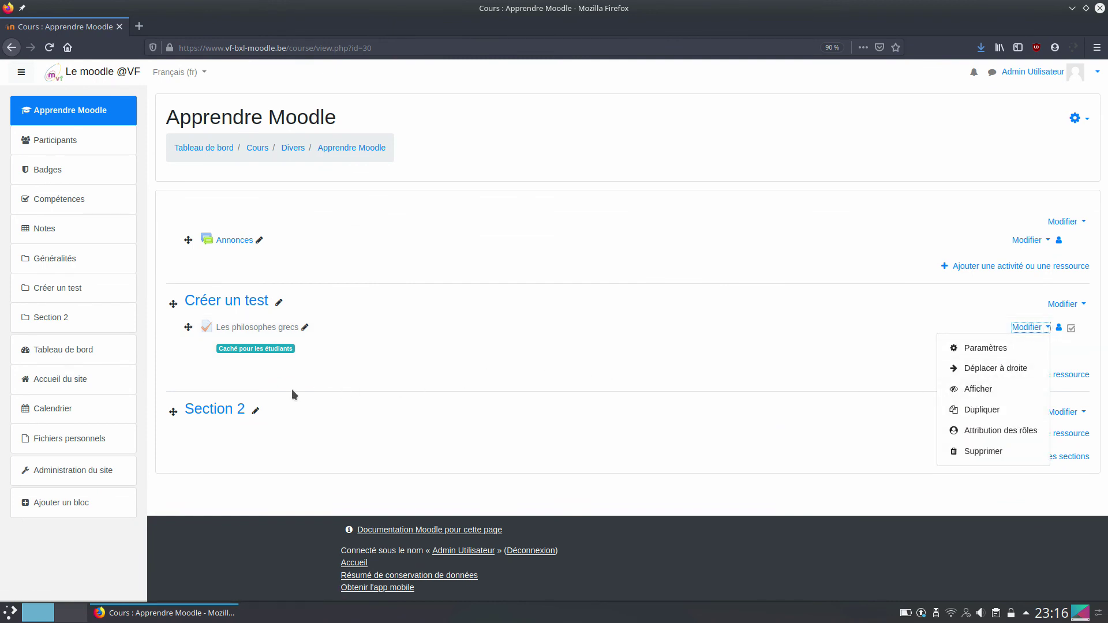
{"action": "left_click", "coordinate": [208, 369]}
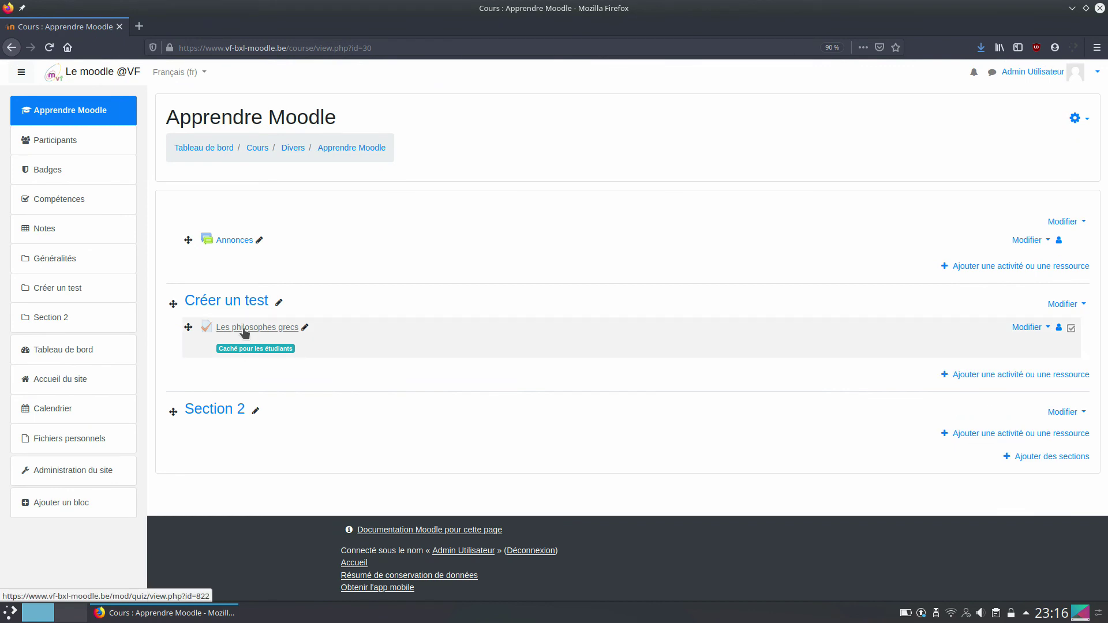
Step: Leave editing mode for the Apprendre Moodle course
{"action": "left_click", "coordinate": [1085, 121]}
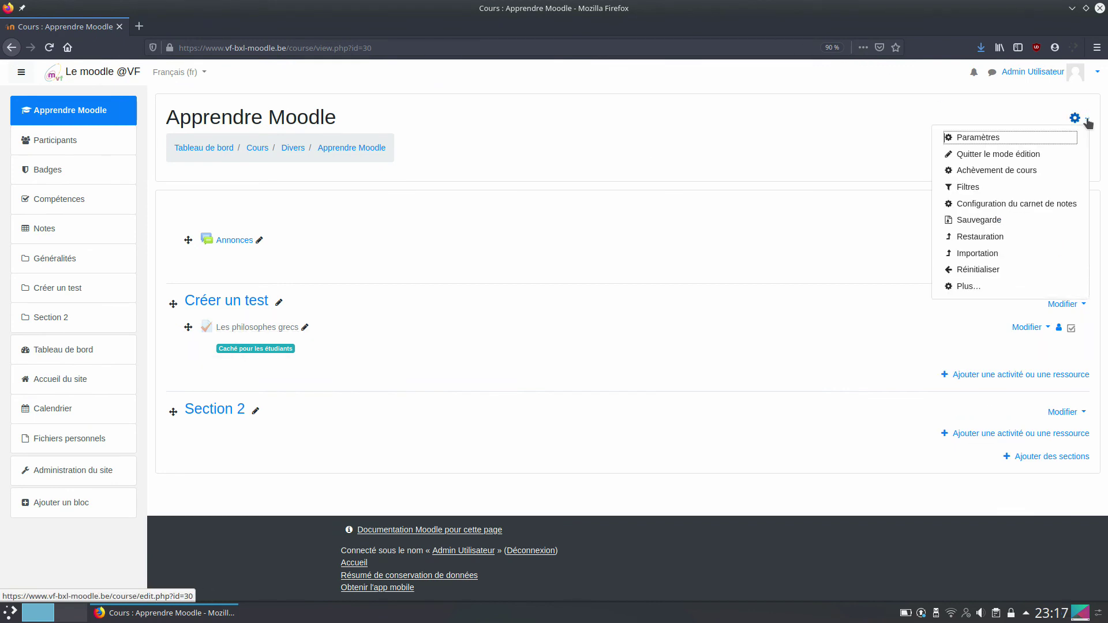
{"action": "left_click", "coordinate": [980, 155]}
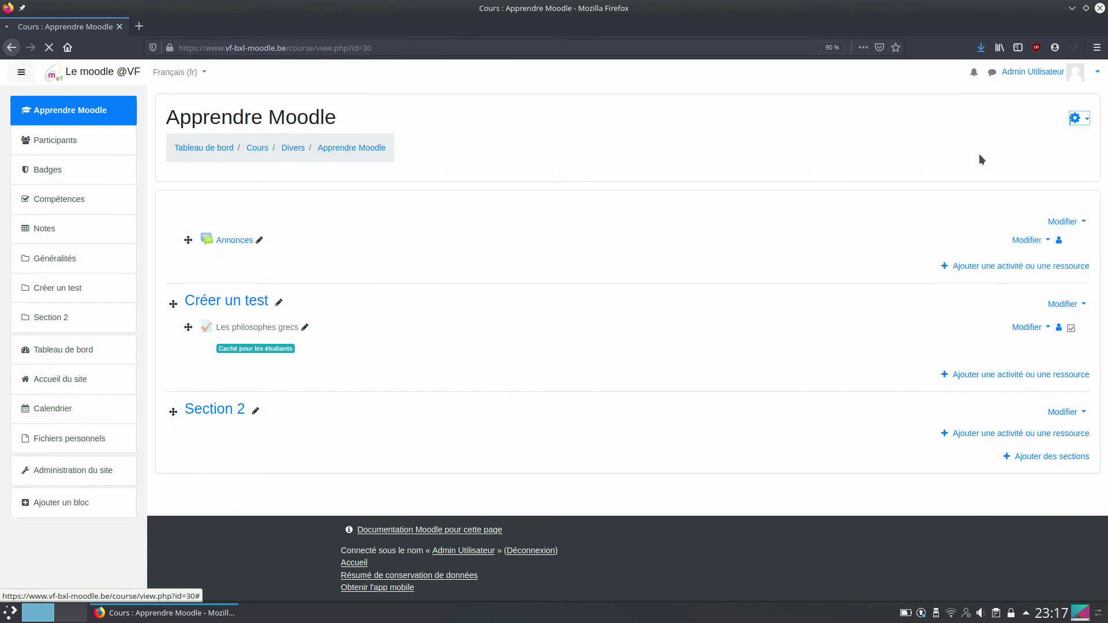